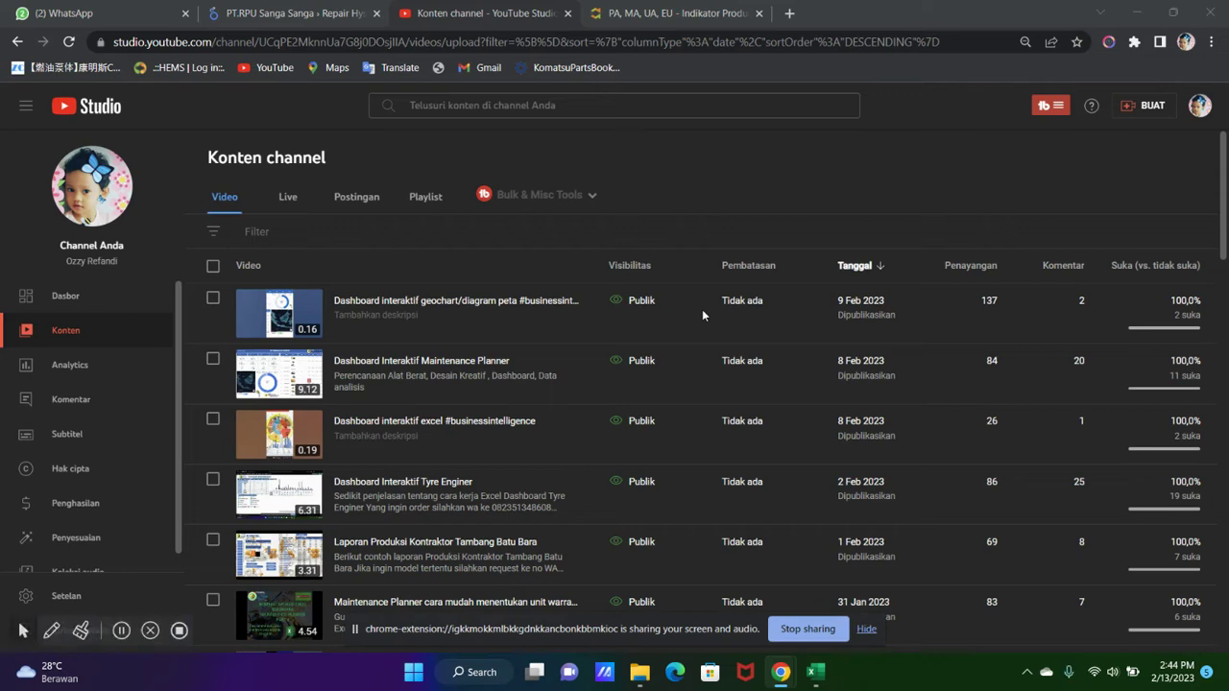
- Switch from YouTube Studio to the Excel R & M Maintenance Planner dashboard window
key(super+Tab)
key(Escape)
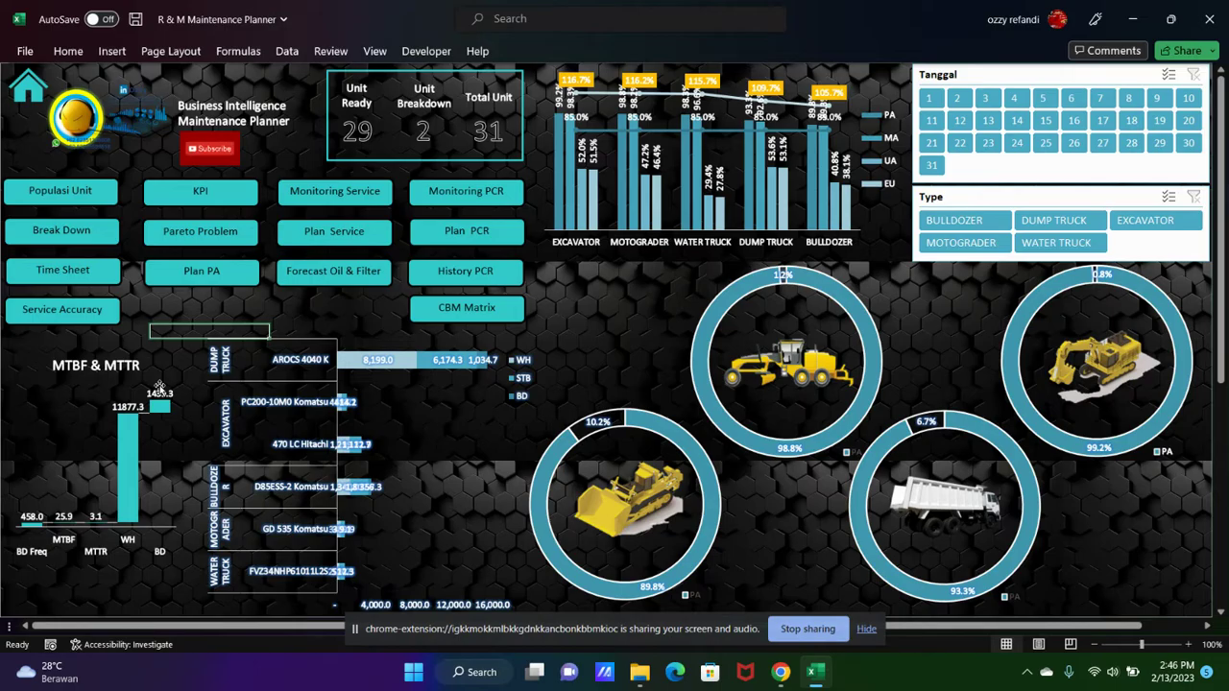
mouse_move(128, 405)
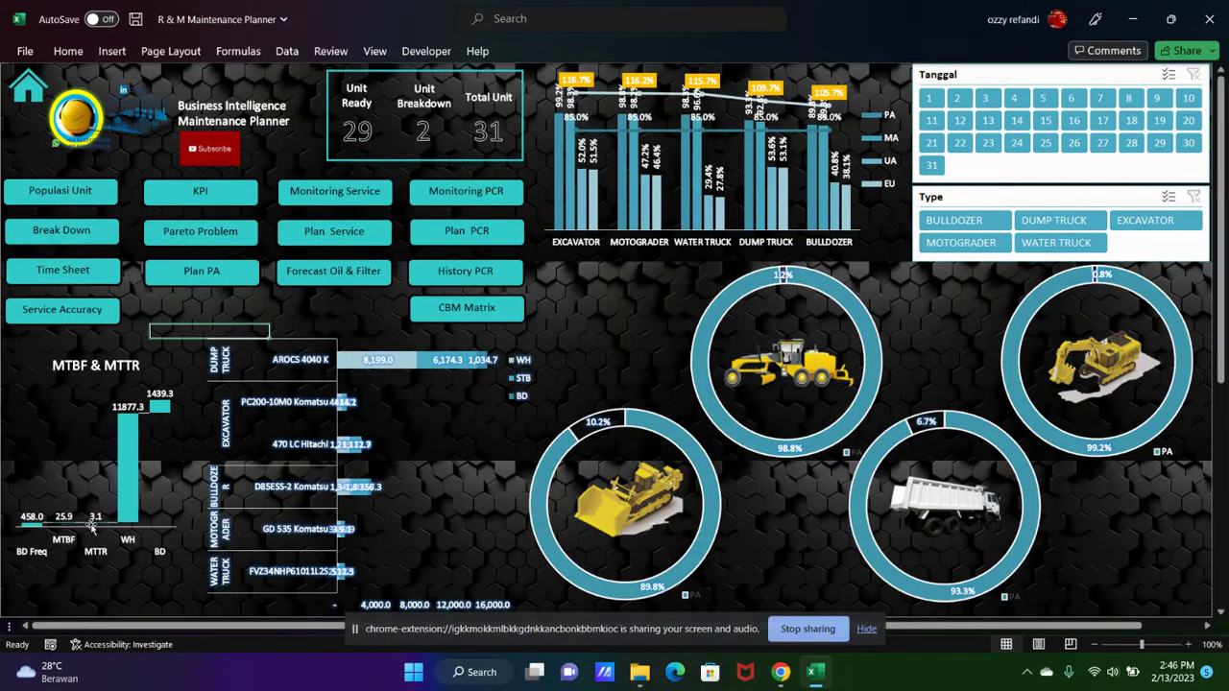
click(936, 103)
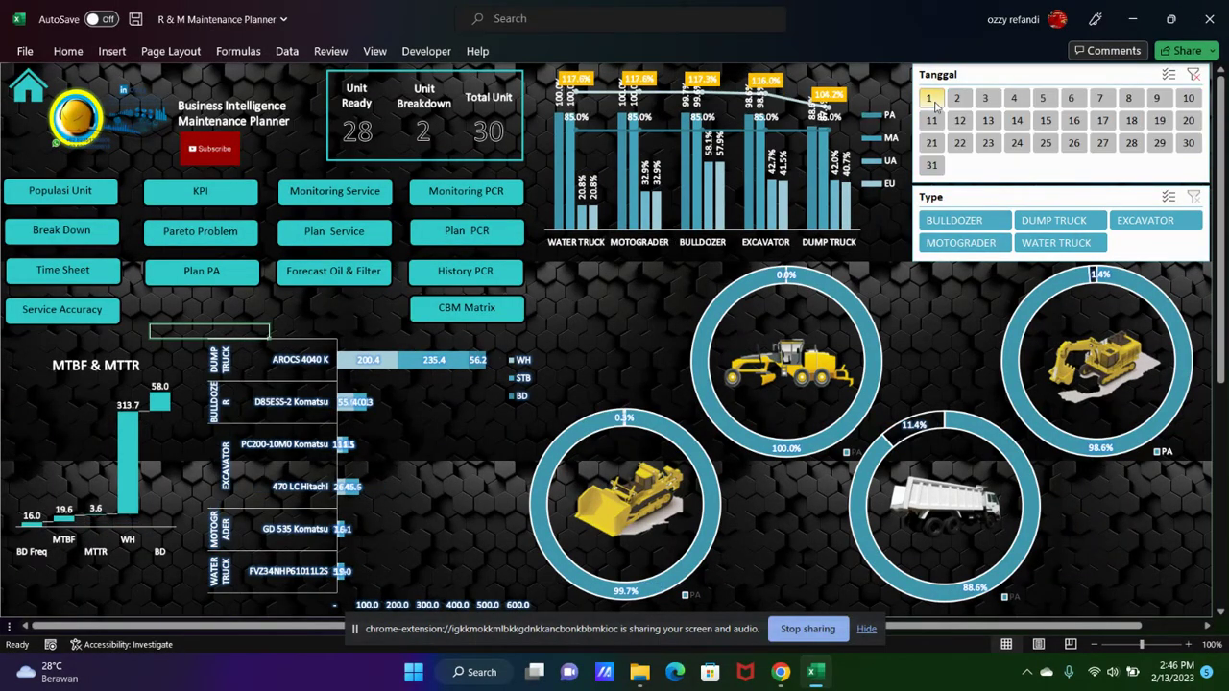
click(625, 323)
click(958, 100)
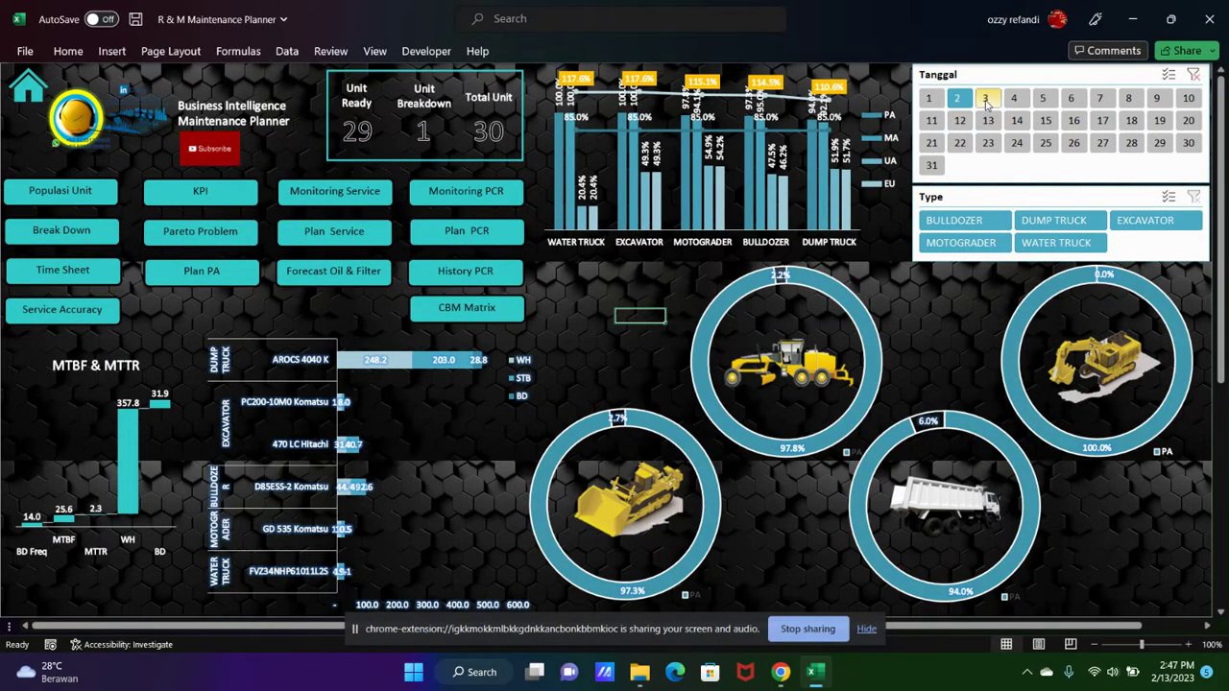
click(986, 100)
click(1015, 100)
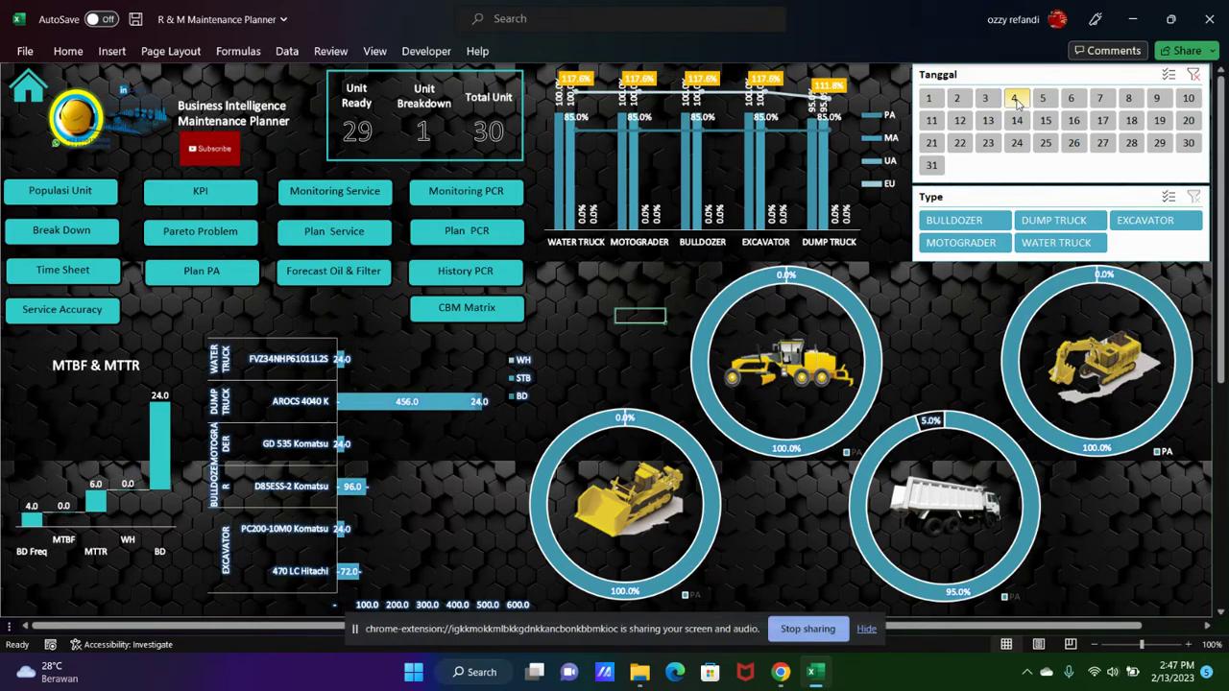
click(1043, 100)
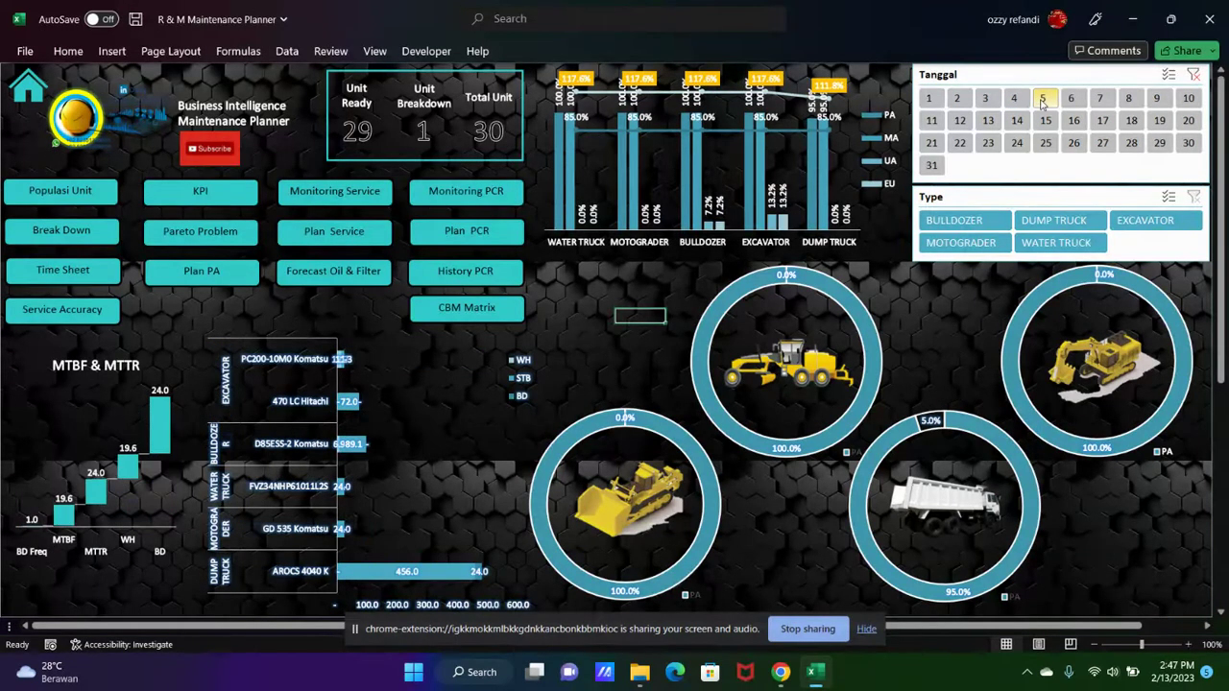
click(936, 104)
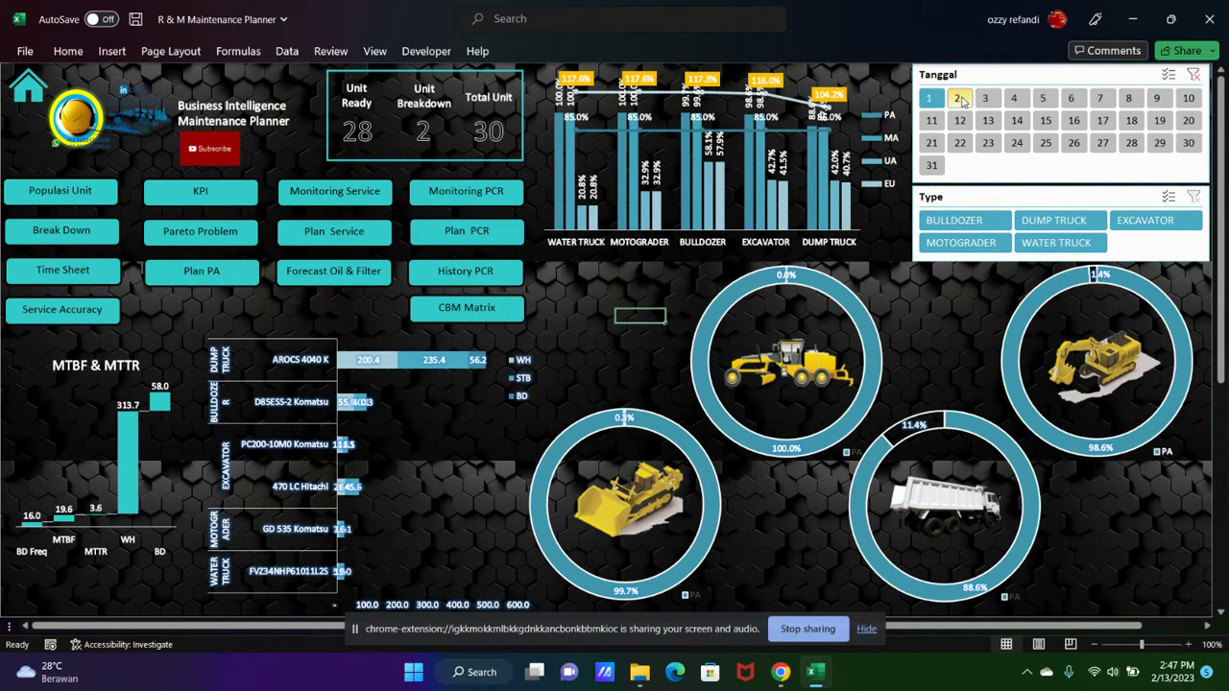
ctrl+click(964, 102)
ctrl+click(989, 102)
ctrl+click(1016, 102)
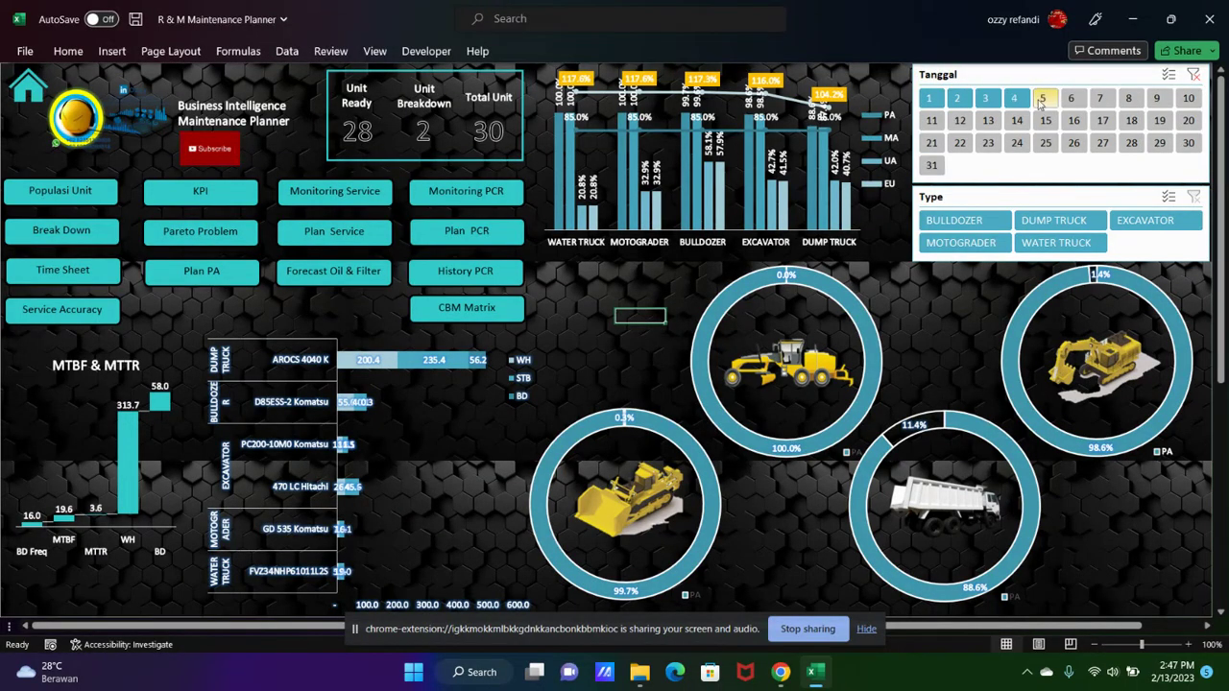
ctrl+click(1050, 101)
ctrl+click(1073, 100)
ctrl+click(1102, 100)
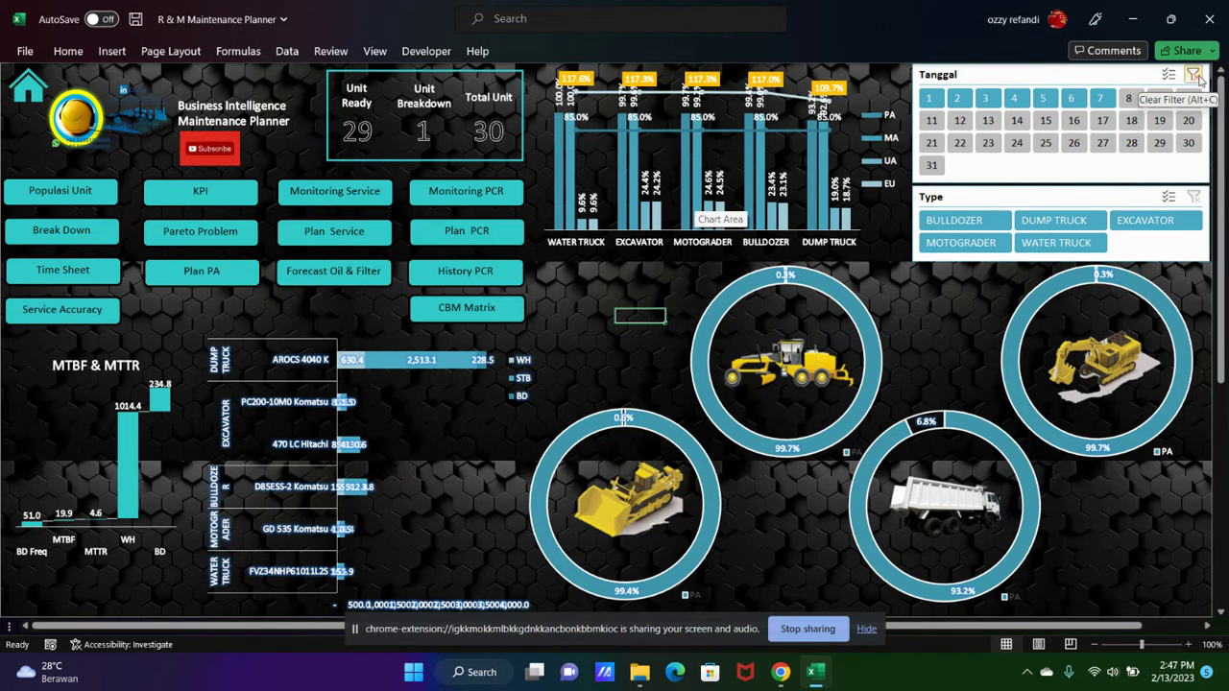
click(1194, 76)
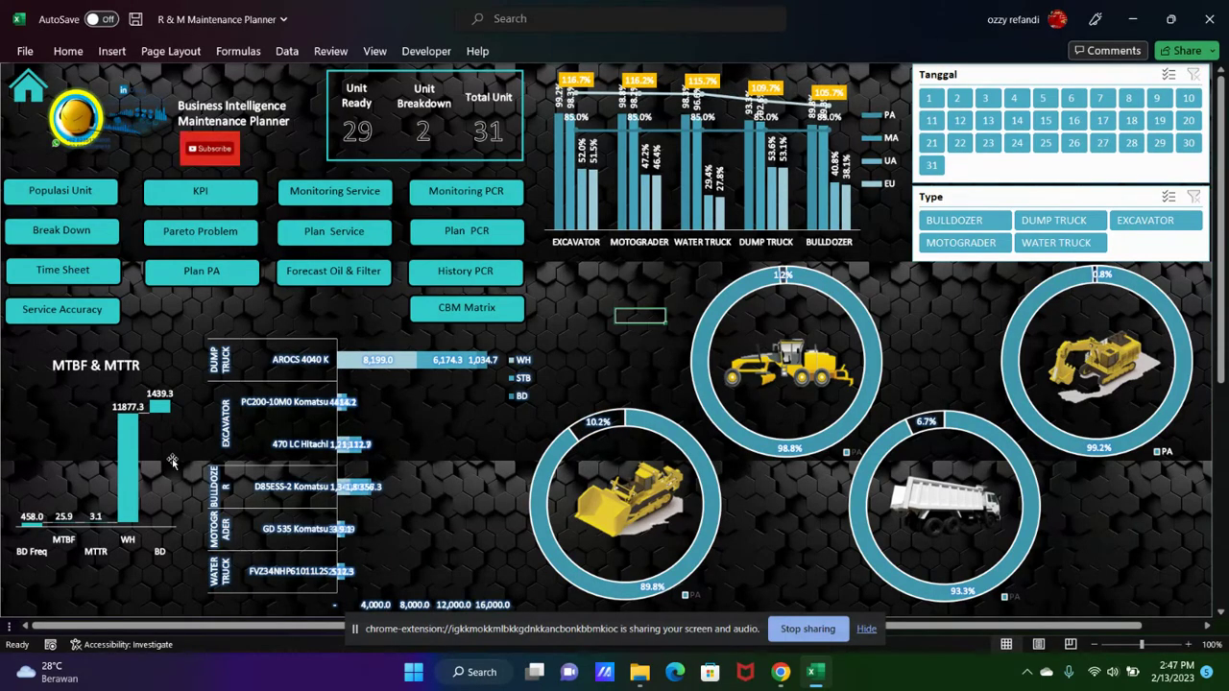
click(958, 223)
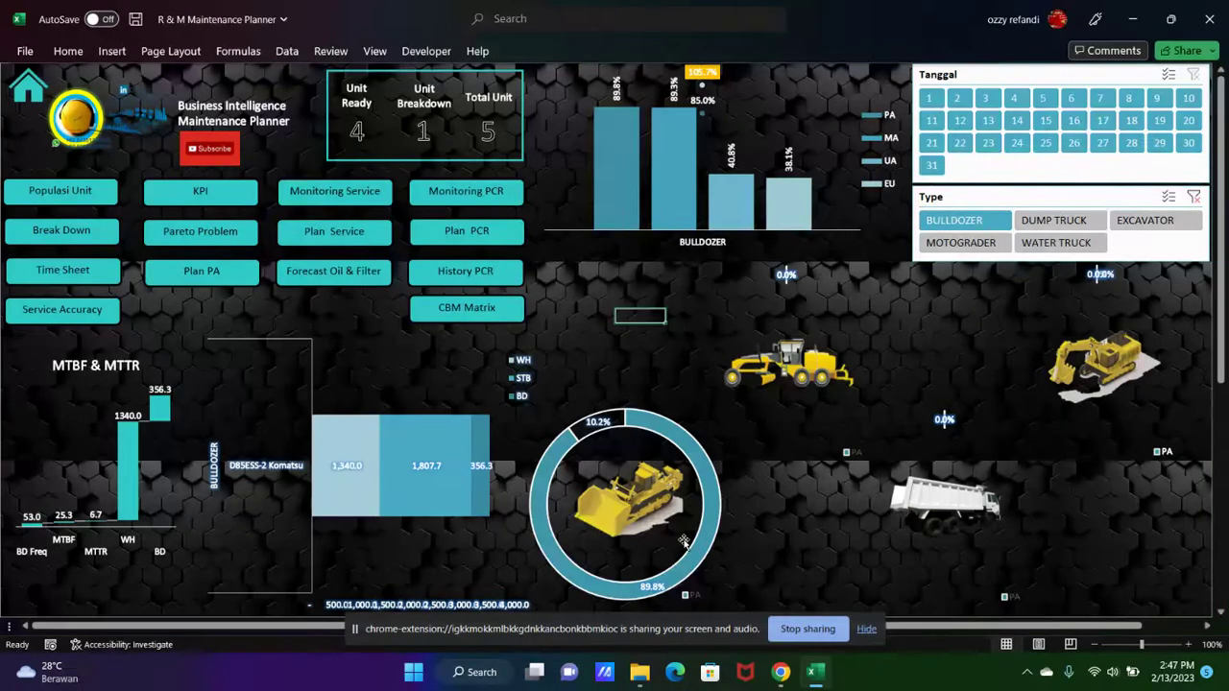
mouse_move(632, 593)
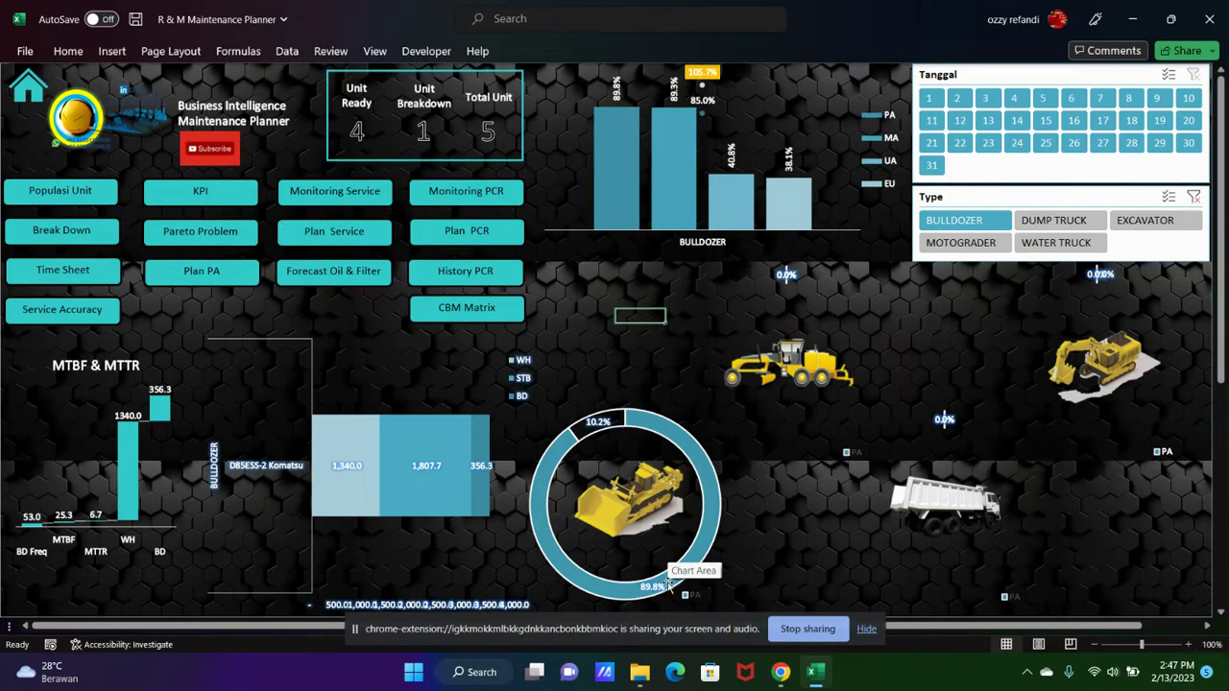
click(1048, 220)
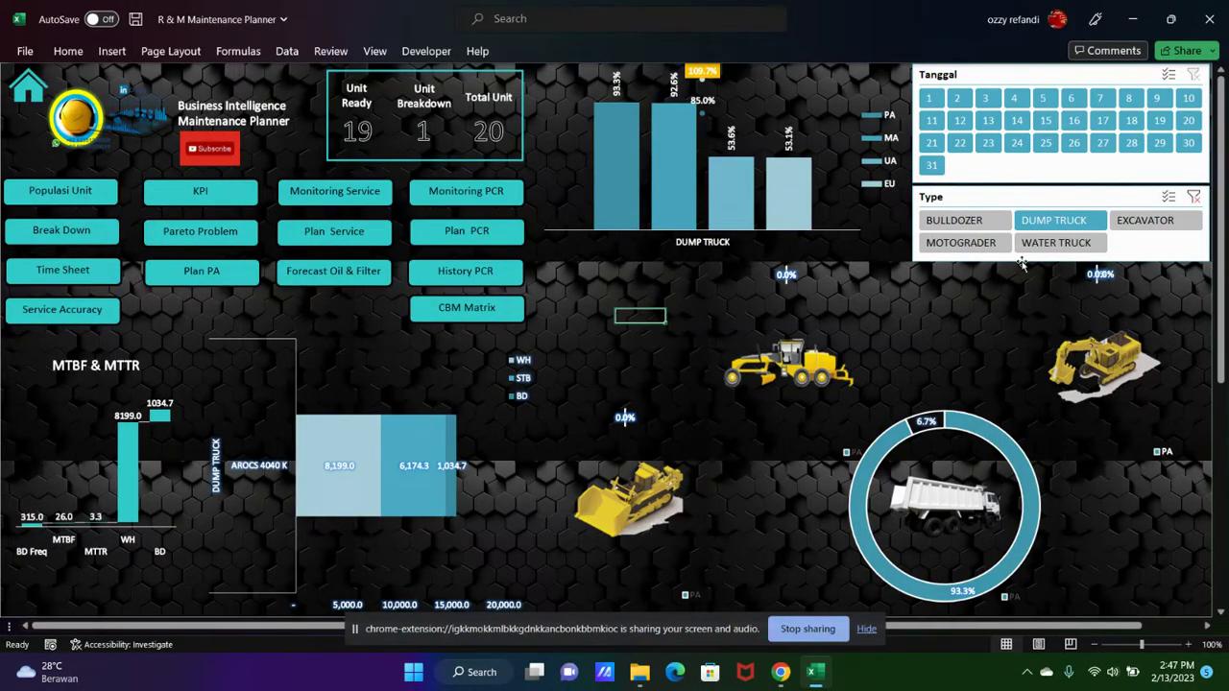
click(1143, 222)
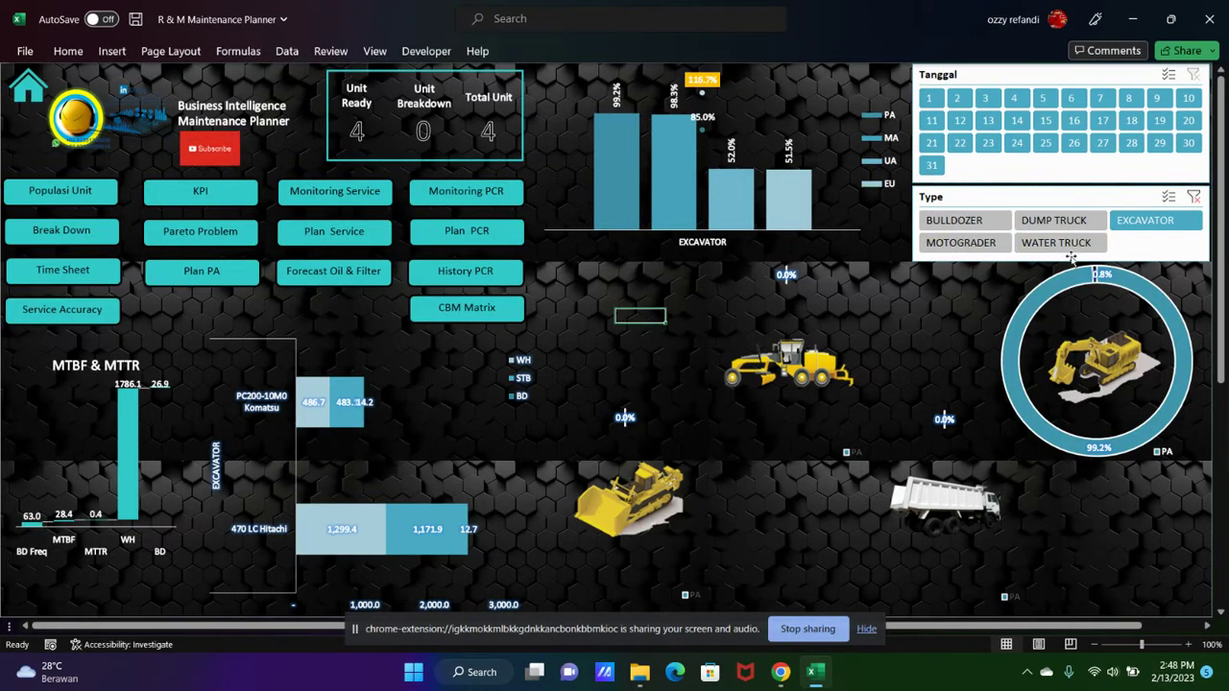
click(965, 248)
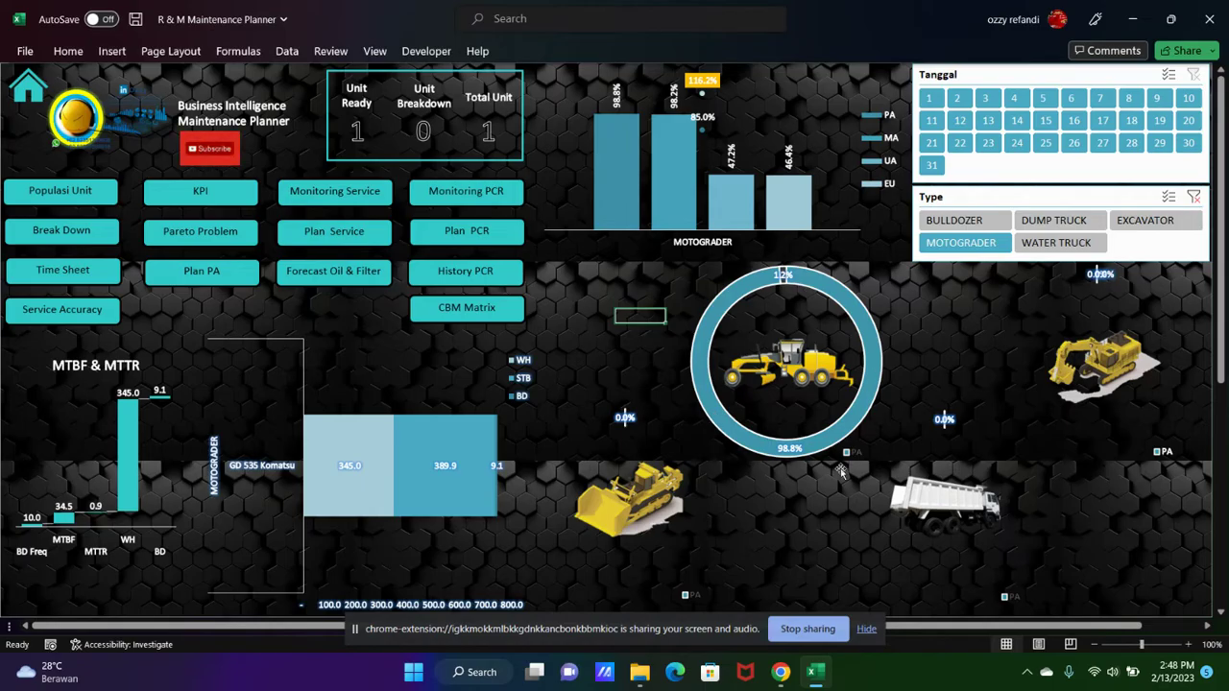
click(1193, 198)
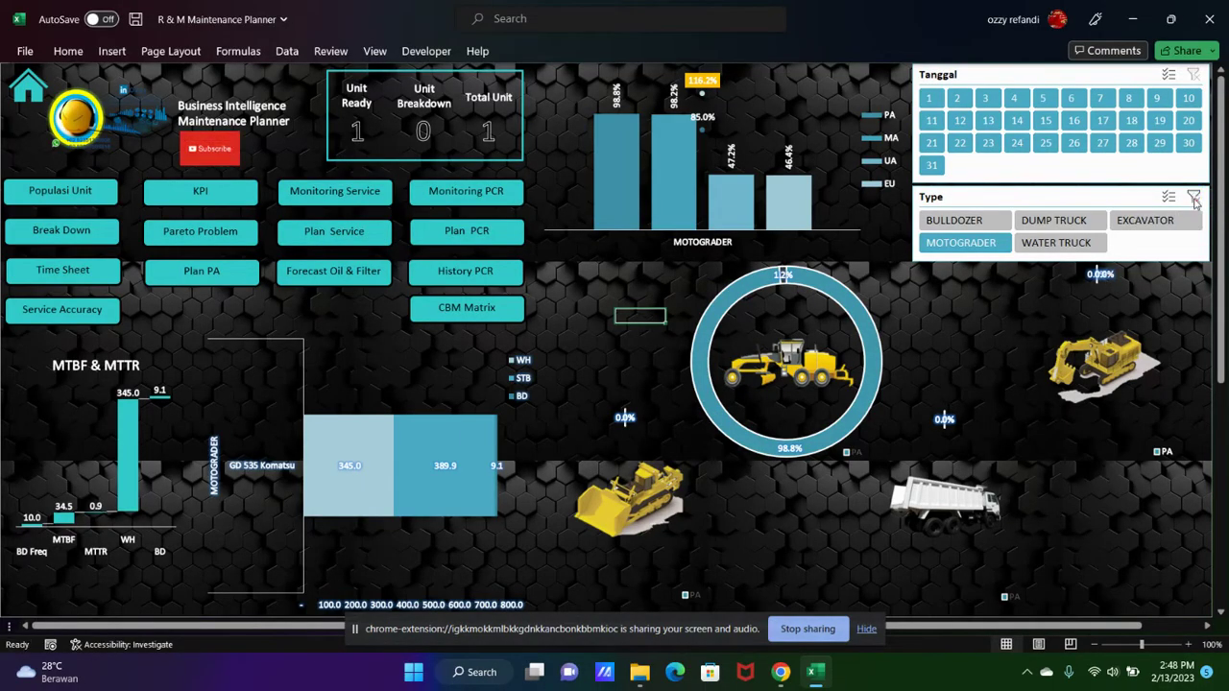
- Look over the Populasi Unit data sheet, then go back to the dashboard
click(68, 203)
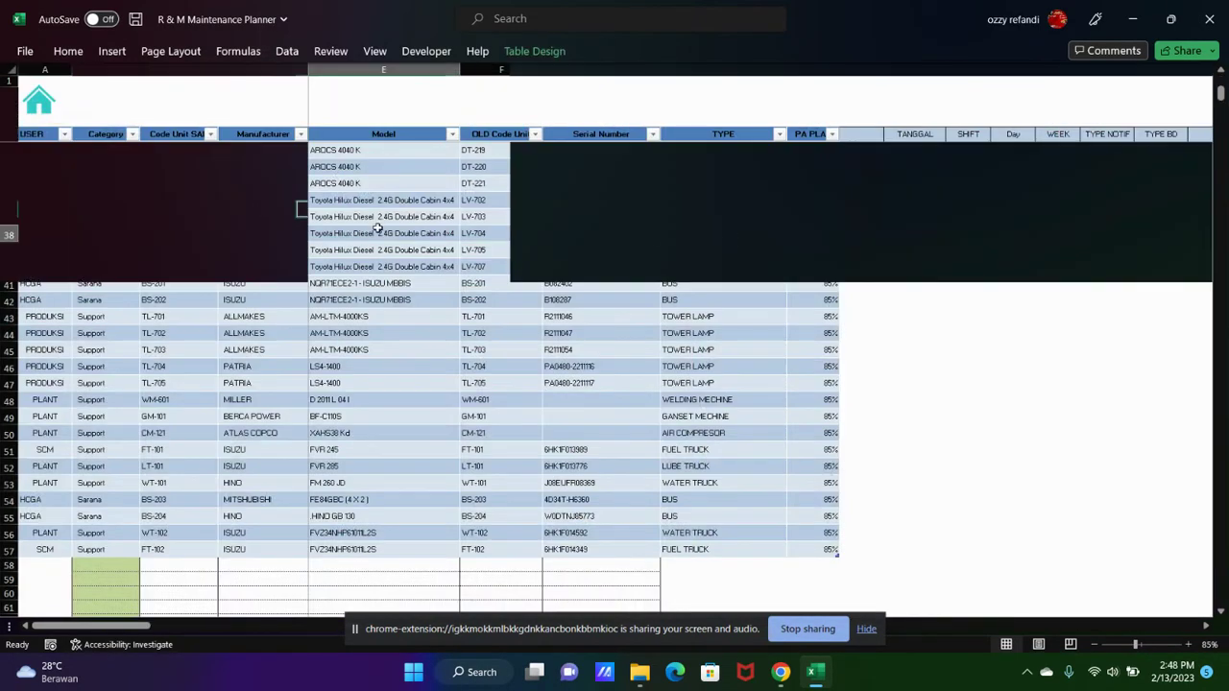
scroll(401, 435, up, 3)
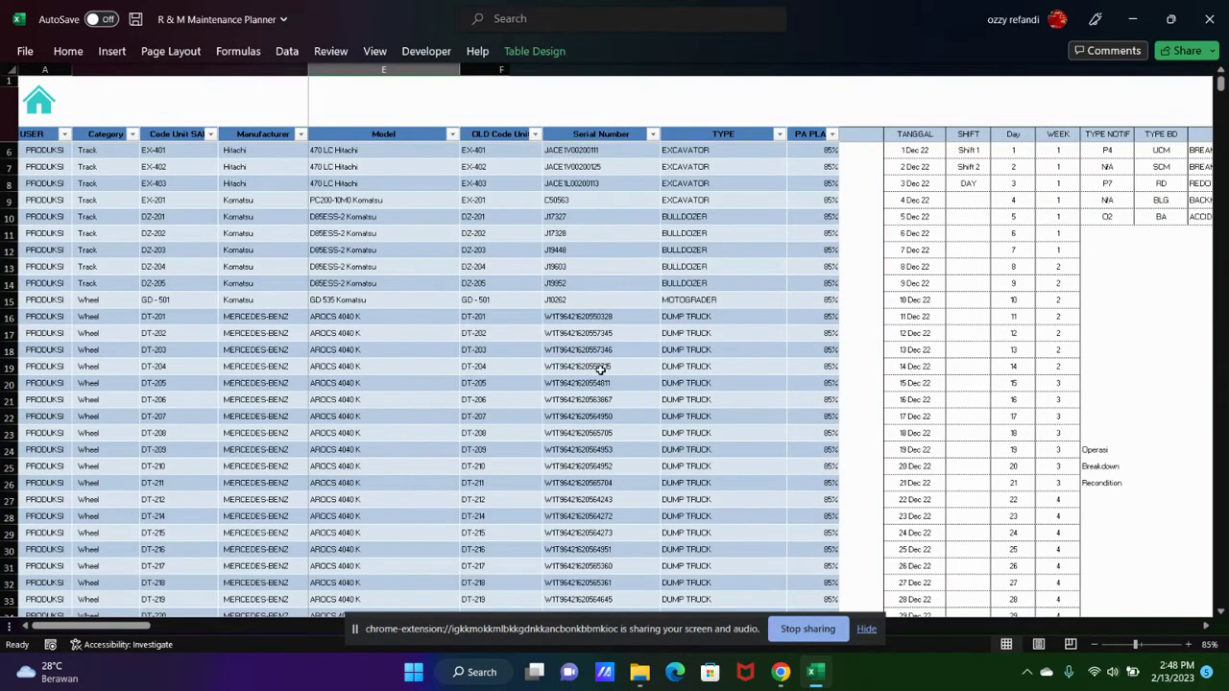
click(41, 104)
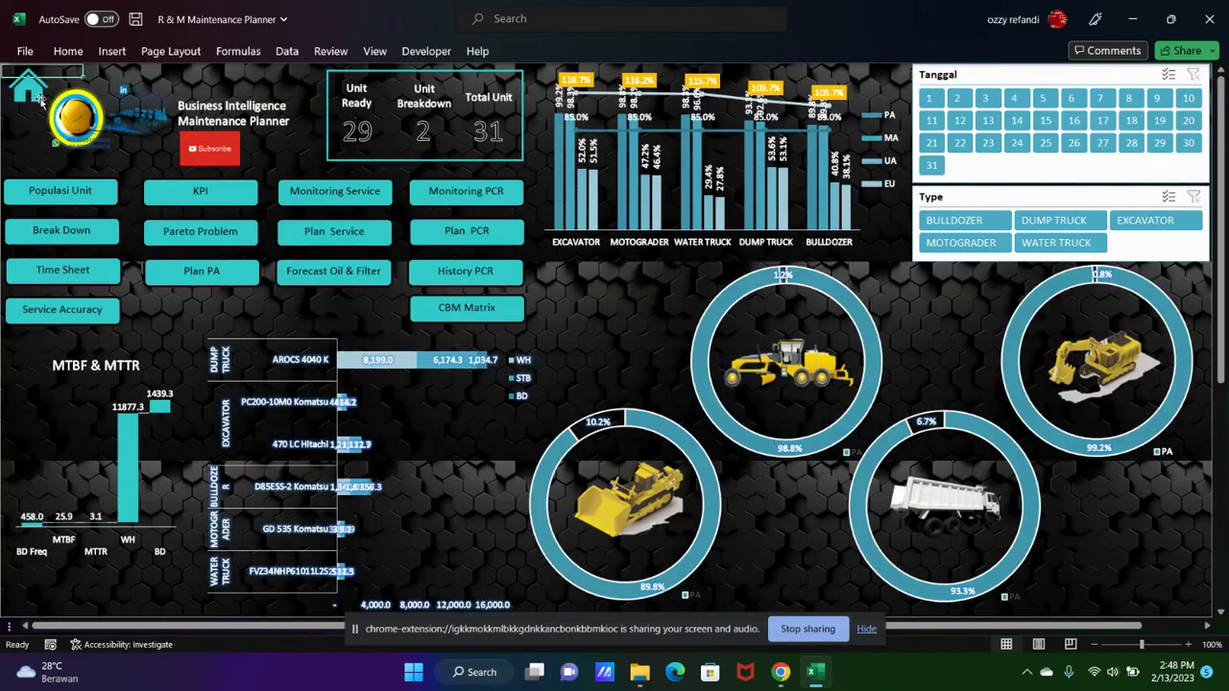
- Browse the Break Down daily activity report down to Time In cell M27, then open the Time Sheet table
click(41, 239)
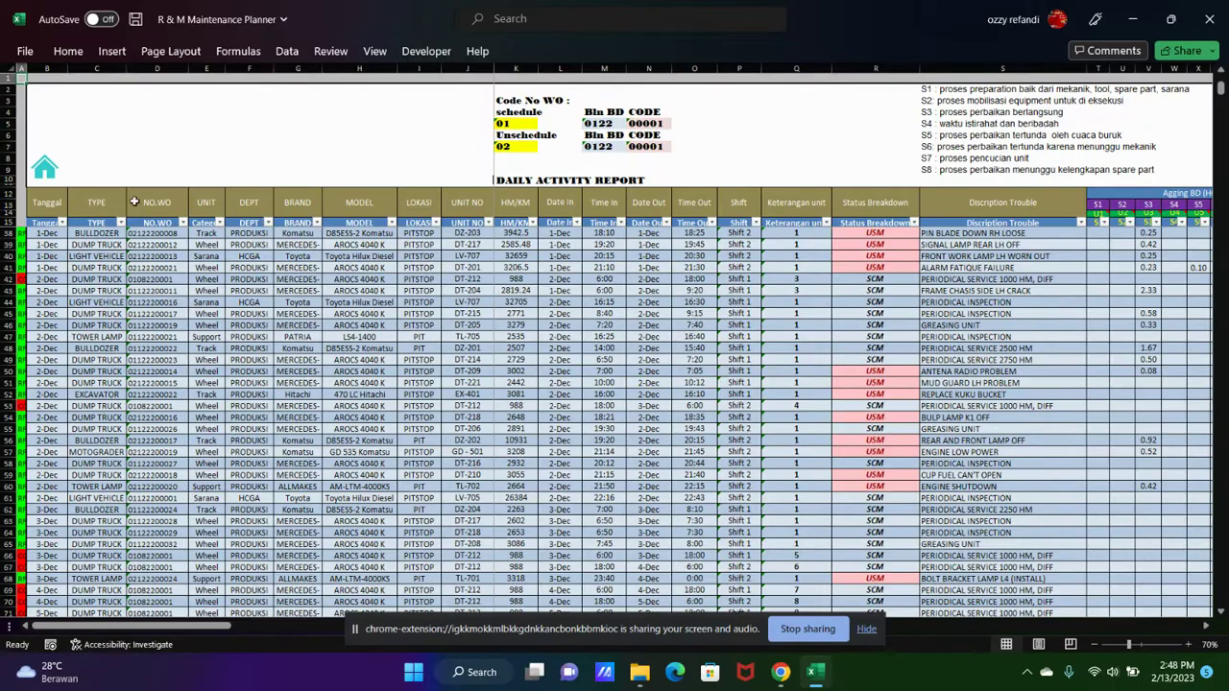
click(96, 204)
scroll(461, 245, down, 13)
scroll(531, 258, down, 5)
mouse_move(1220, 95)
mouse_down()
mouse_move(1215, 300)
mouse_move(1220, 83)
mouse_up()
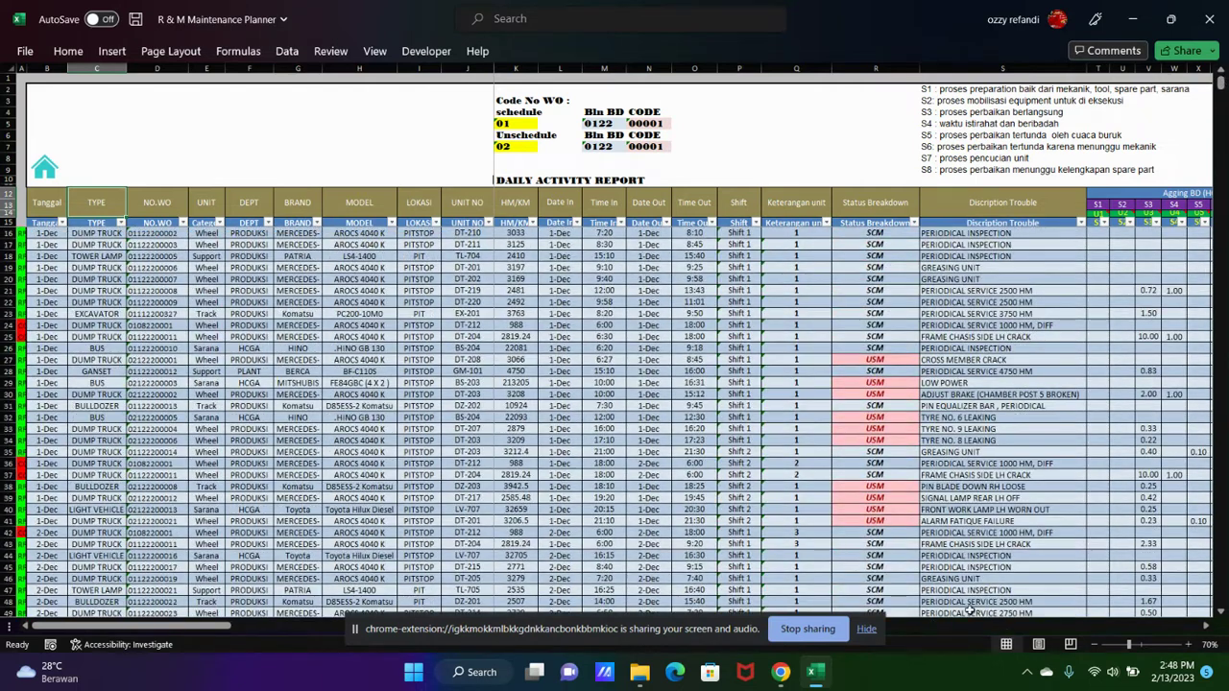
click(611, 362)
click(46, 179)
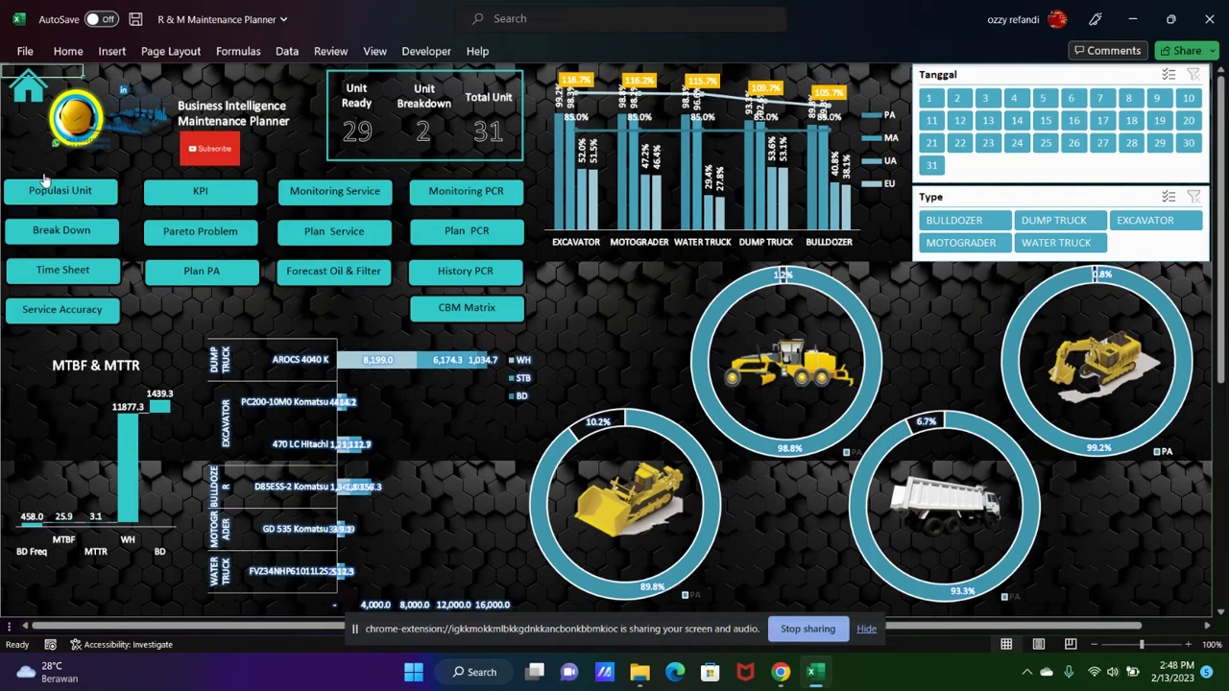
click(86, 273)
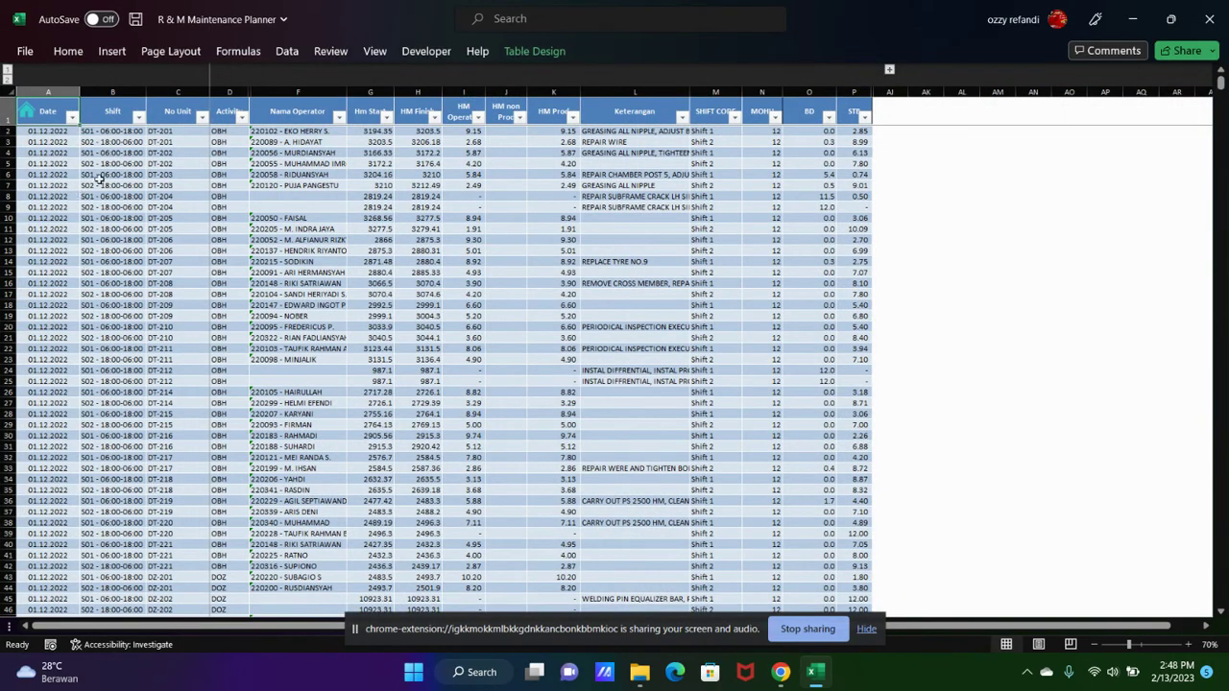
- Scroll through the Time Sheet table and select the Date column down to its last row
scroll(186, 169, down, 5)
scroll(156, 240, down, 5)
scroll(509, 267, down, 5)
scroll(509, 267, down, 5)
scroll(73, 244, up, 5)
scroll(73, 244, up, 5)
scroll(90, 241, up, 4)
scroll(248, 209, up, 4)
scroll(248, 209, up, 2)
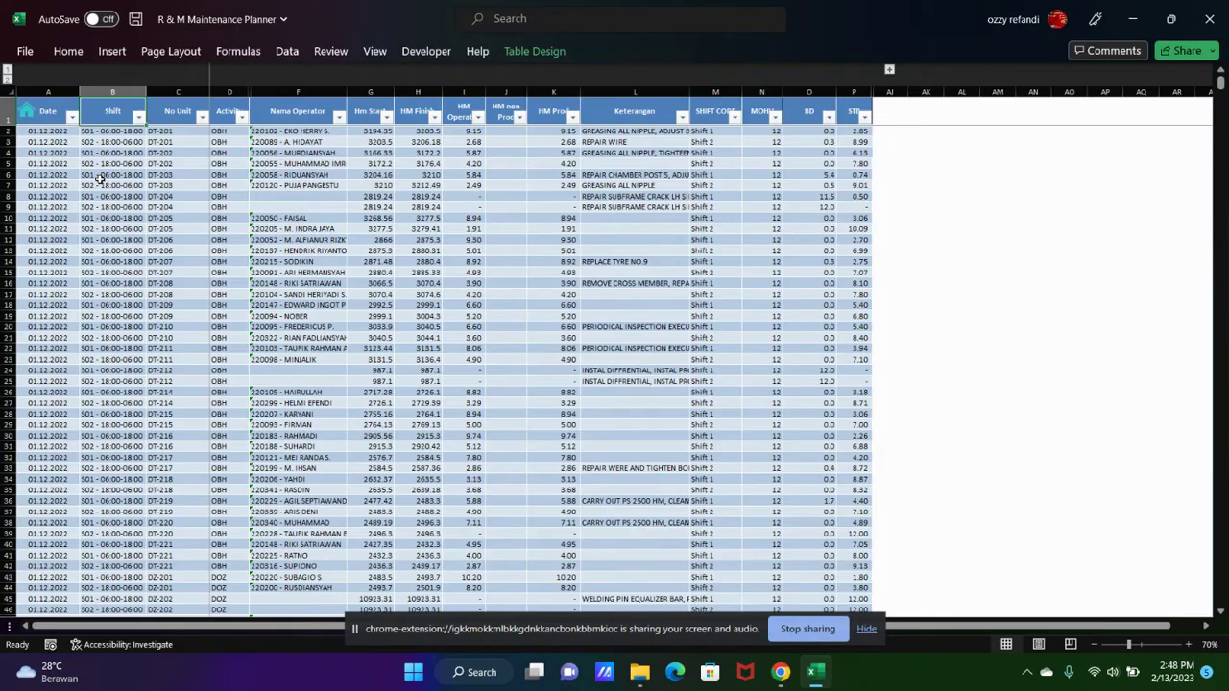
key(Down)
key(Down)
key(Right)
key(Right)
key(Right)
key(Right)
key(Right)
key(Up)
key(Up)
key(Left)
key(Left)
key(Left)
key(Left)
key(Left)
key(Left)
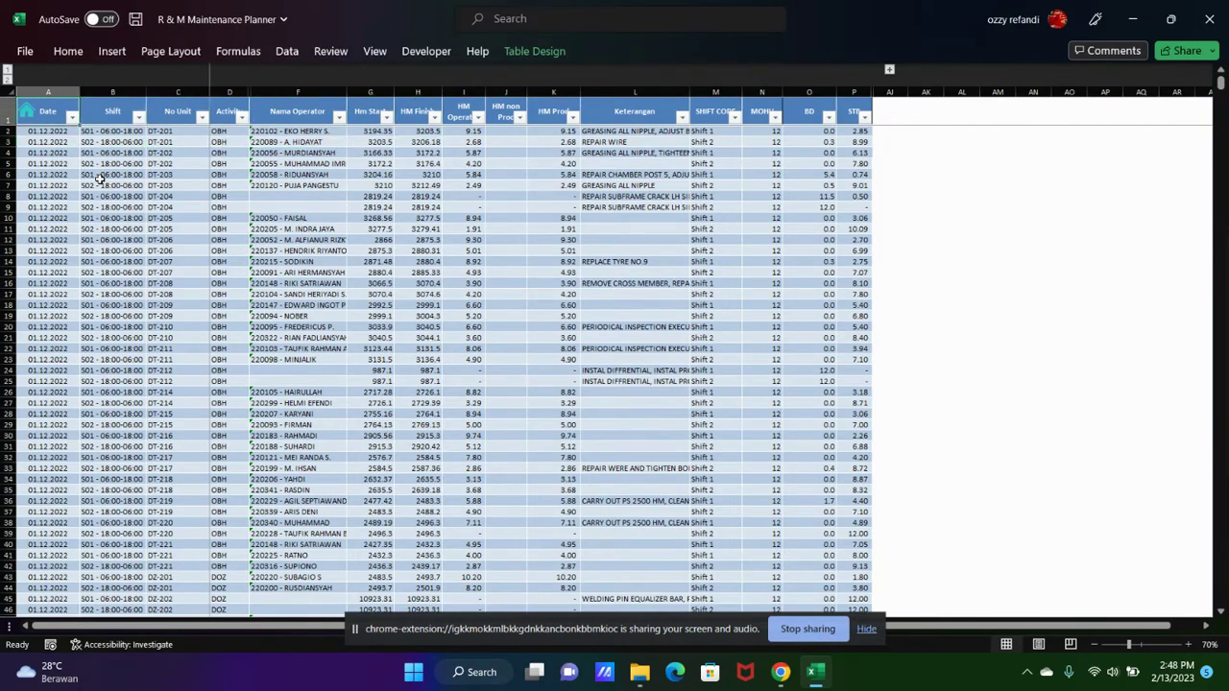
key(Down)
key(ctrl+shift+Down)
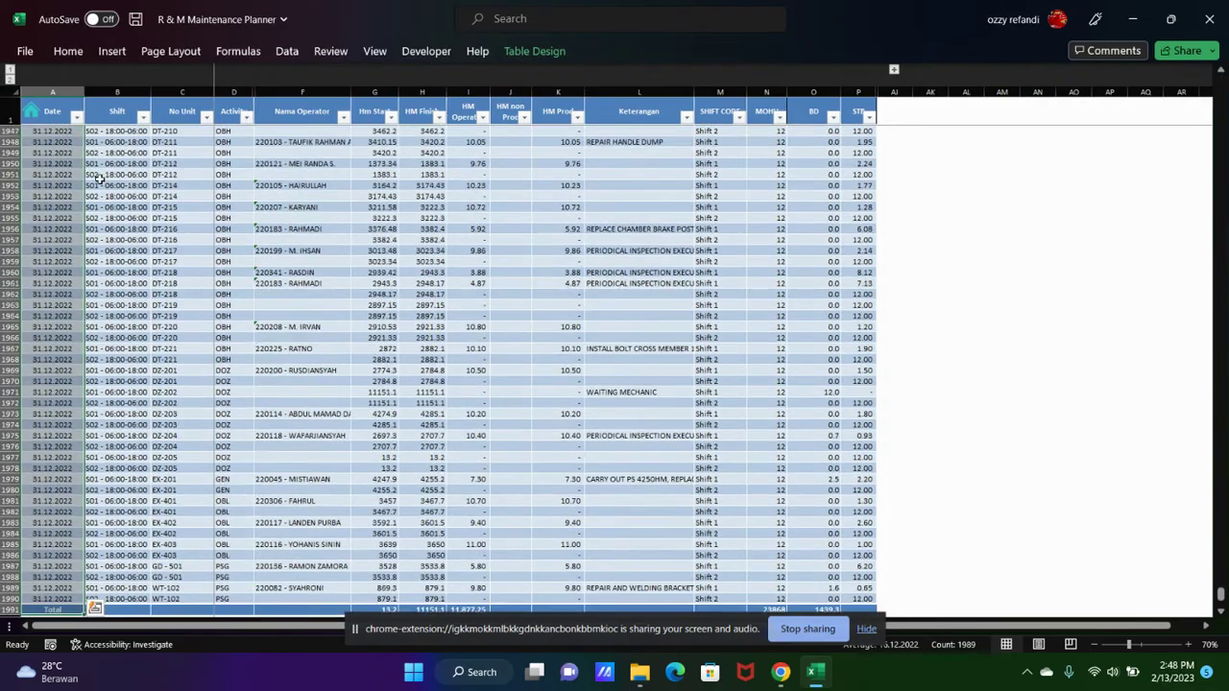
key(ctrl+Home)
- Inspect row 2's MOHH and BD values, including BD's SUMIFS formula in O2, then return home
key(Right)
key(Right)
key(Right)
key(Right)
key(Right)
key(Right)
key(Right)
key(Right)
key(Right)
key(Right)
key(Right)
key(Right)
key(Right)
key(Right)
key(Left)
key(Left)
key(Left)
key(Left)
key(Left)
key(Left)
key(Left)
key(Down)
key(Right)
key(Right)
key(Right)
key(Right)
key(Right)
key(Right)
key(Right)
key(Right)
key(Right)
key(Right)
key(Right)
key(Left)
key(Up)
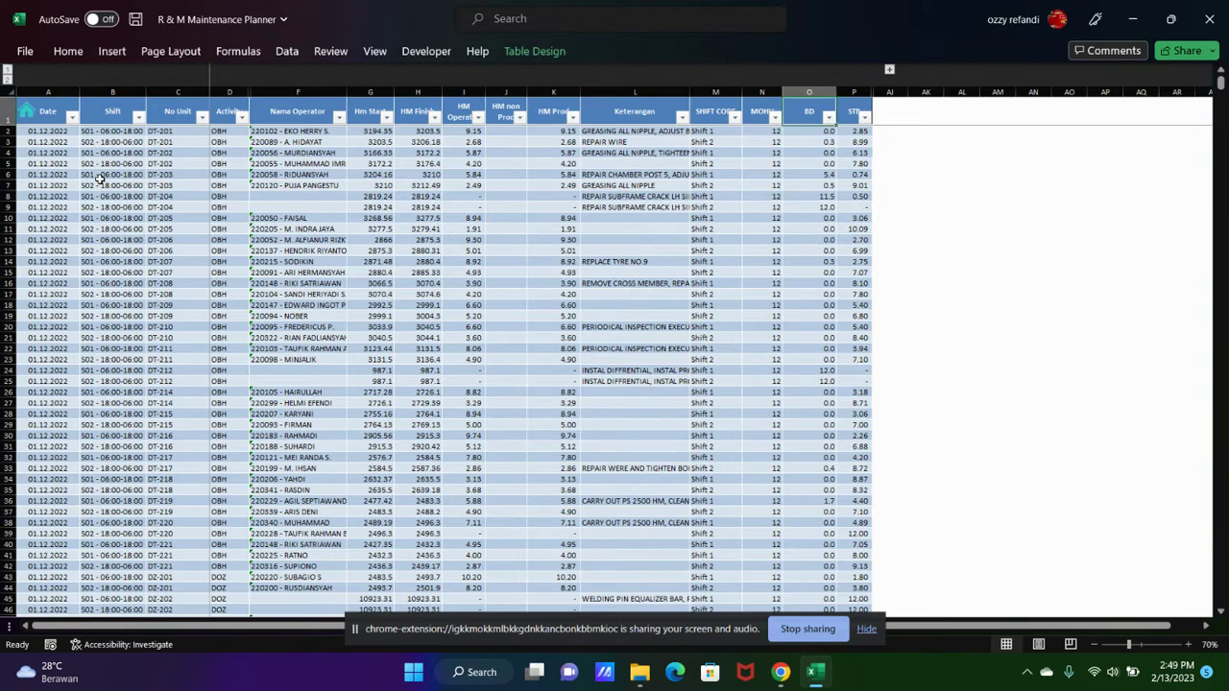
key(Left)
key(Left)
key(Right)
key(Right)
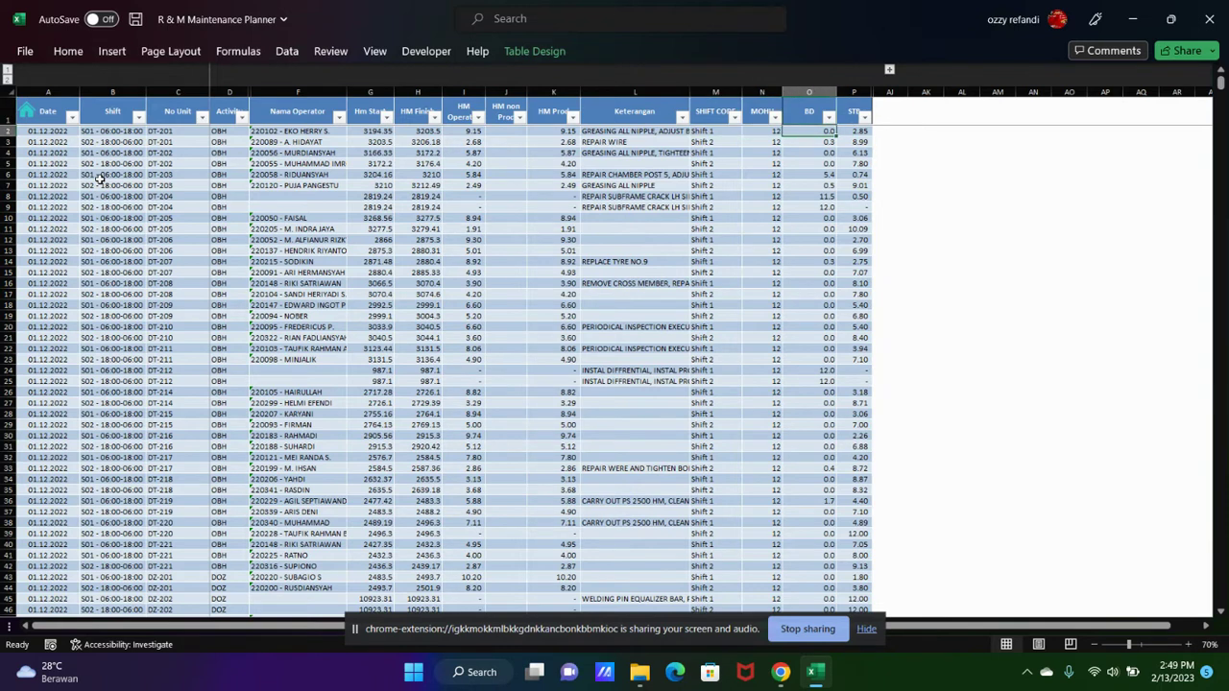
double_click(799, 131)
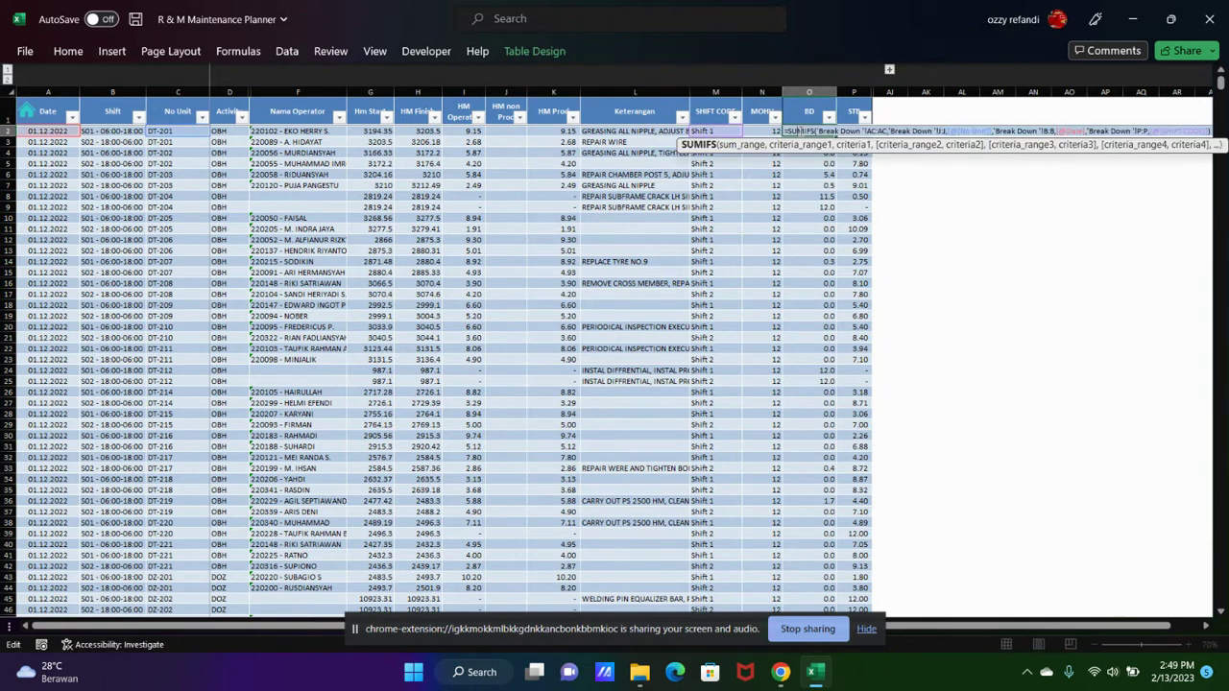
key(Escape)
key(Right)
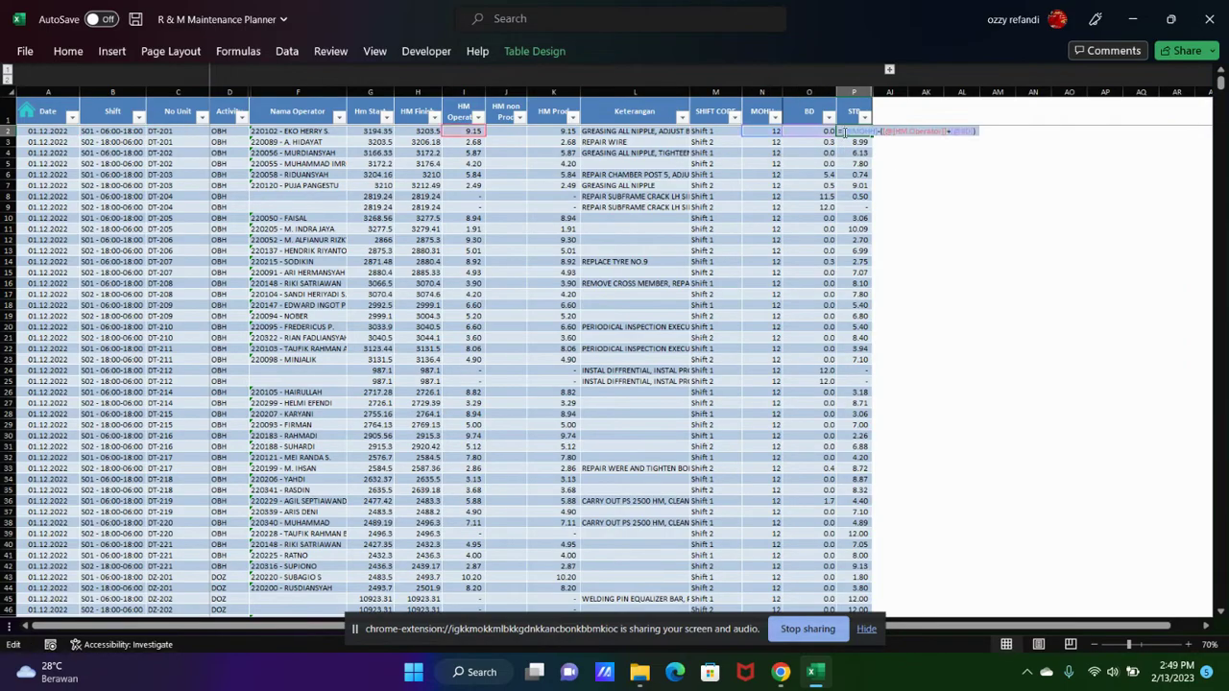
key(Left)
key(Left)
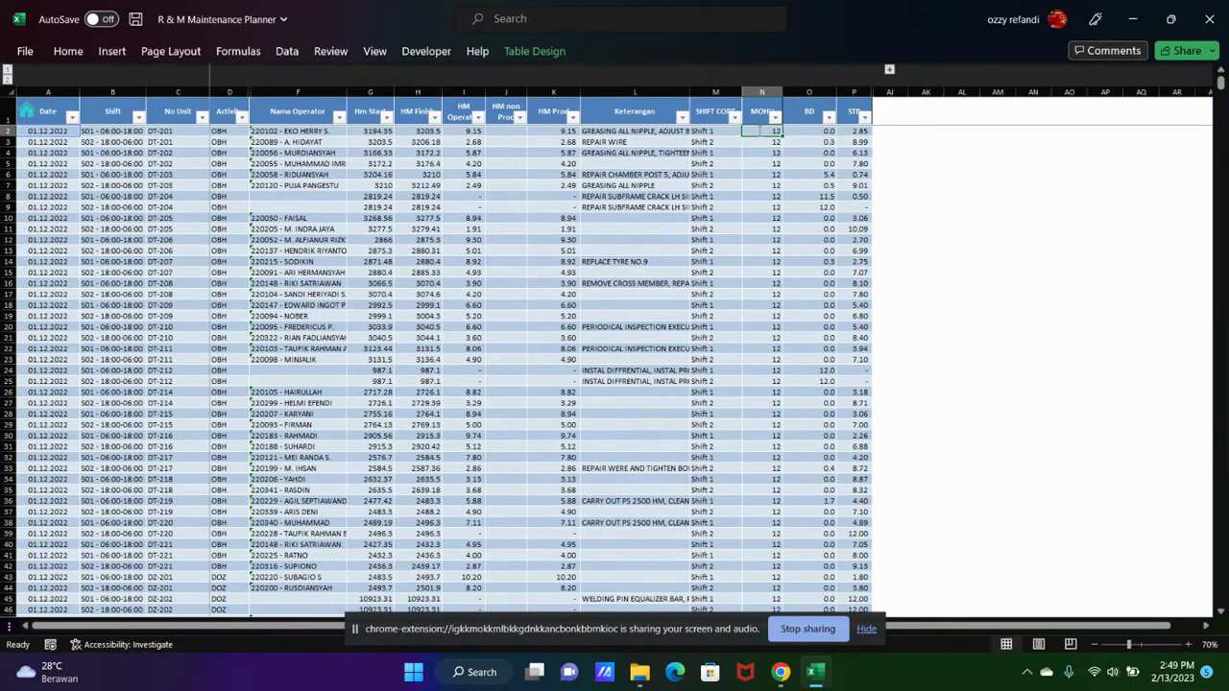
key(Right)
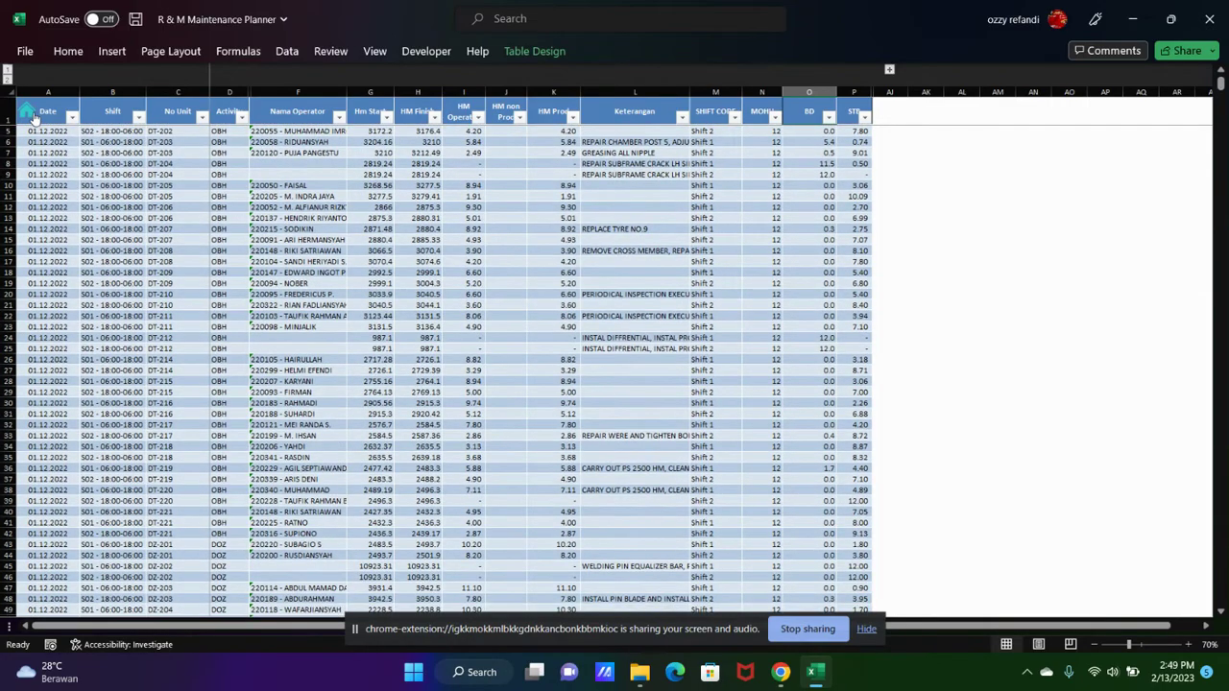
click(30, 113)
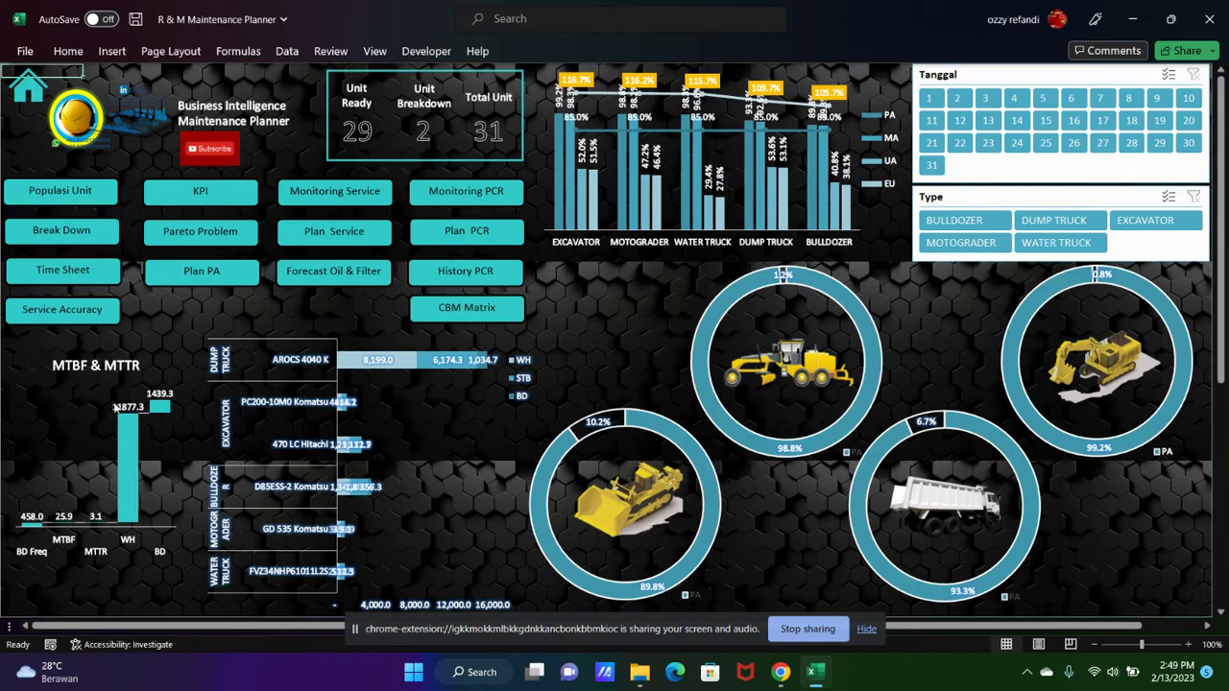
click(91, 317)
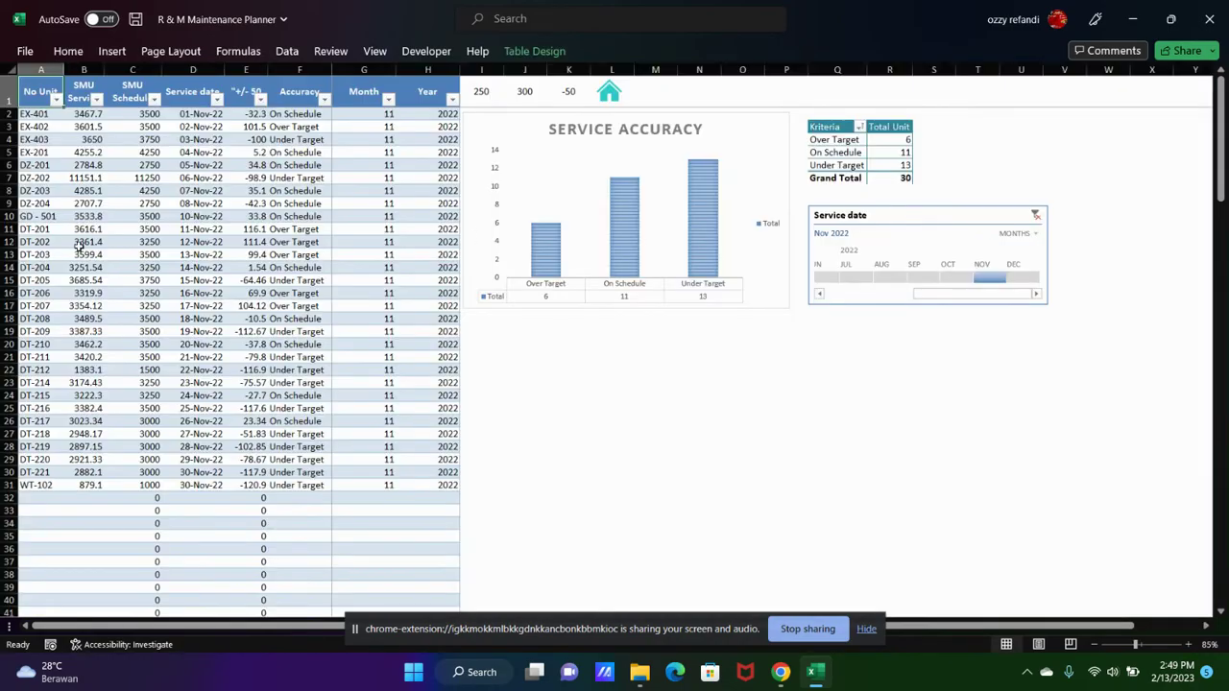
scroll(167, 155, down, 2)
scroll(215, 253, up, 2)
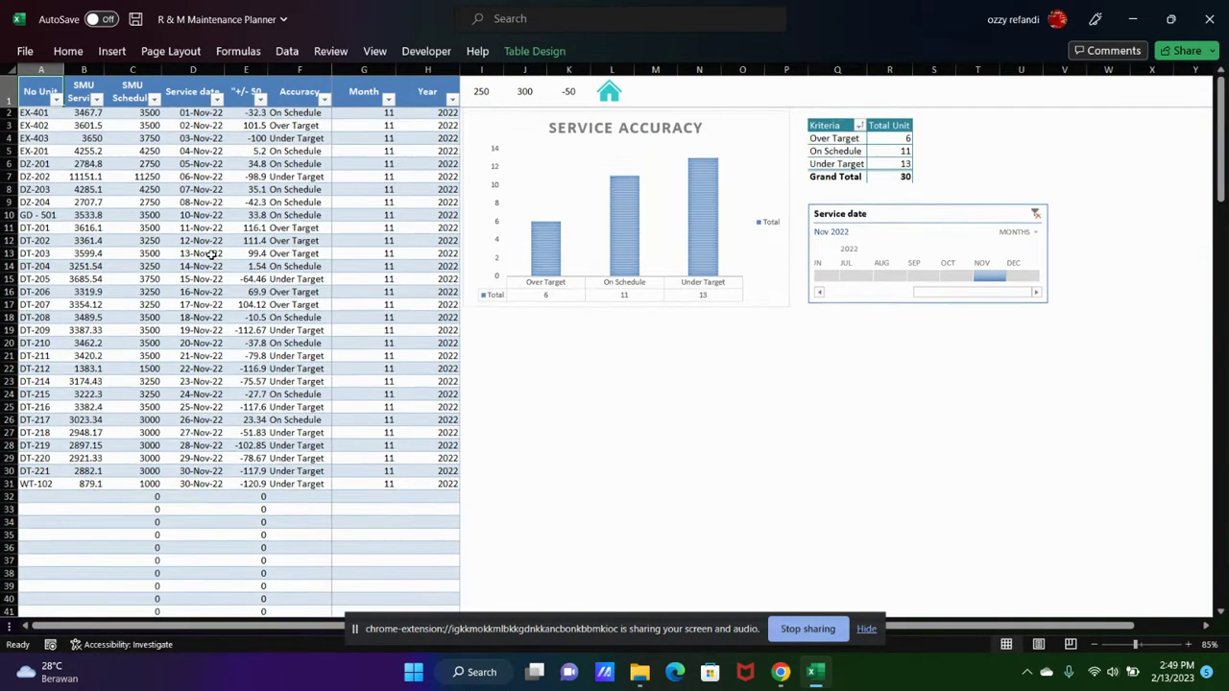
scroll(282, 345, down, 3)
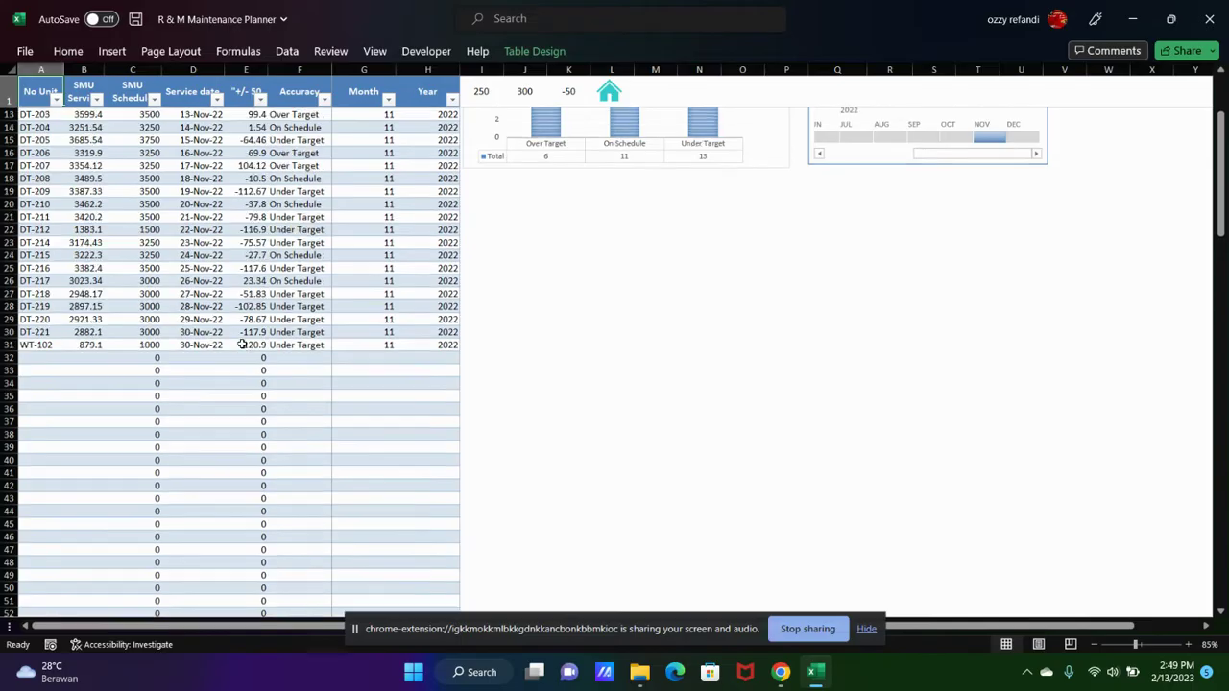
scroll(247, 340, up, 2)
scroll(242, 343, up, 1)
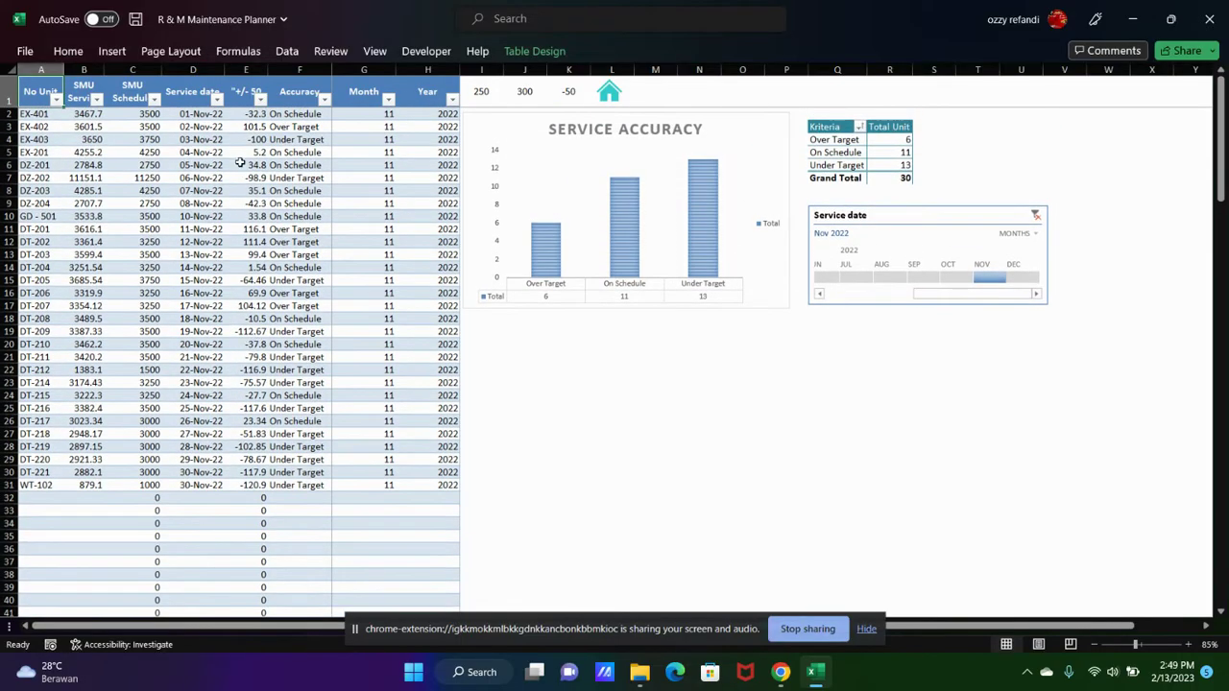
click(240, 96)
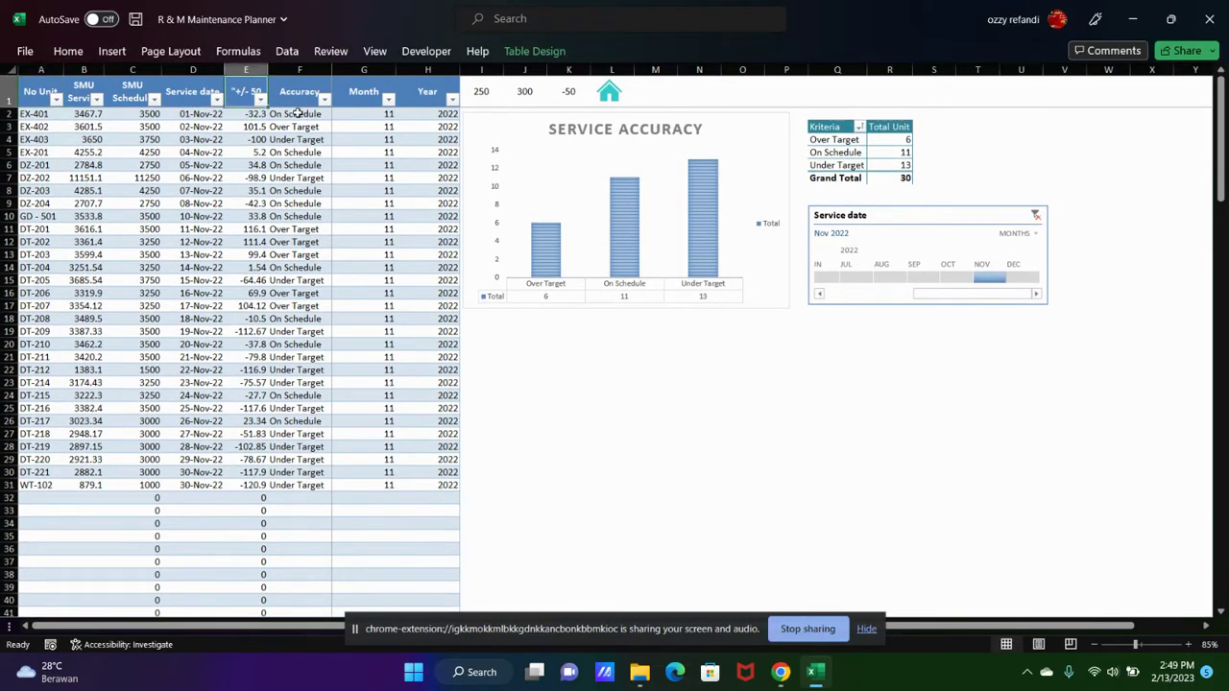
click(298, 114)
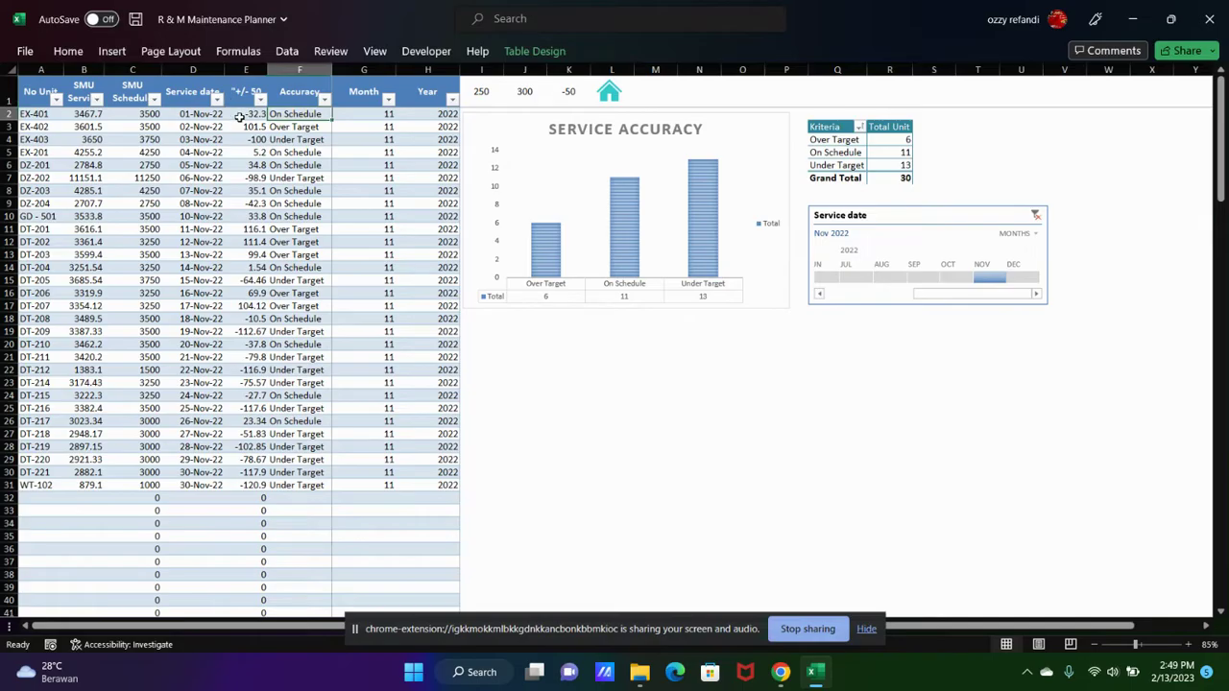
click(244, 71)
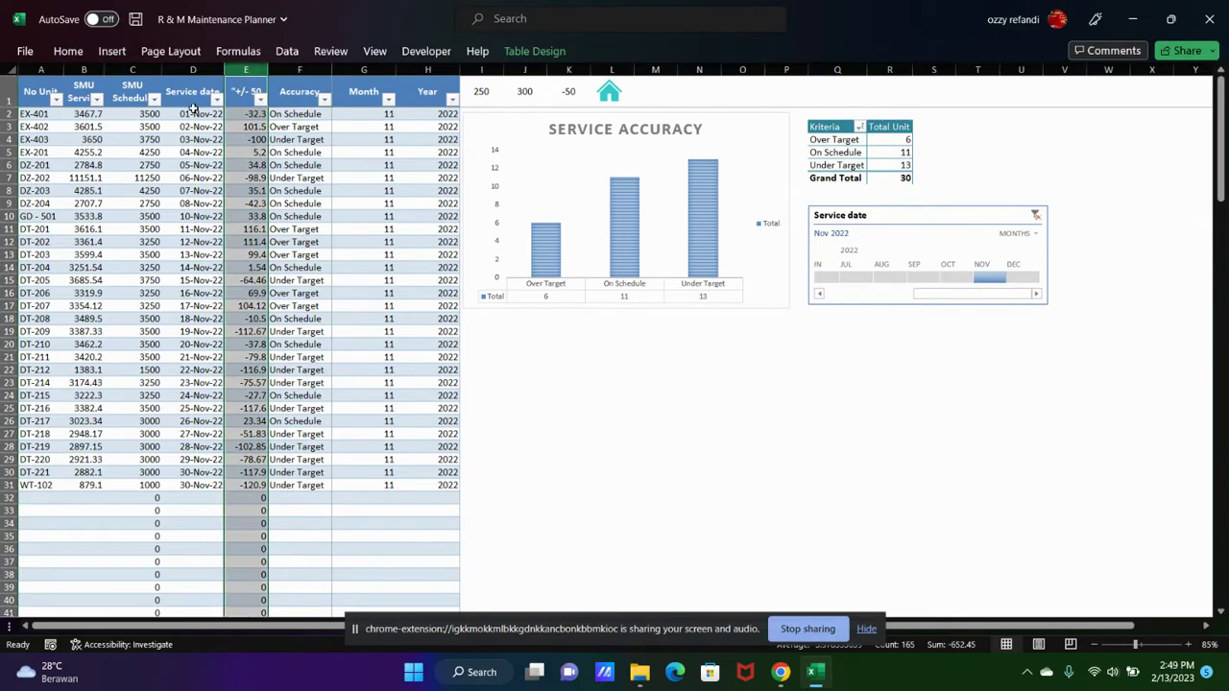
click(300, 114)
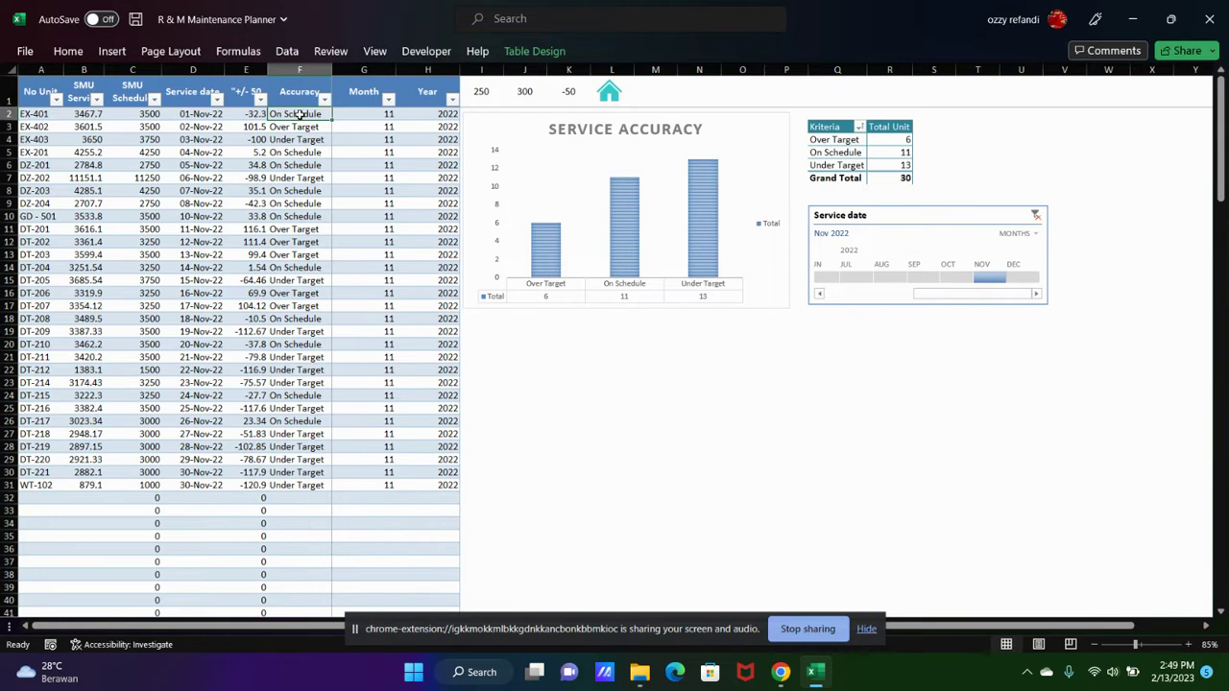
click(312, 128)
click(318, 155)
click(248, 139)
click(286, 144)
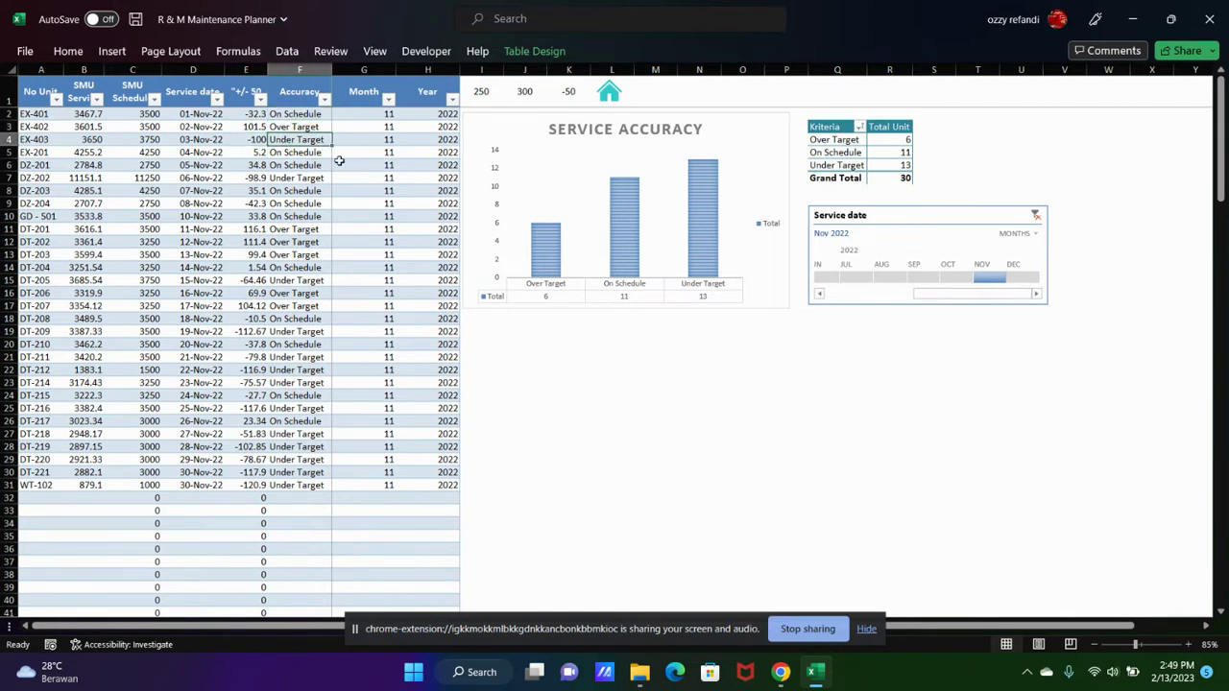
click(677, 141)
click(543, 275)
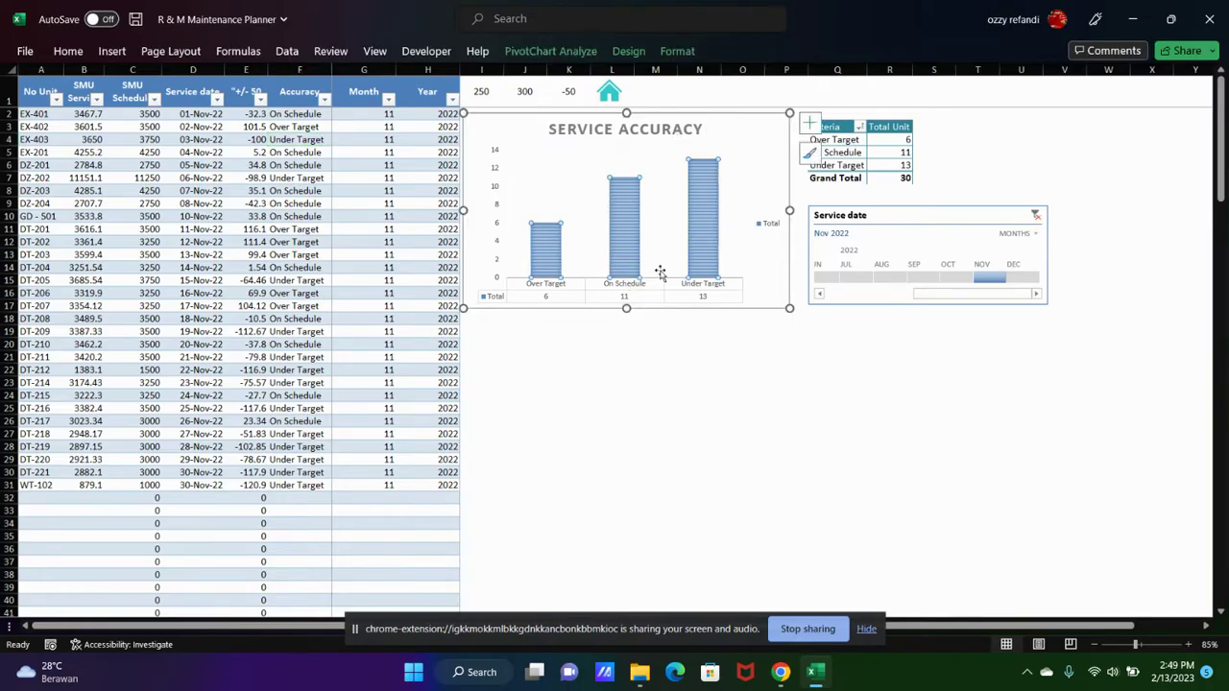
click(707, 267)
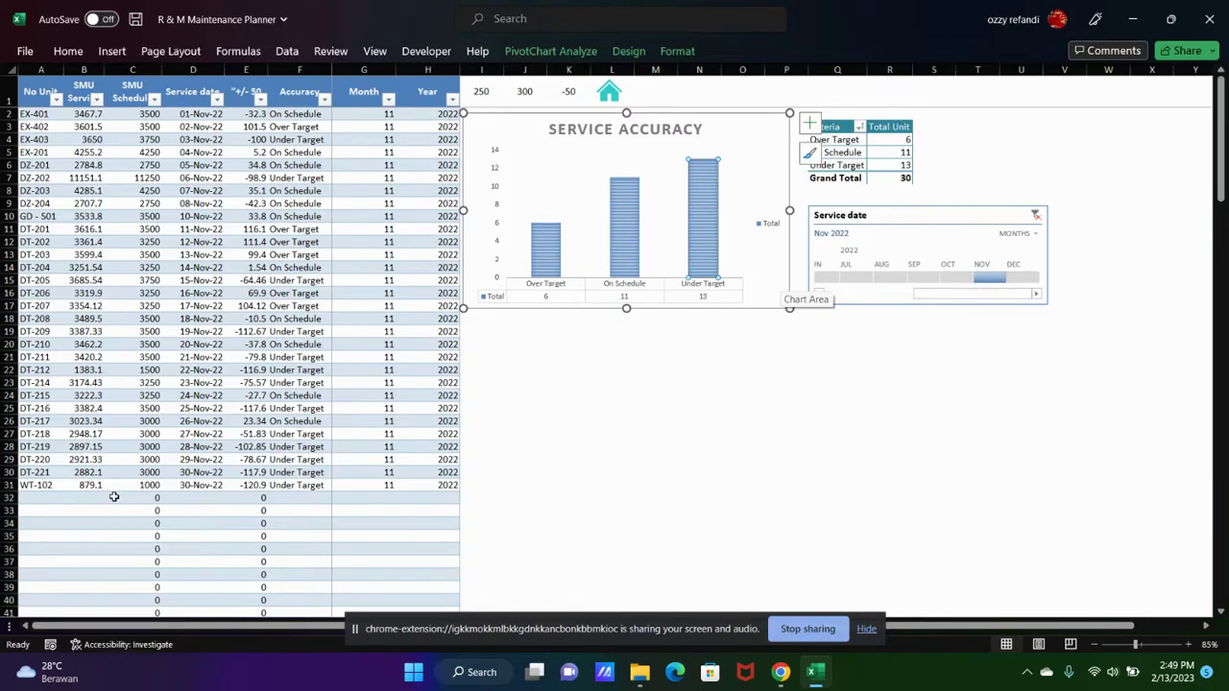
click(1023, 281)
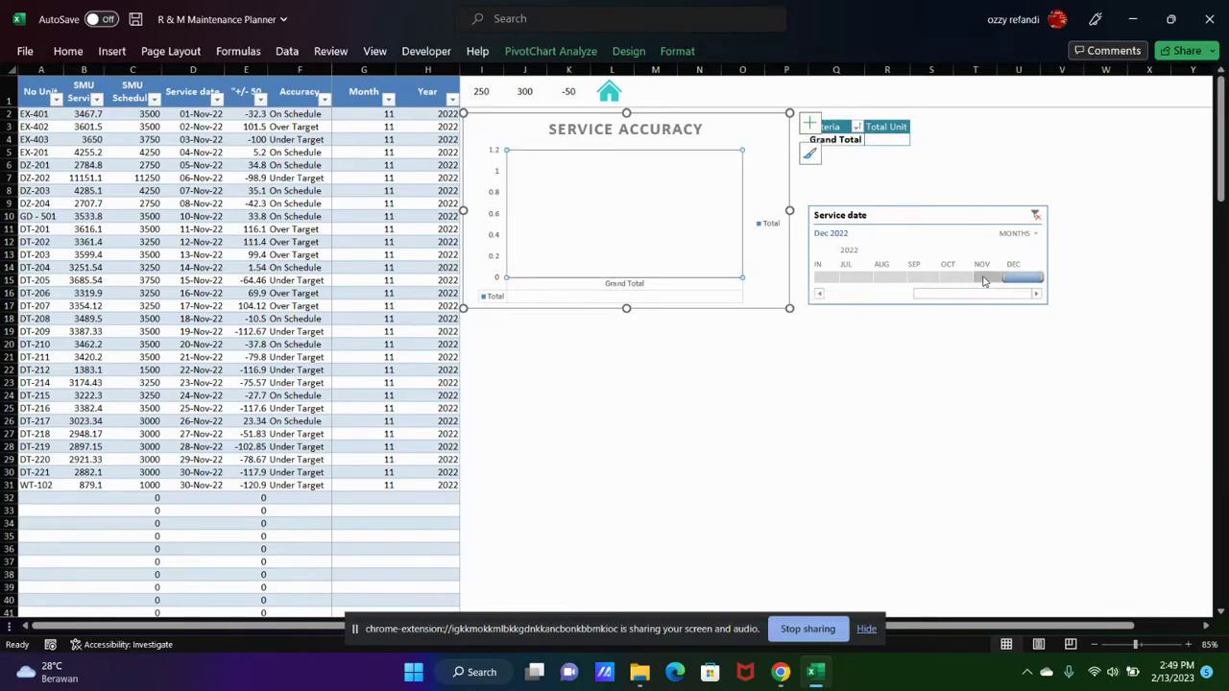
click(985, 279)
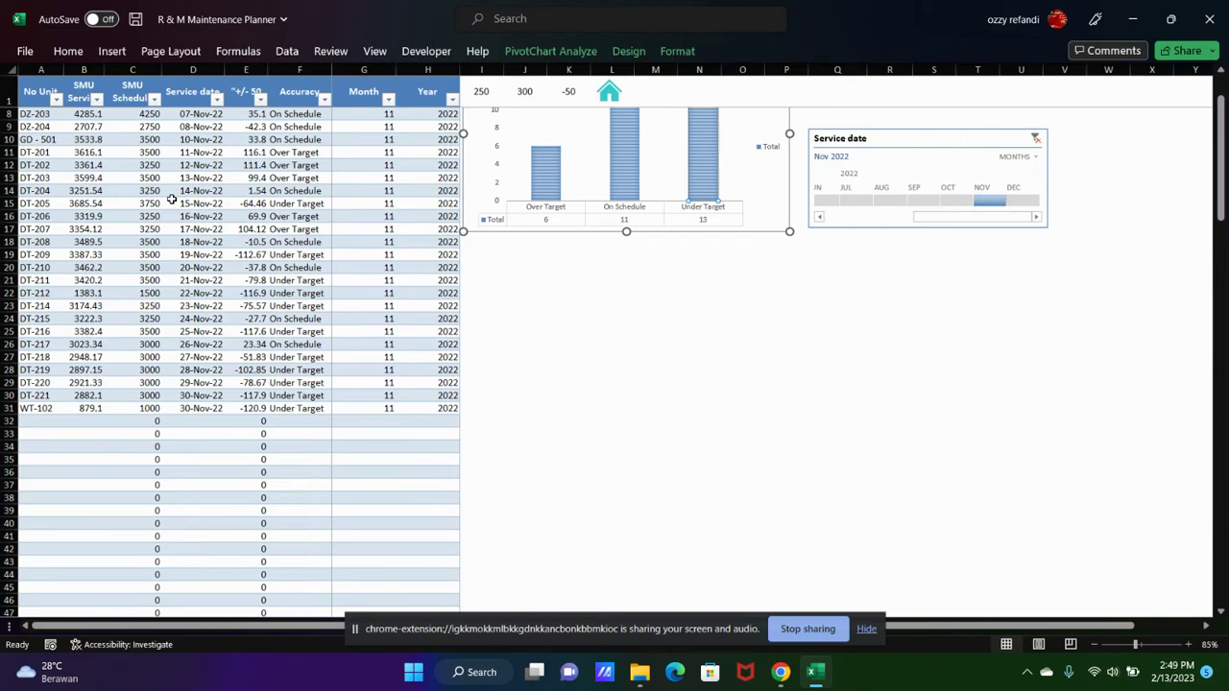
click(826, 367)
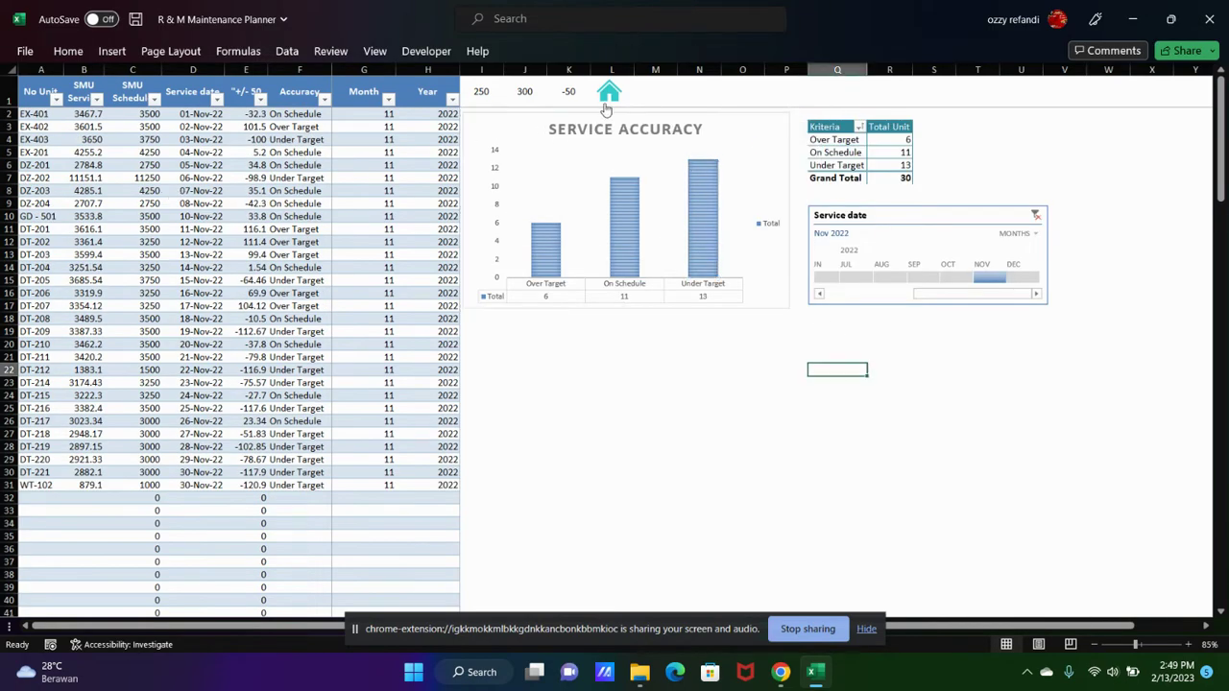
click(606, 104)
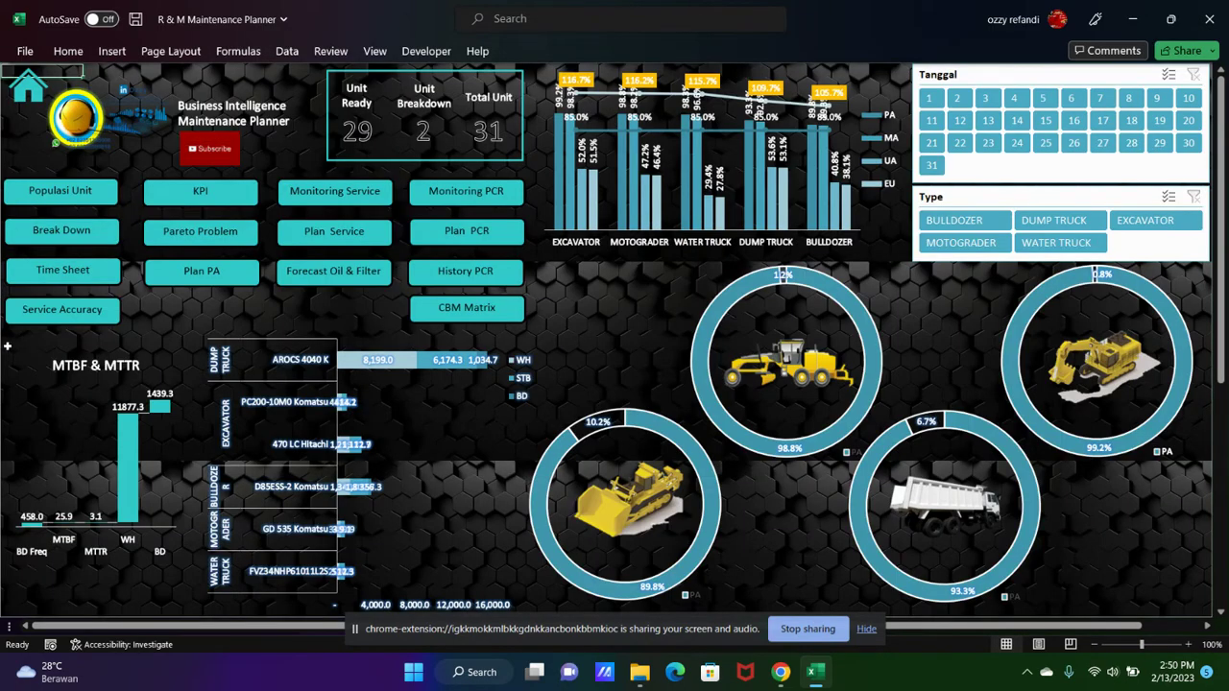
click(183, 196)
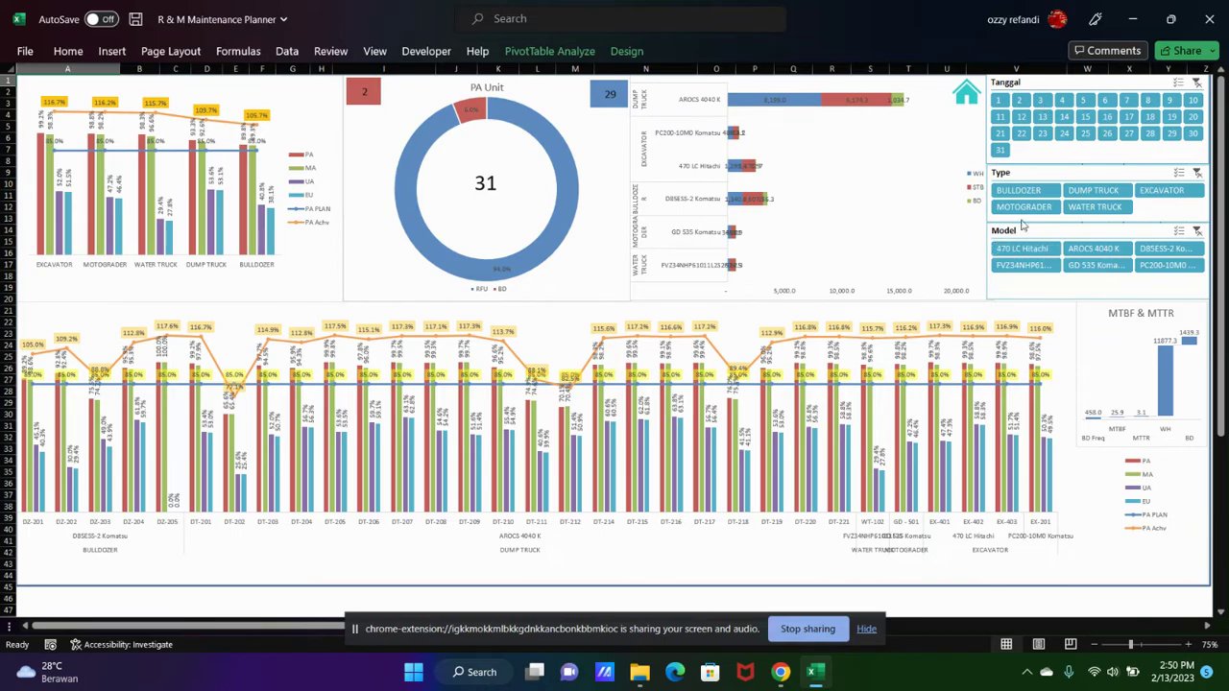
click(1112, 192)
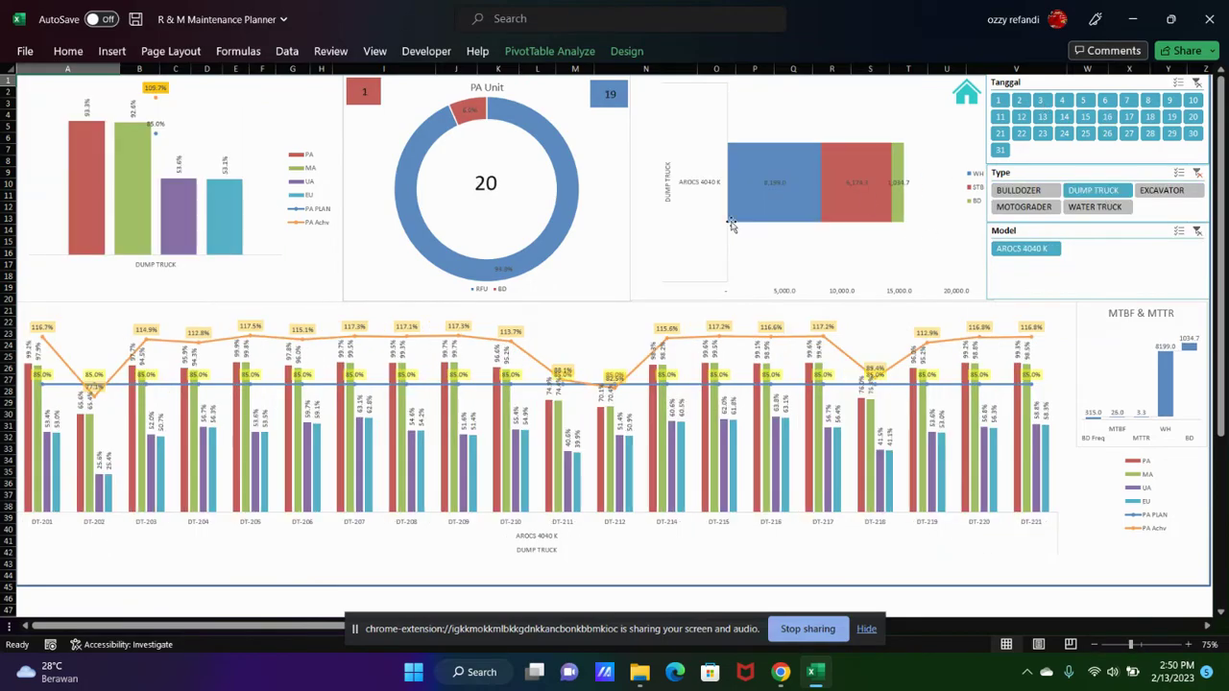
click(1162, 190)
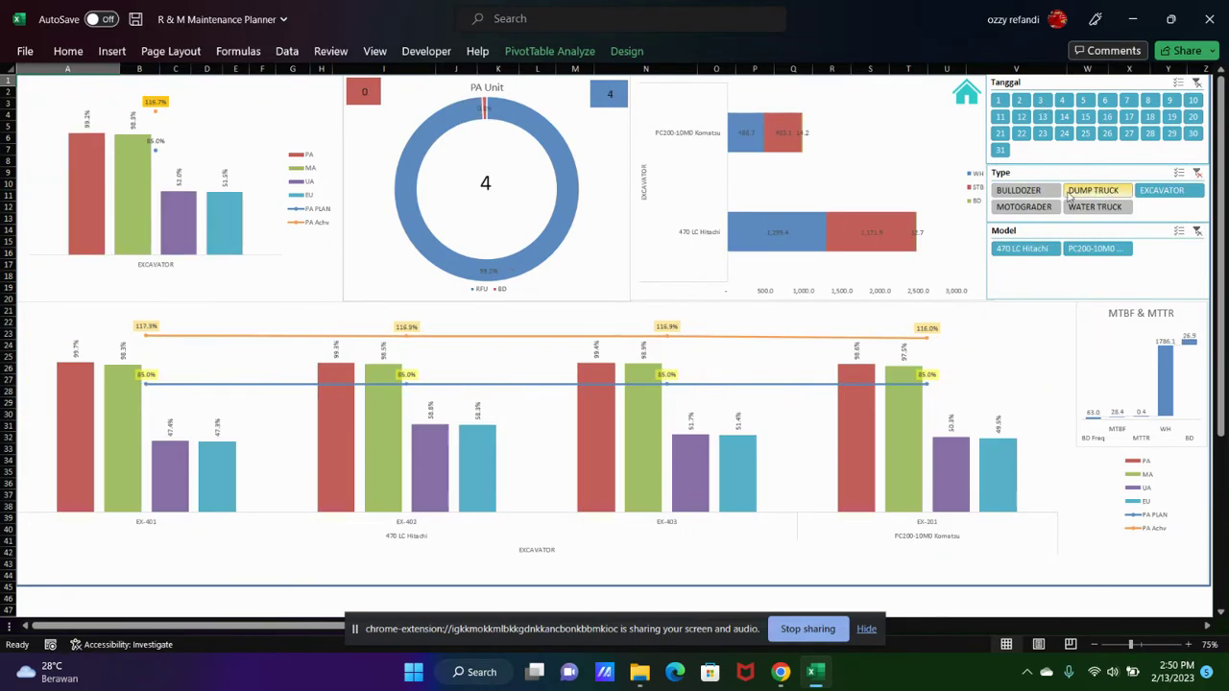
click(1015, 191)
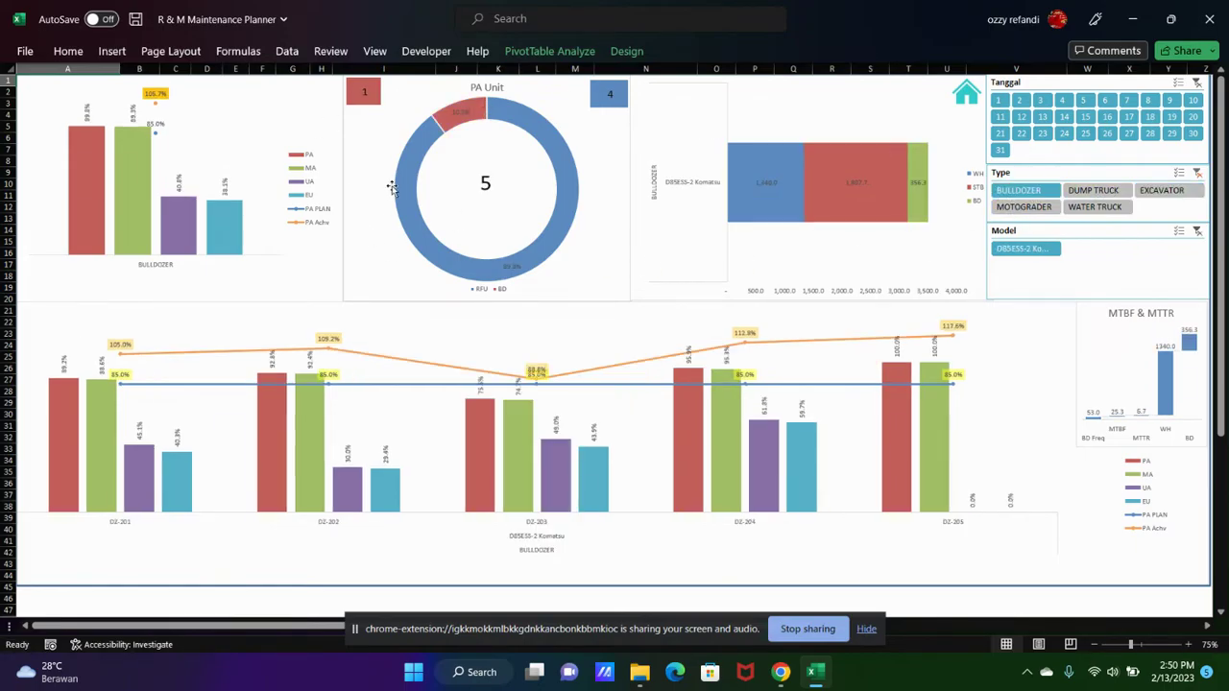
click(1024, 208)
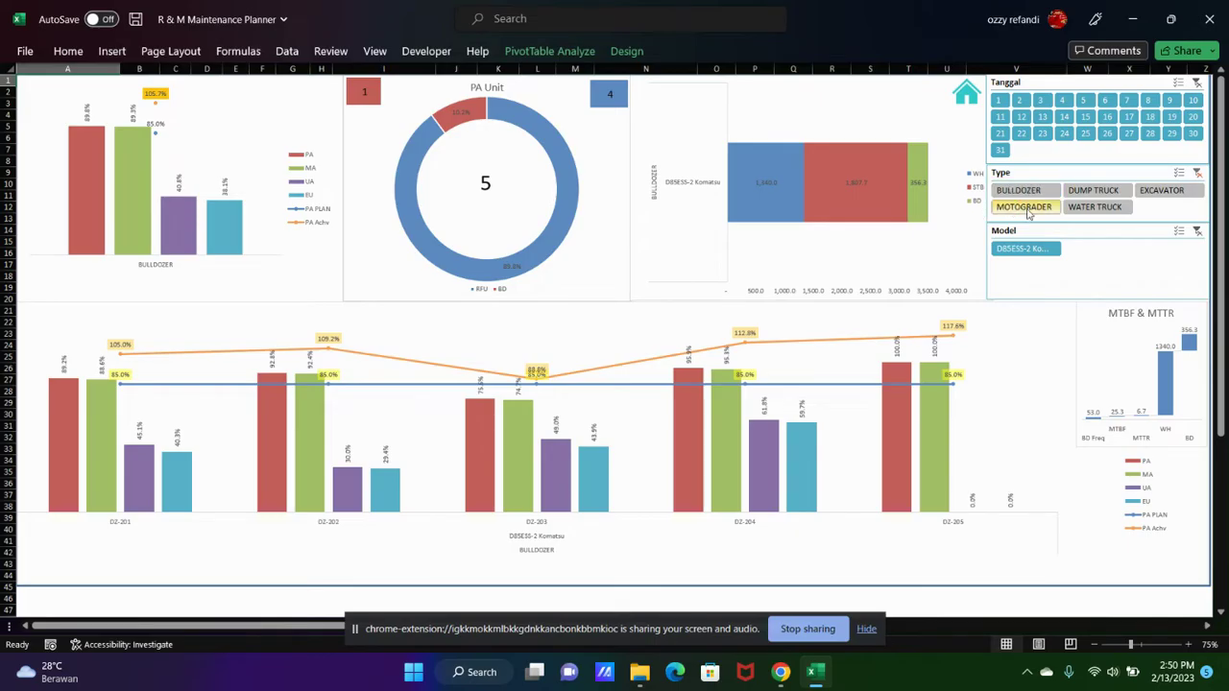
click(1078, 208)
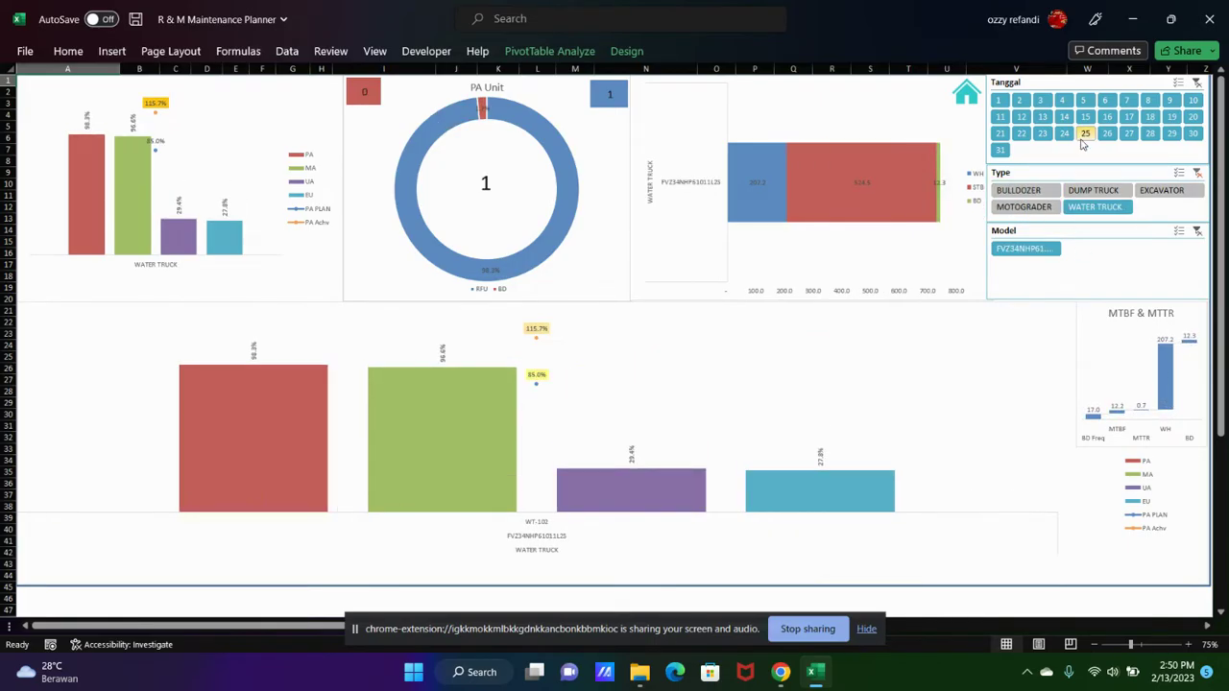
click(1085, 117)
click(1148, 100)
click(1171, 100)
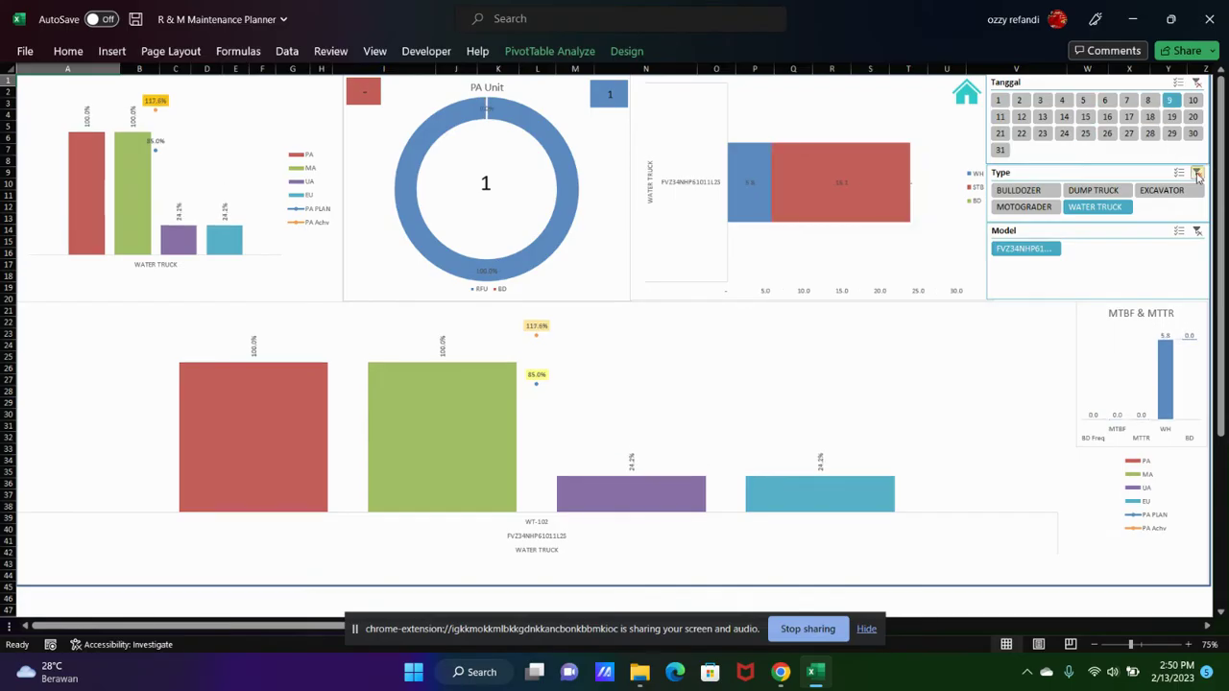
click(1197, 172)
click(1197, 83)
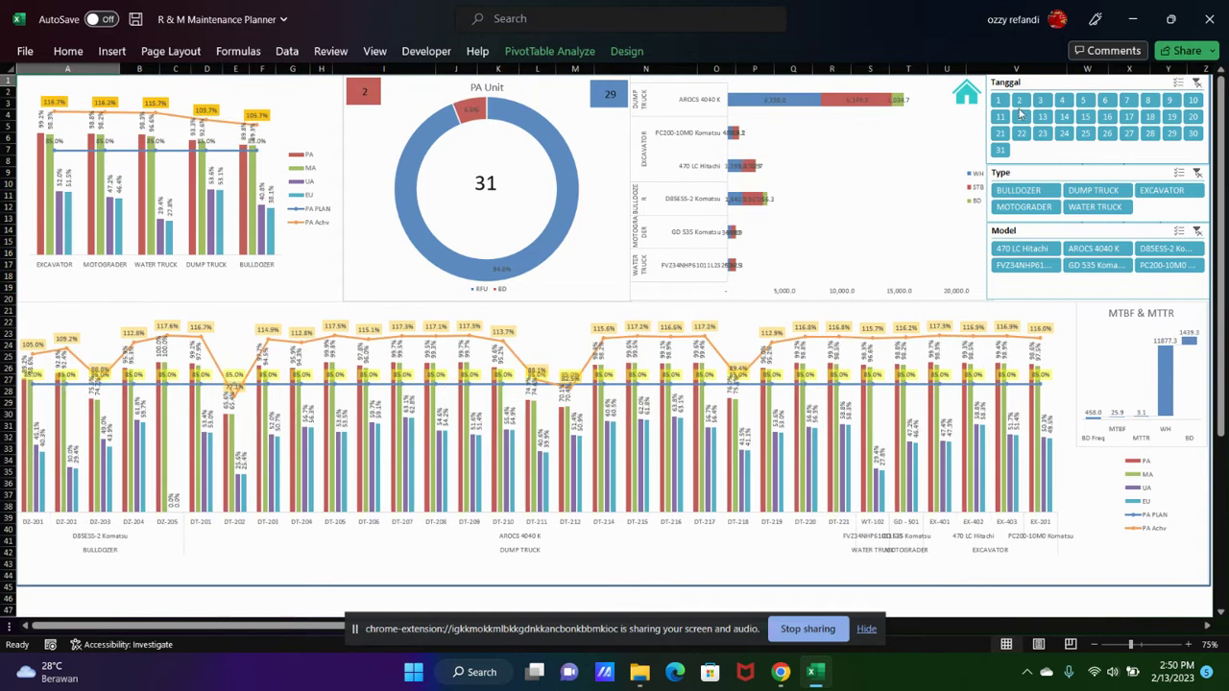
click(1021, 132)
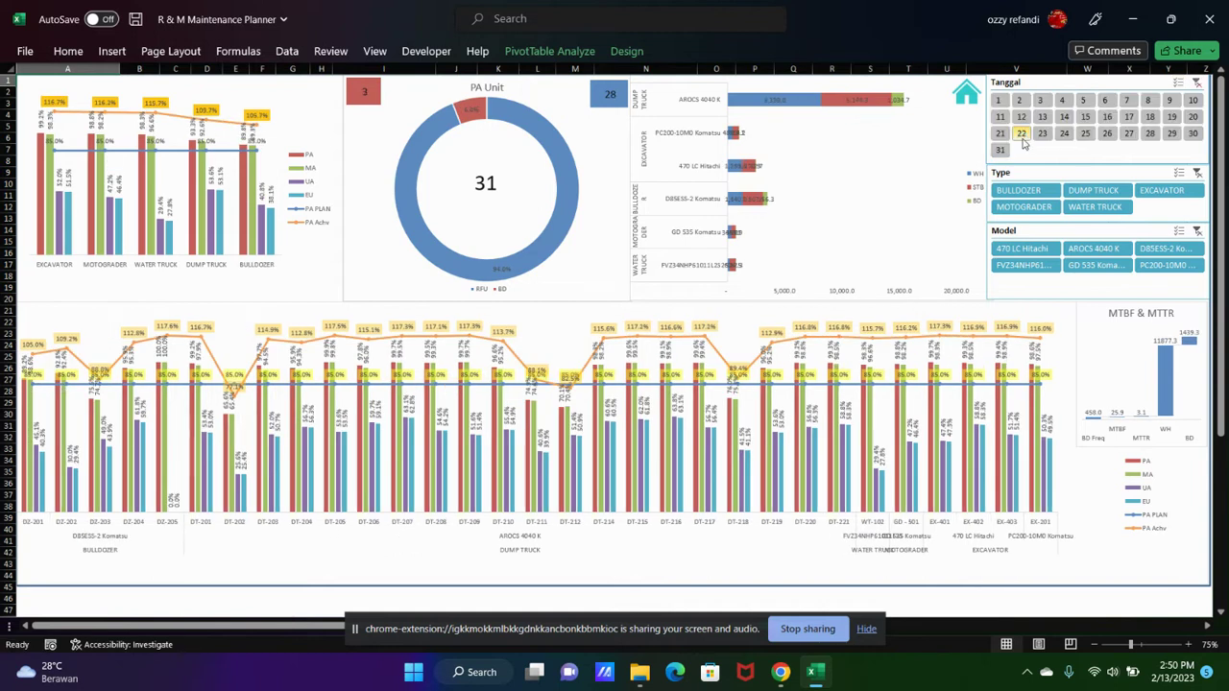
click(1198, 83)
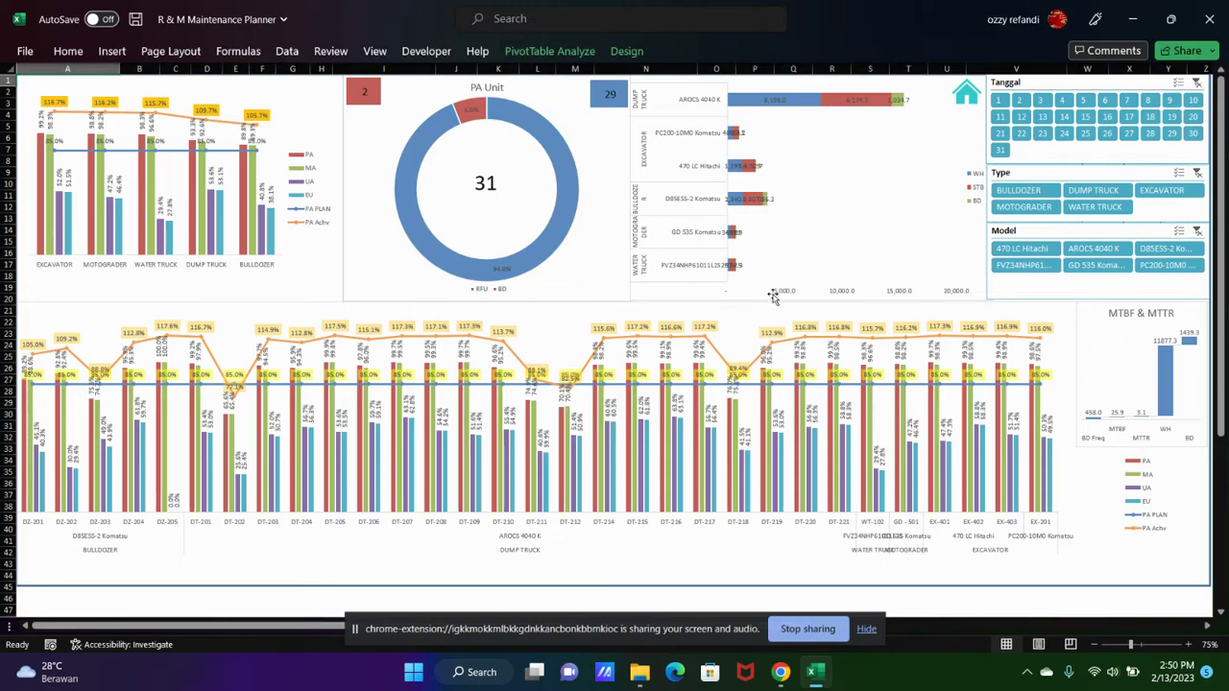
click(968, 100)
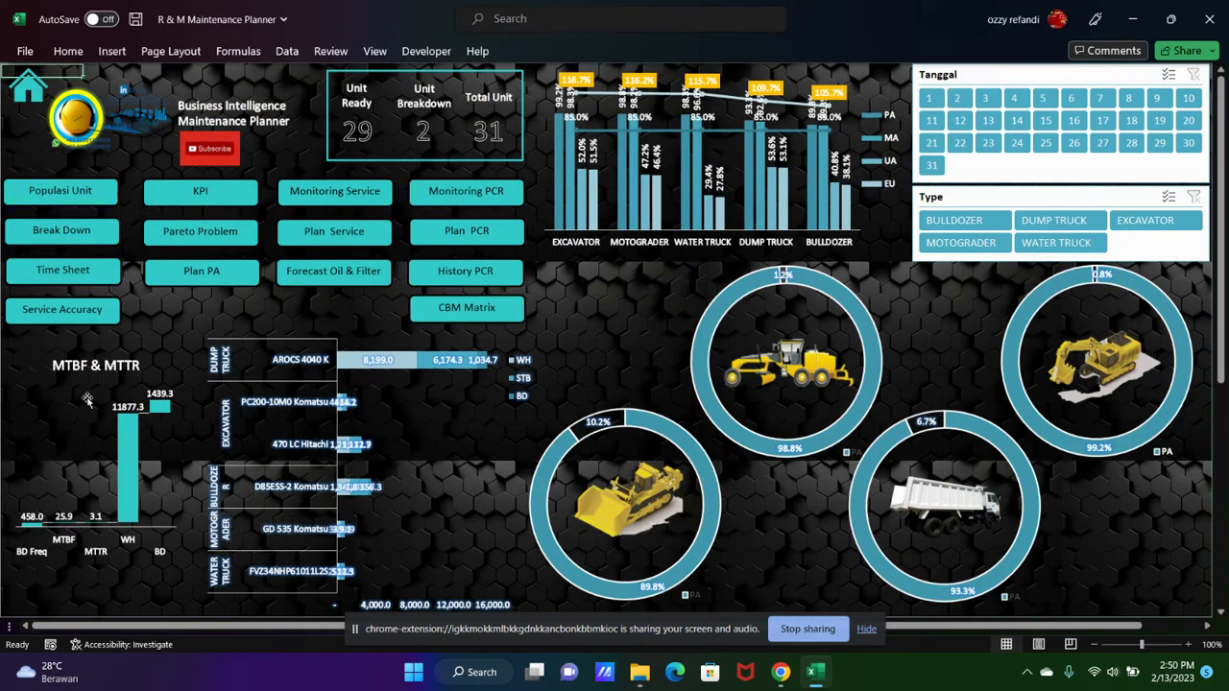
- Open the Pareto Problem report with headings turned off and the ribbon collapsed
click(212, 239)
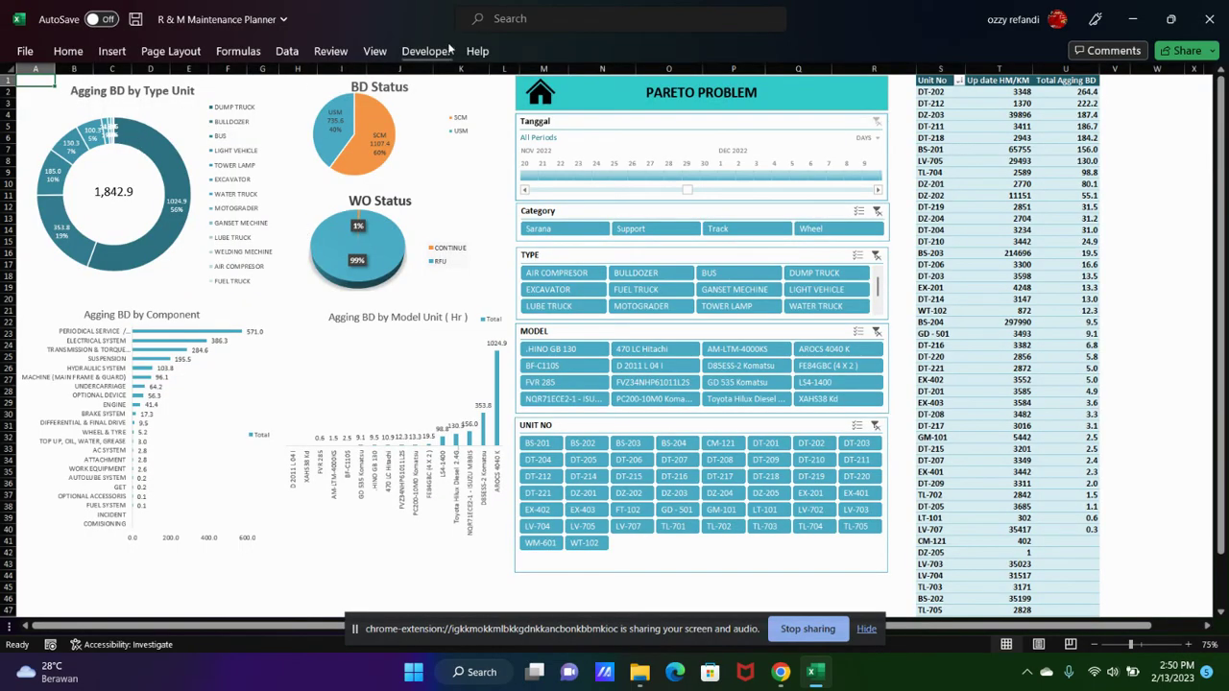
click(374, 50)
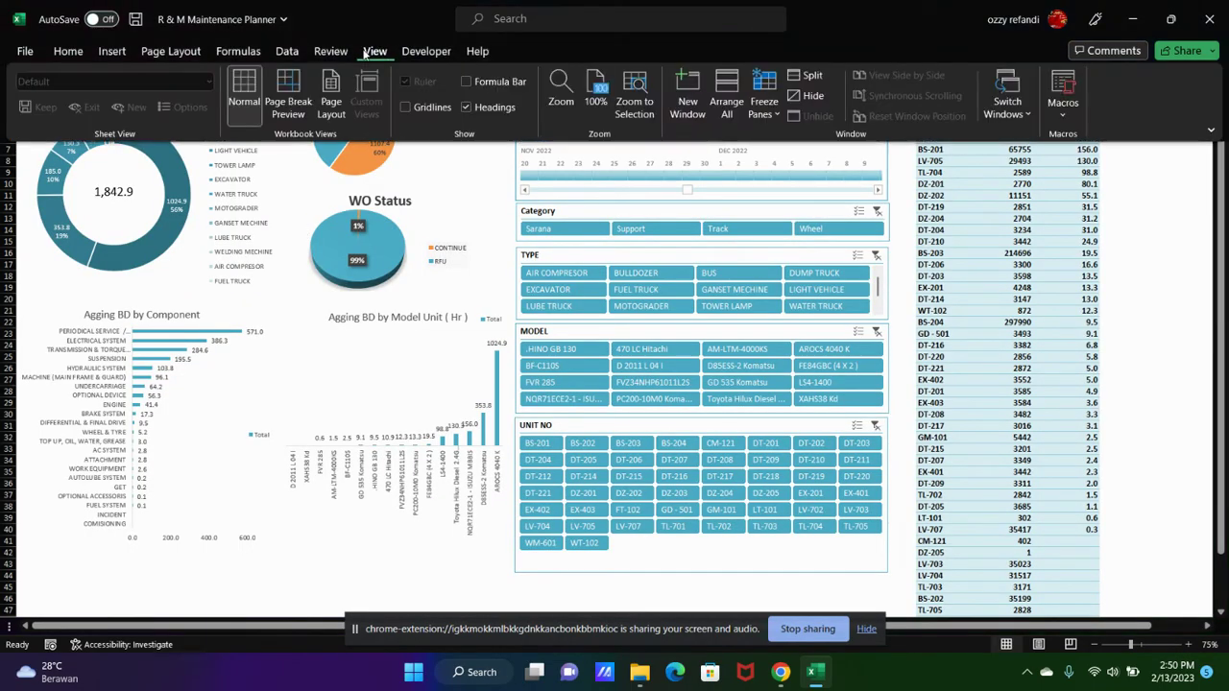
click(467, 108)
key(ctrl+F1)
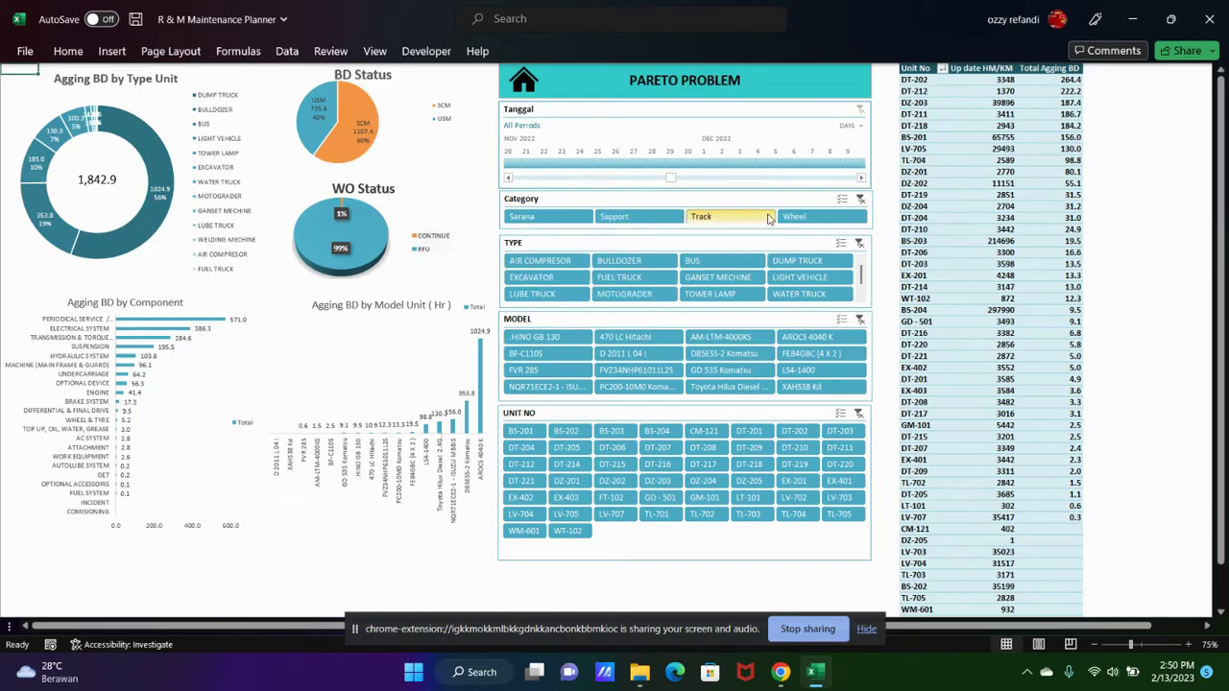
click(708, 219)
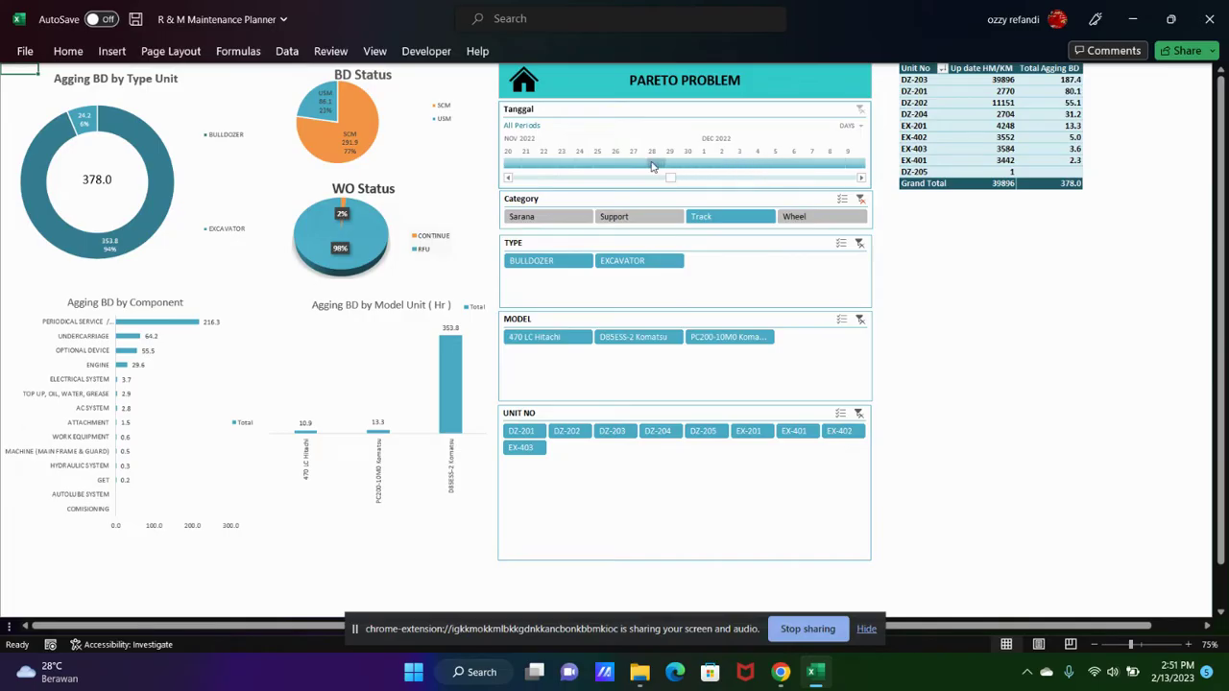
click(550, 165)
drag(551, 166, 589, 166)
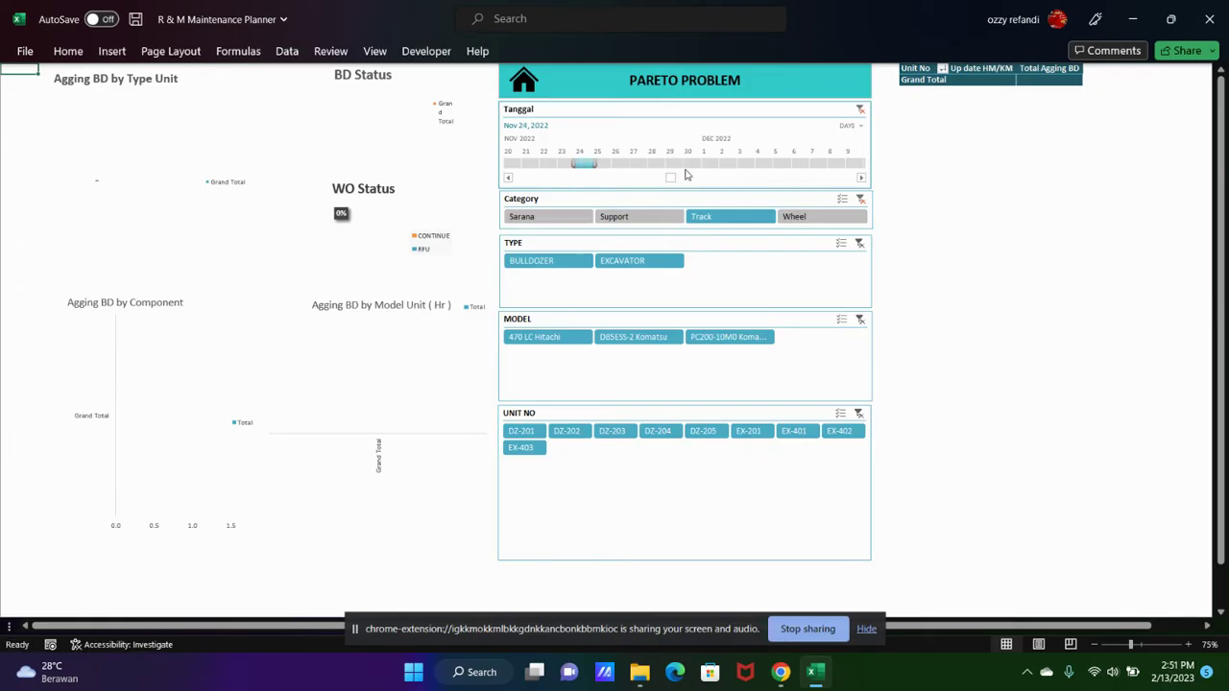
drag(670, 179, 663, 178)
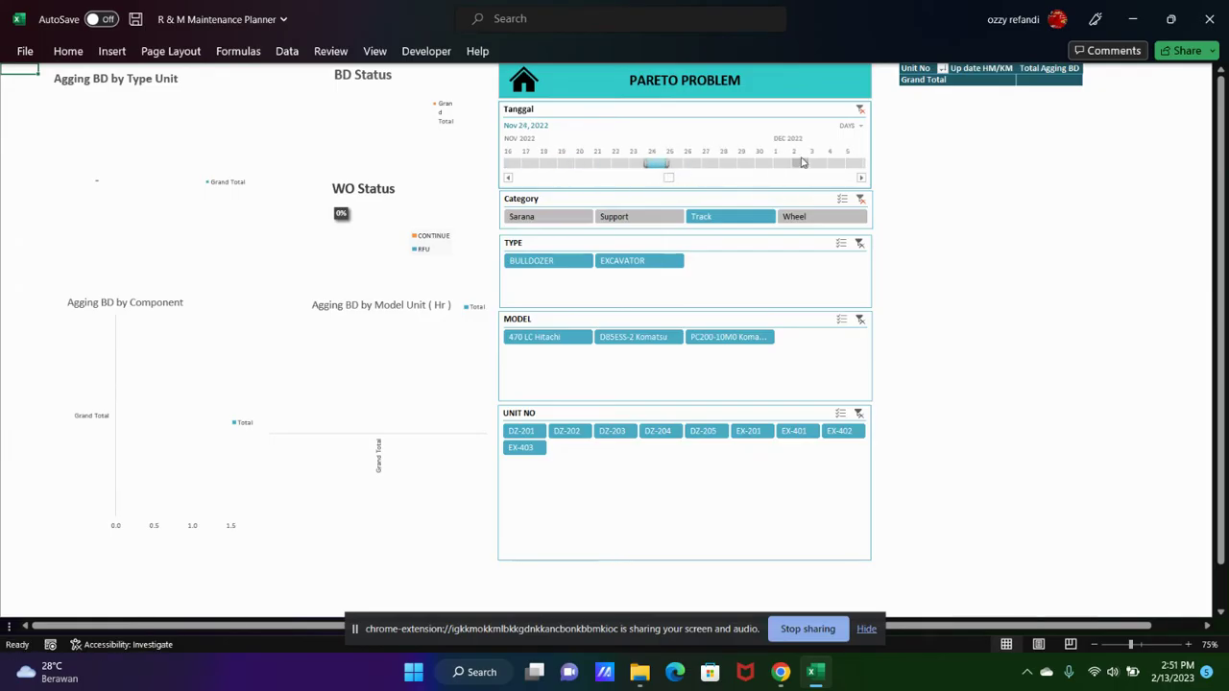
click(861, 111)
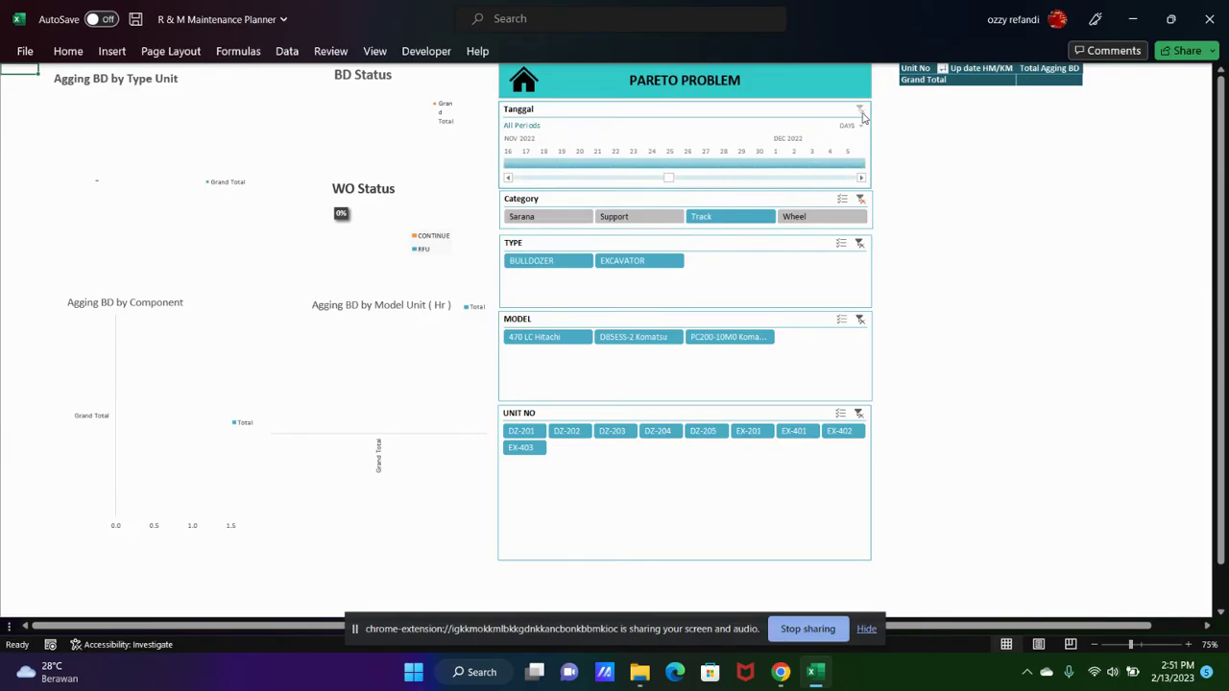
click(669, 176)
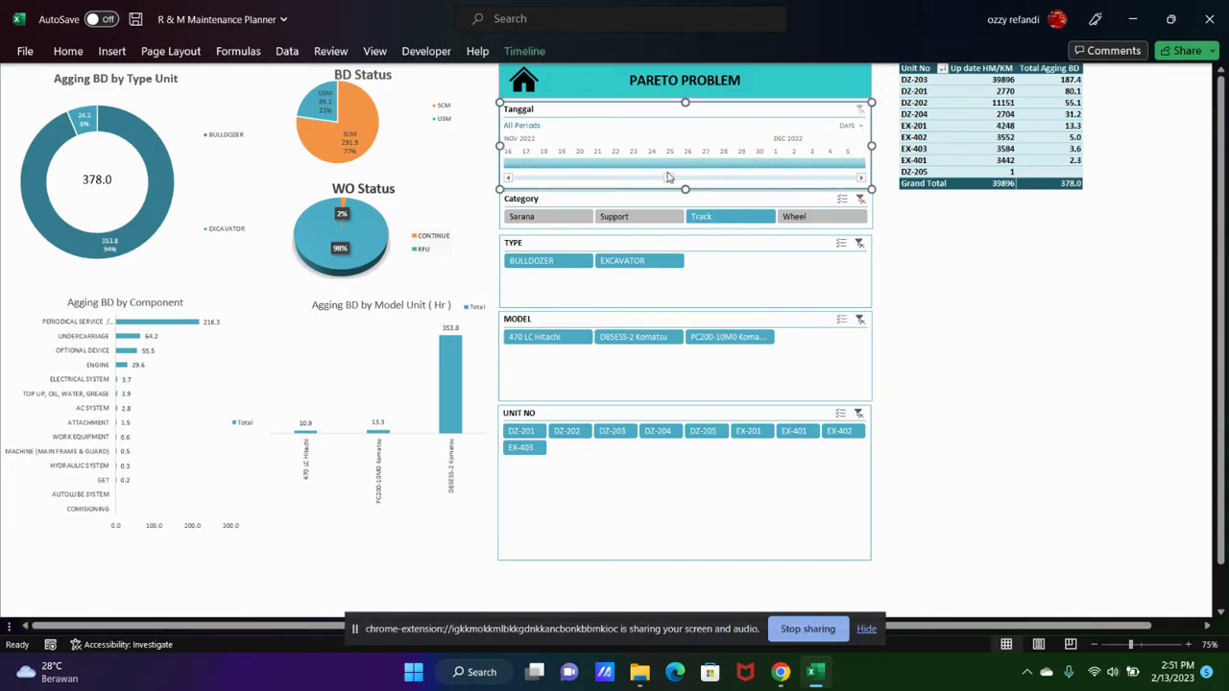
click(860, 200)
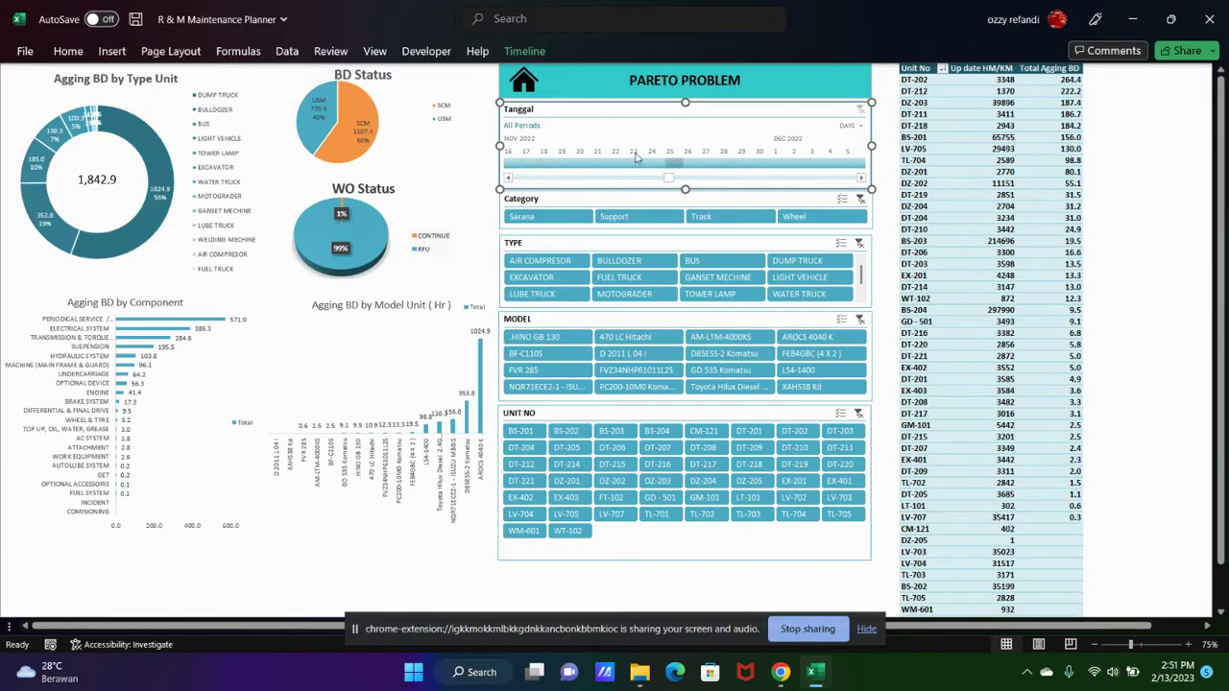
click(488, 128)
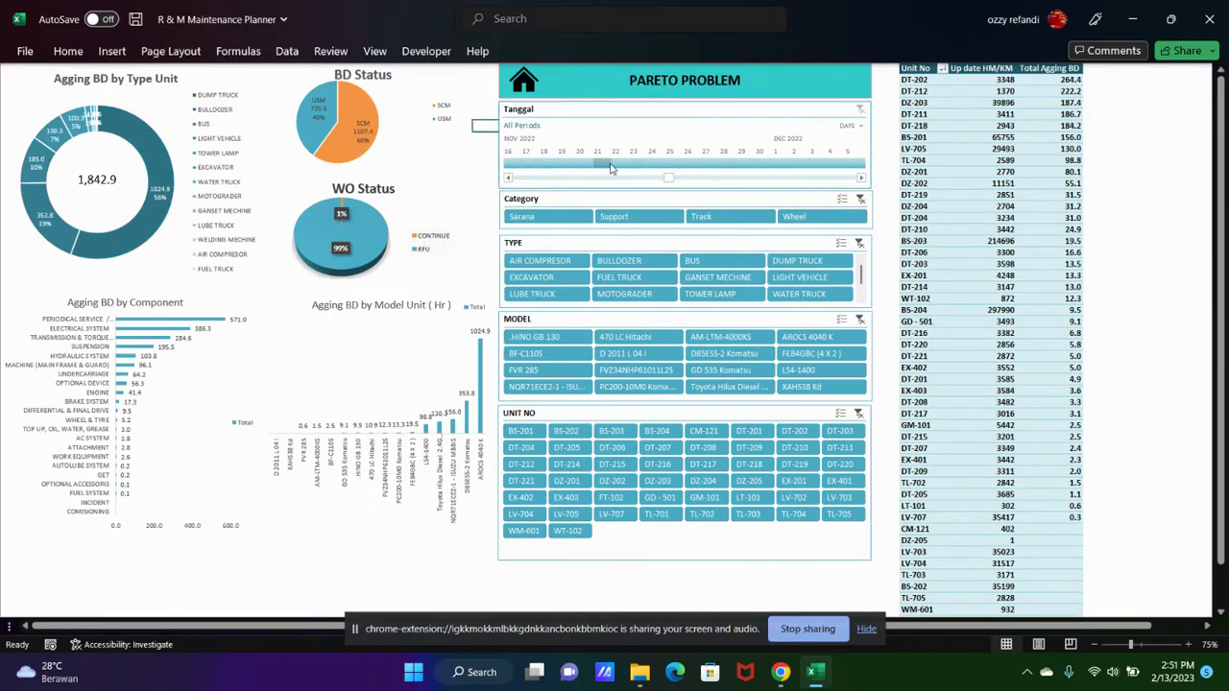
drag(668, 181, 648, 180)
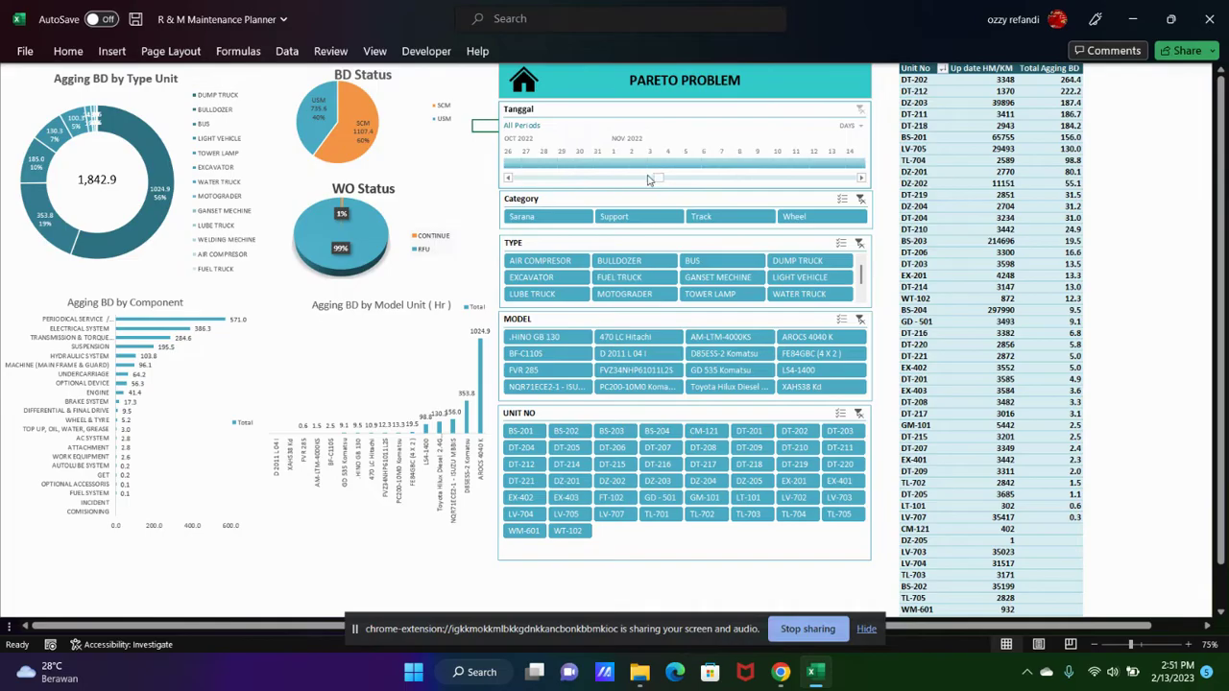
click(634, 166)
drag(636, 165, 728, 164)
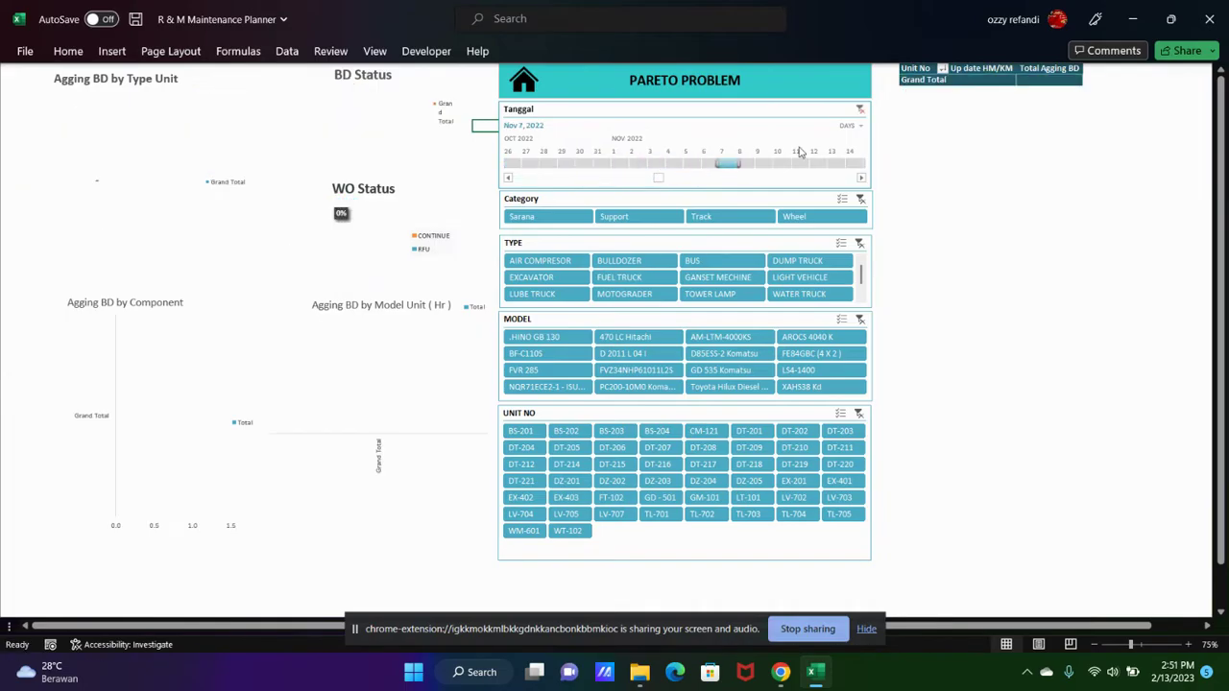
click(860, 111)
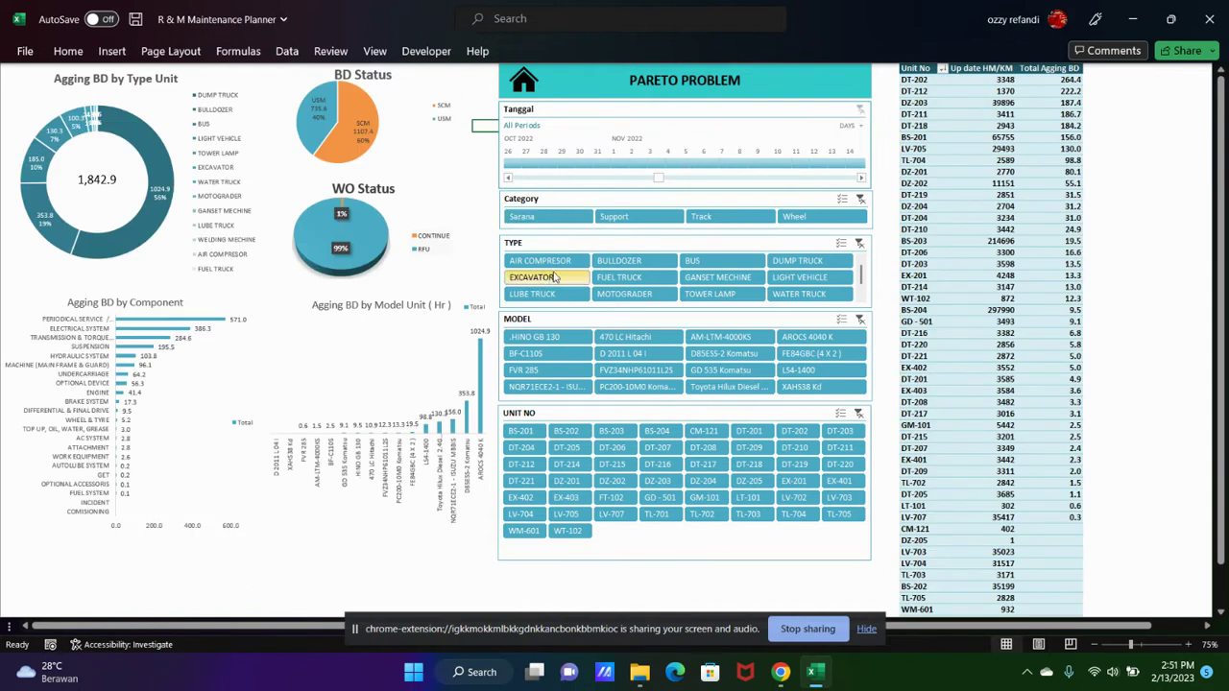
click(862, 179)
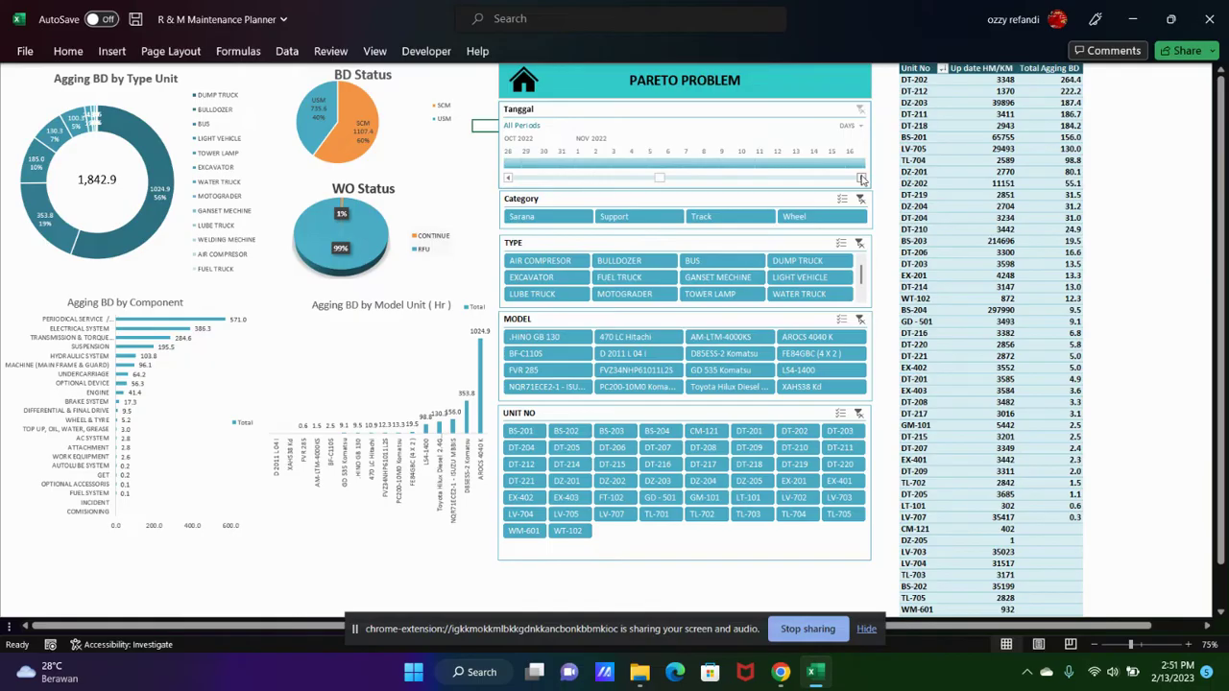
mouse_move(781, 672)
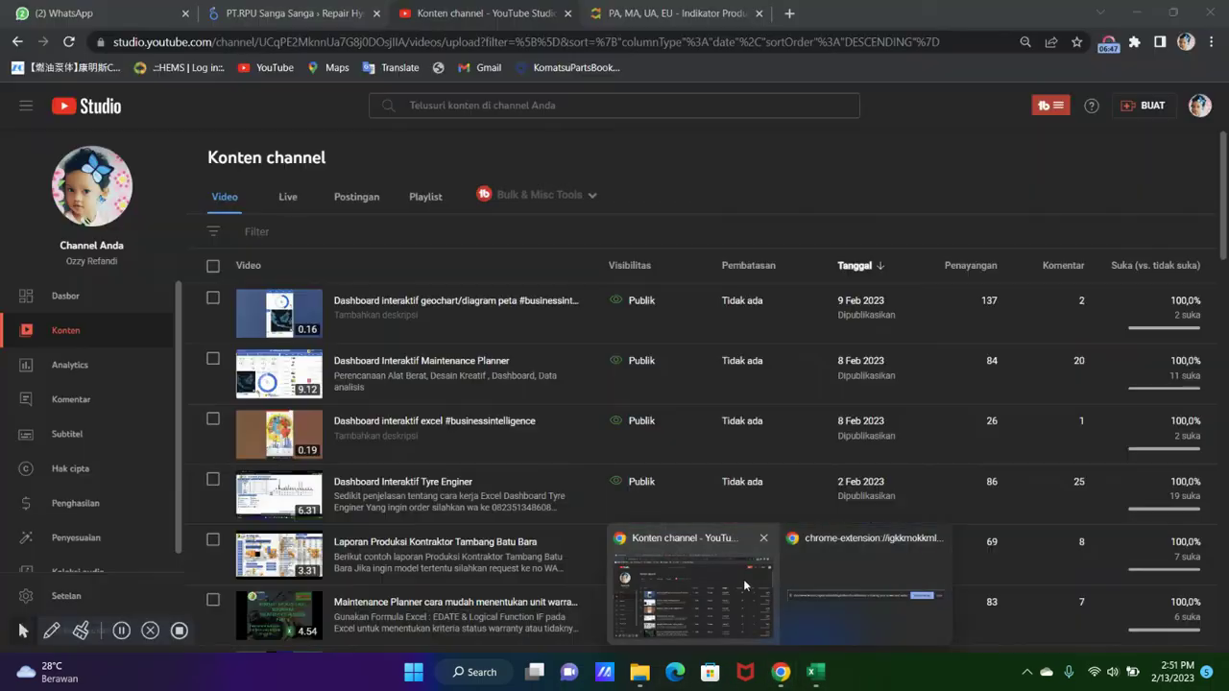
click(743, 579)
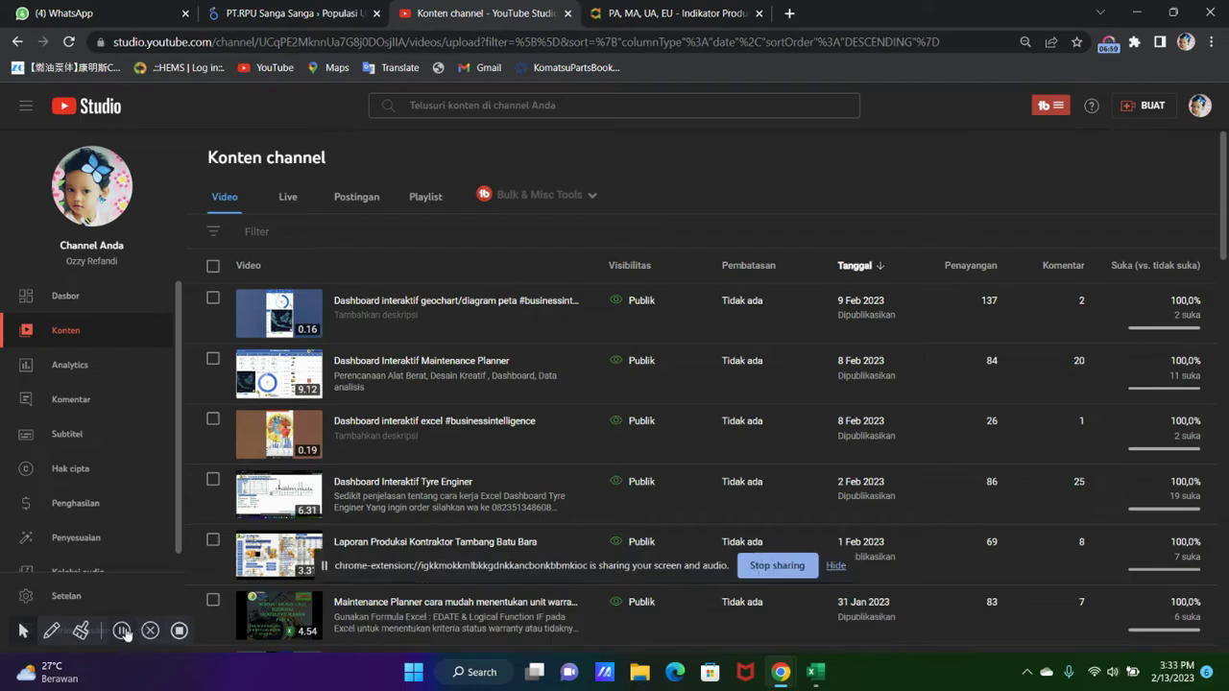
key(alt+Tab)
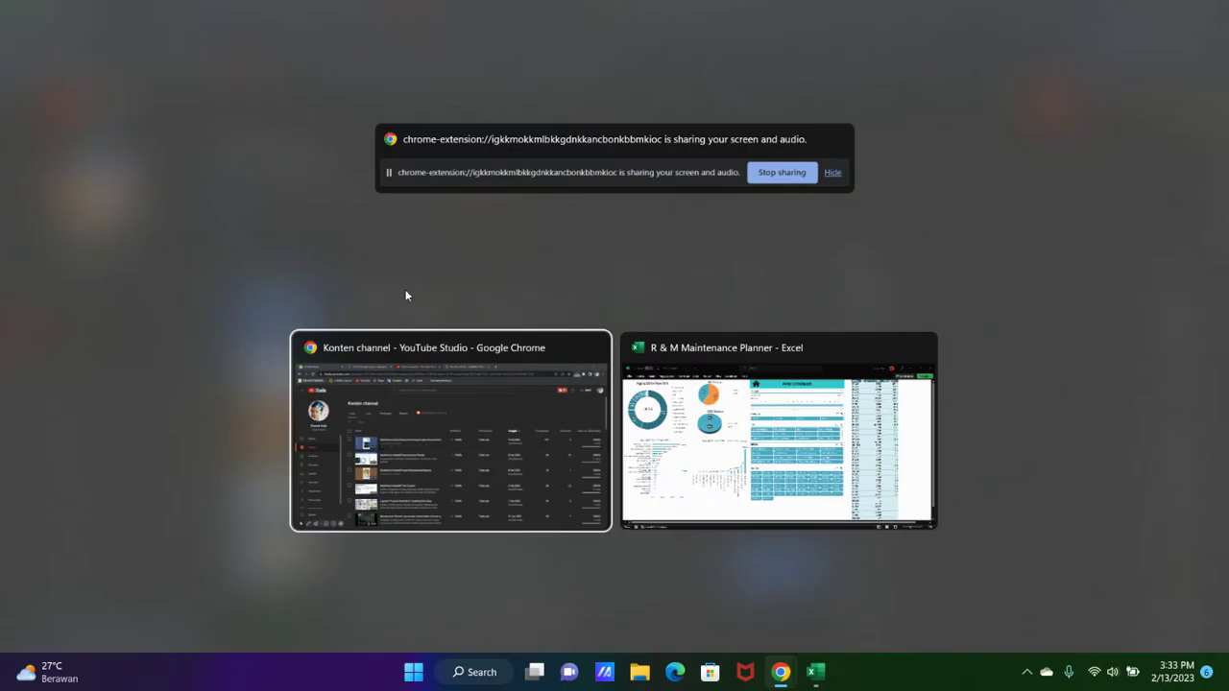
key(alt+Tab)
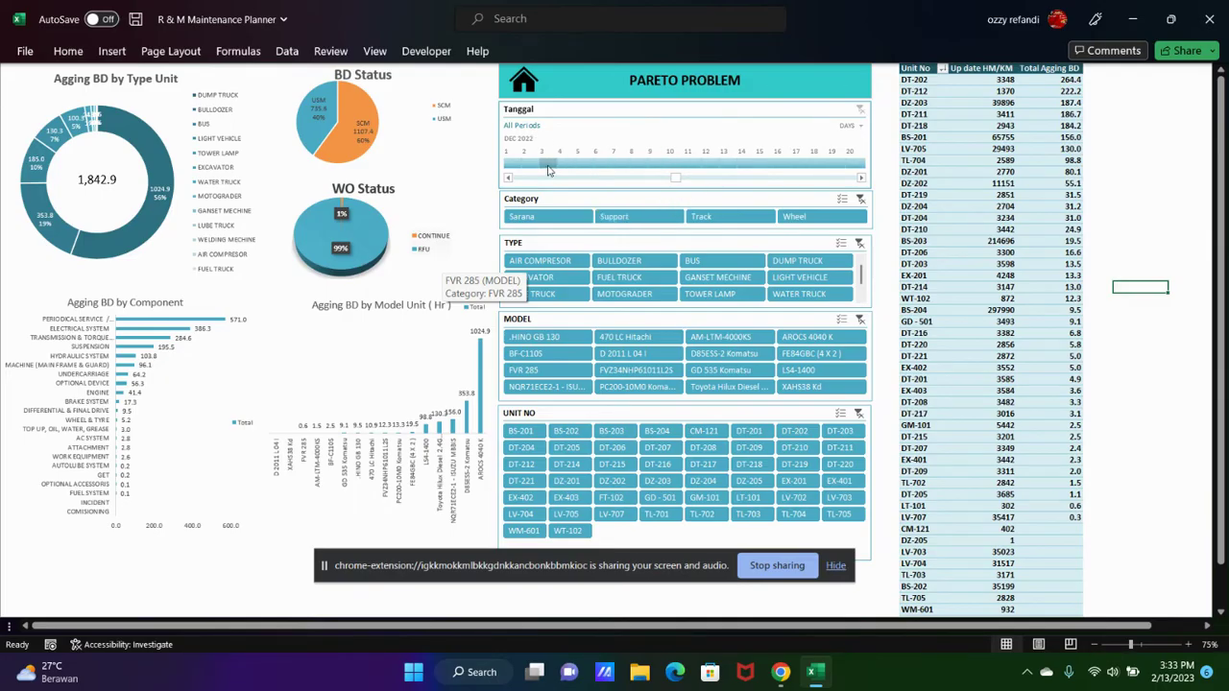
click(551, 165)
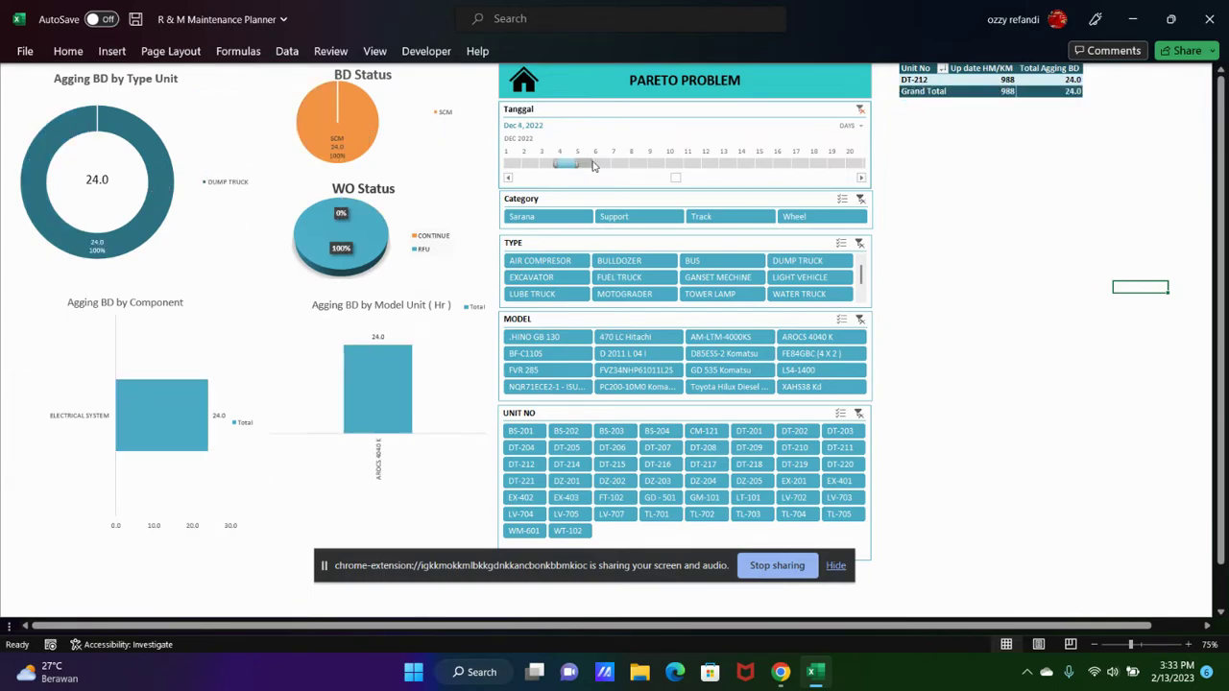
click(593, 165)
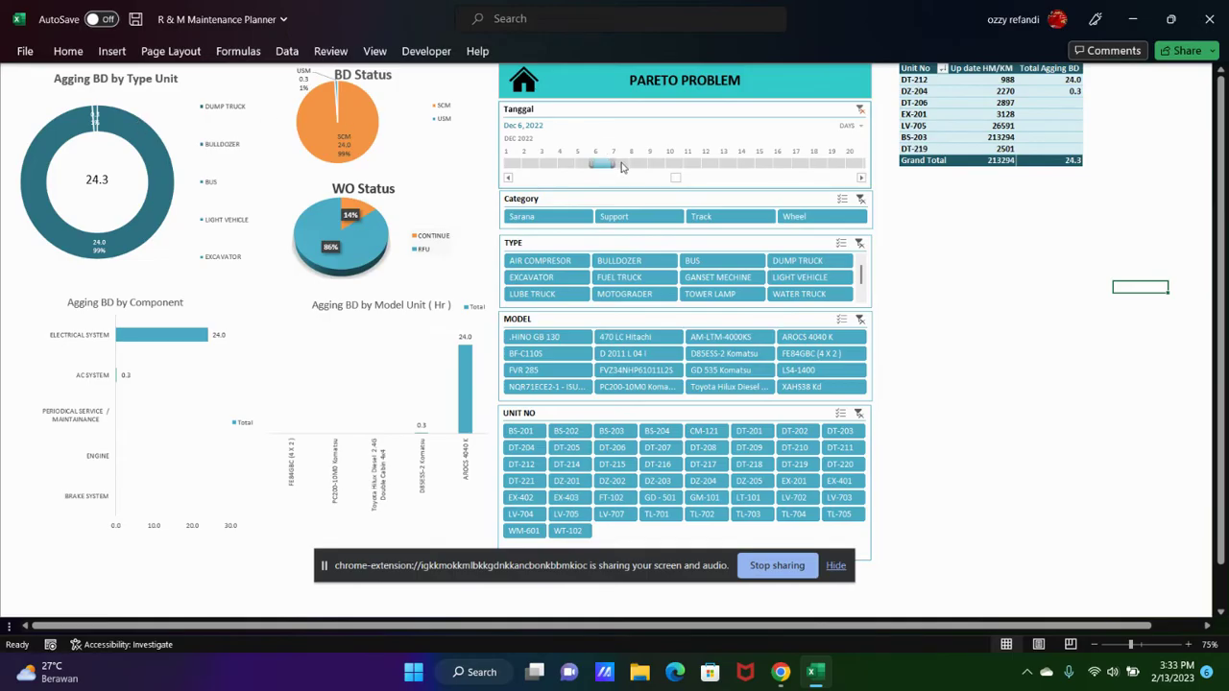
click(621, 165)
click(641, 166)
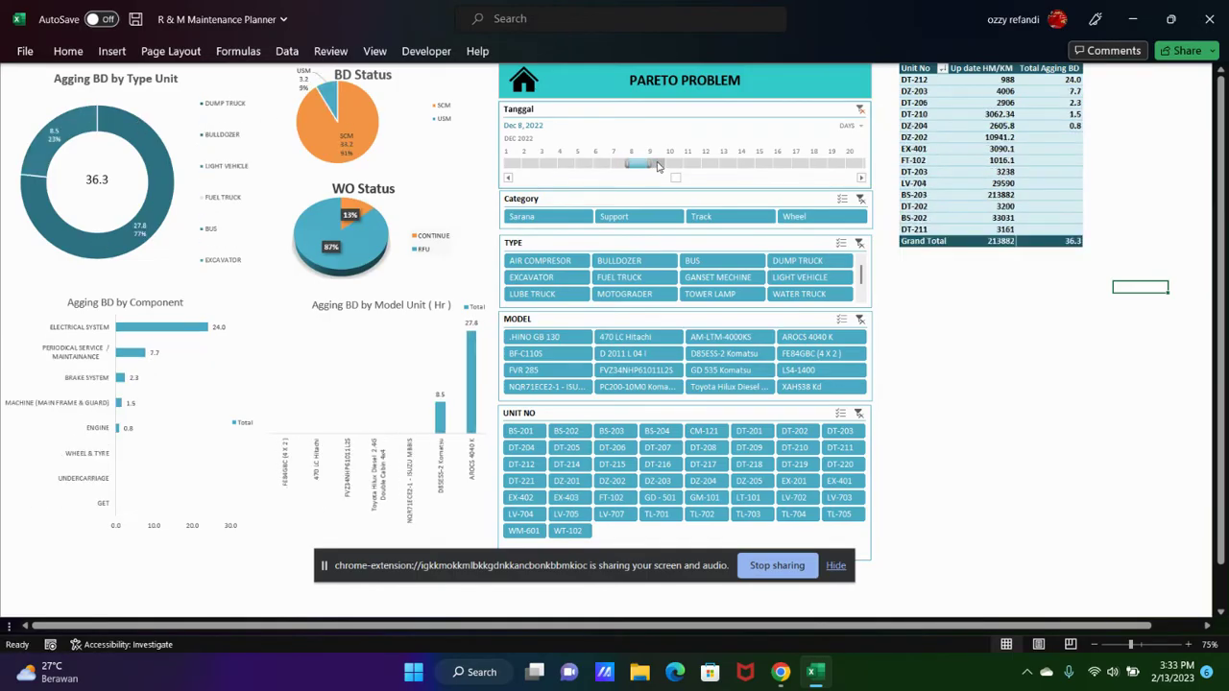
click(659, 165)
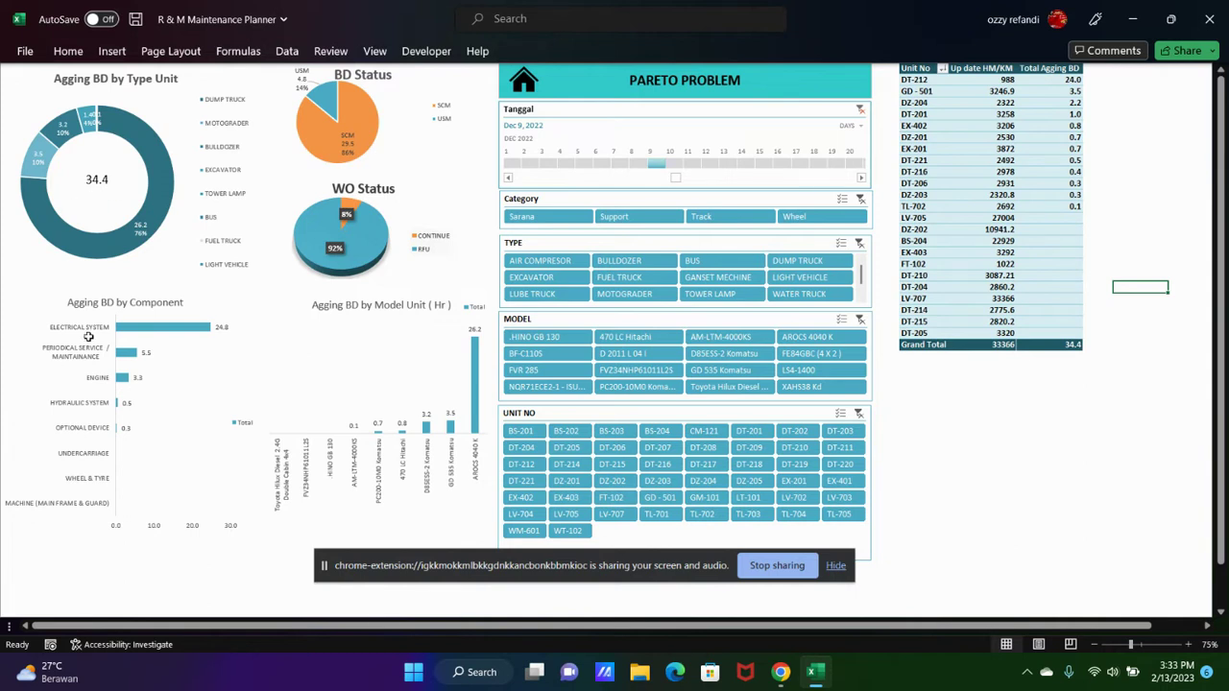
click(677, 165)
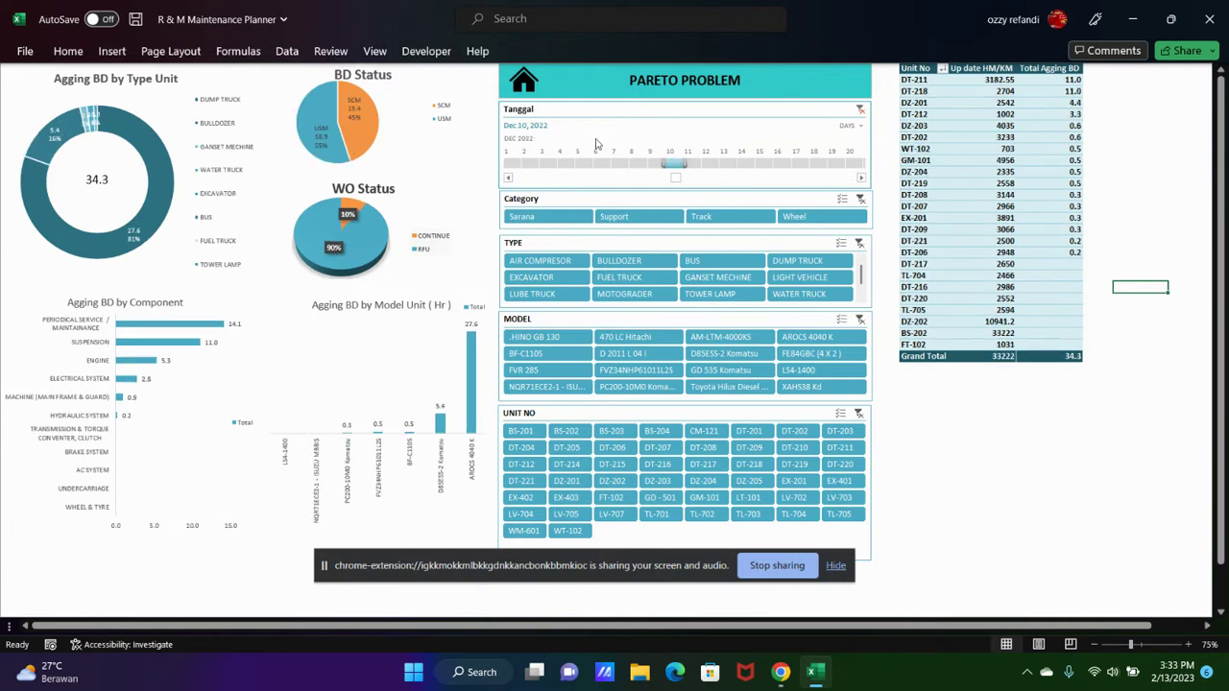
click(694, 165)
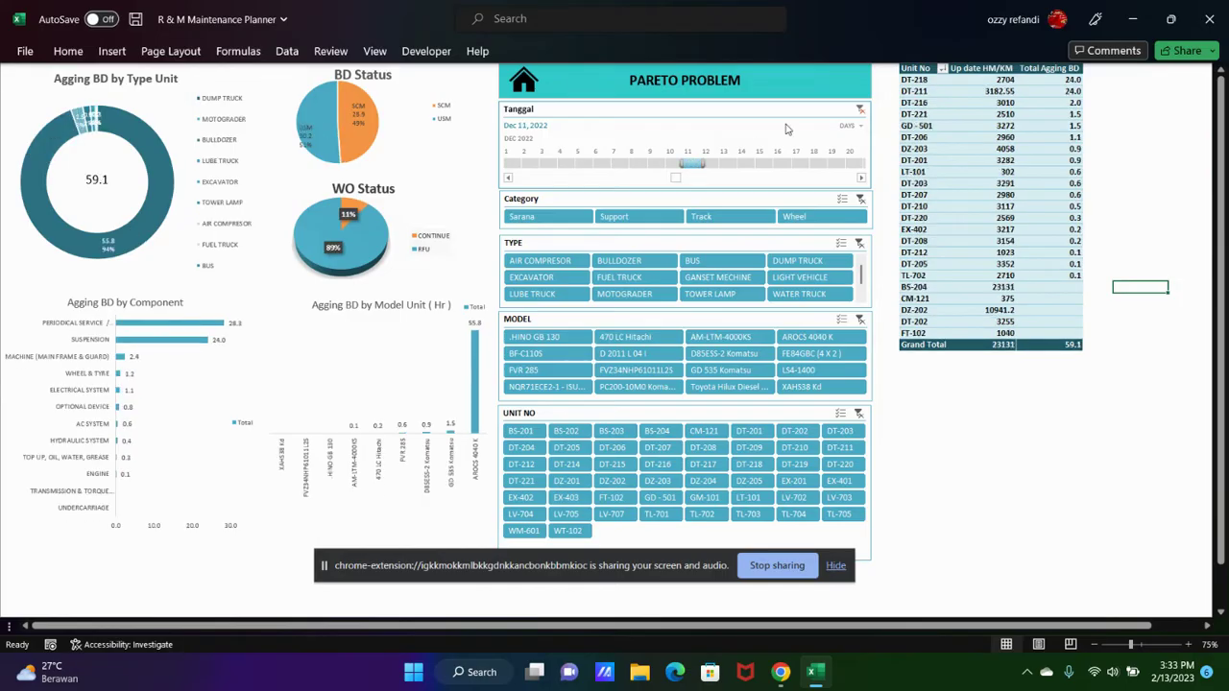
click(622, 263)
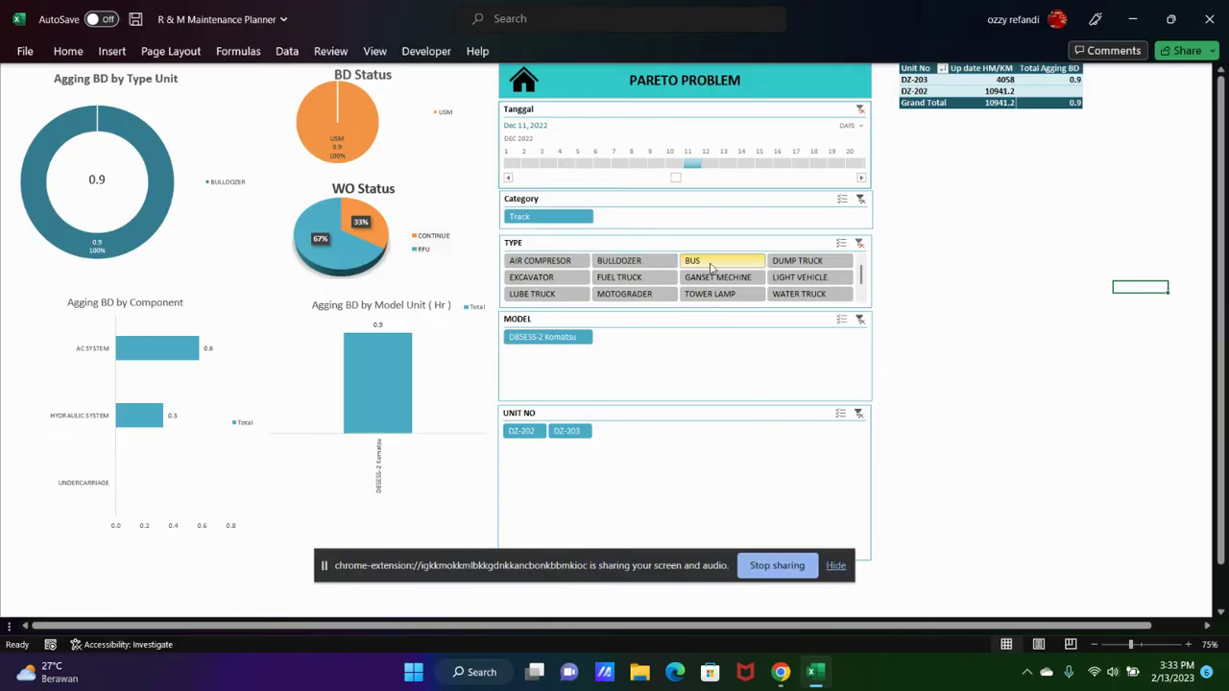
click(711, 264)
click(720, 278)
click(639, 281)
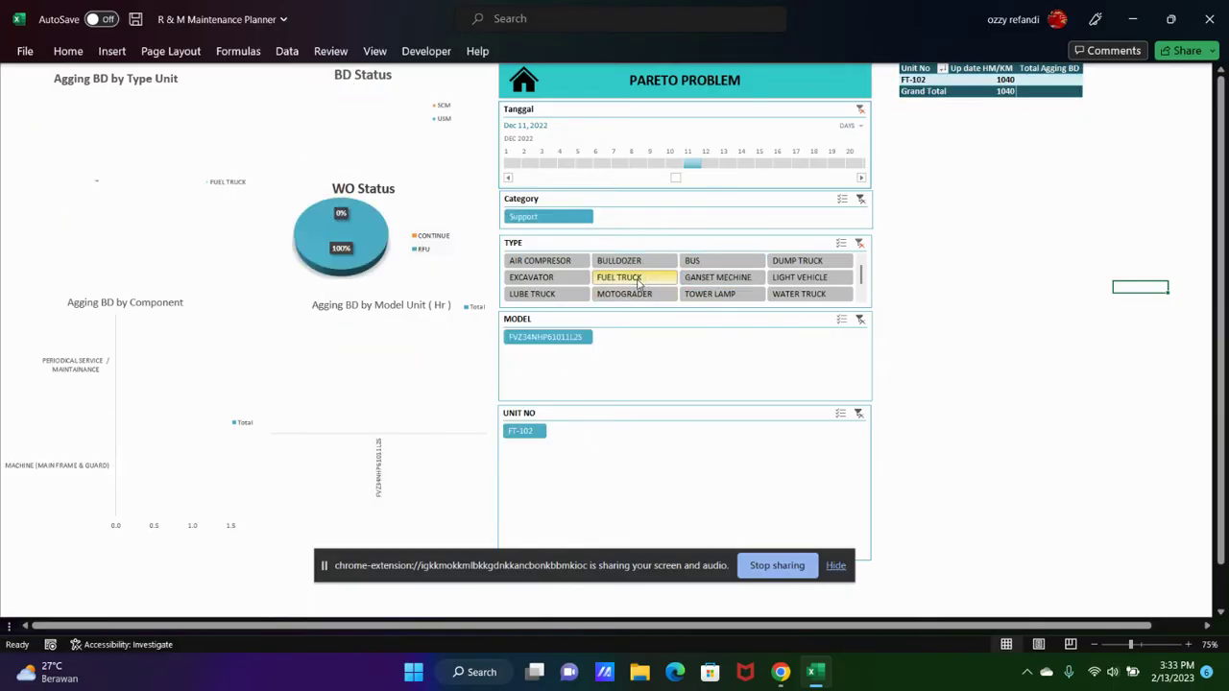
click(532, 293)
click(533, 280)
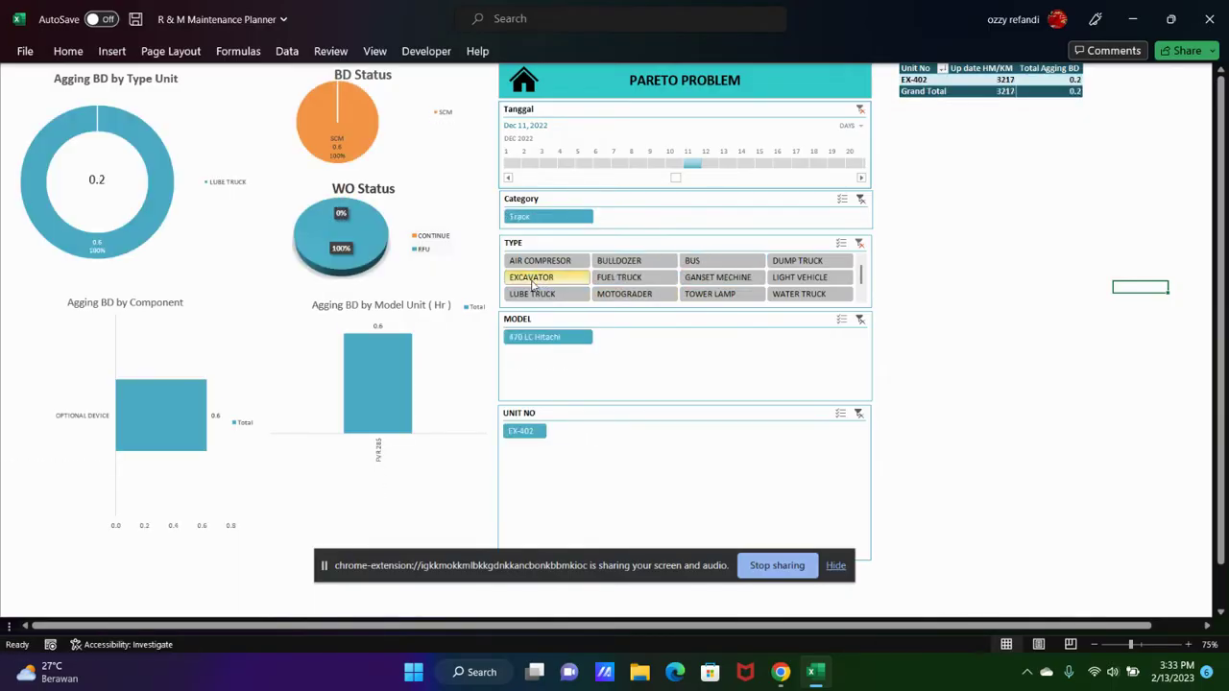
click(722, 294)
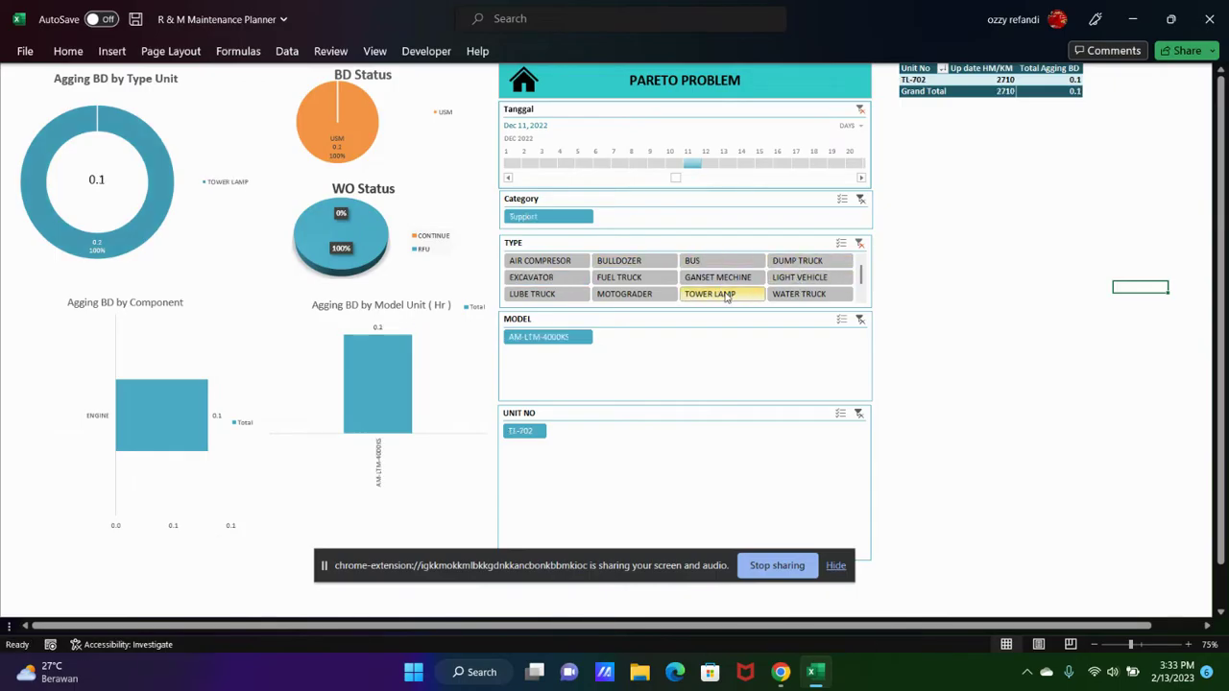
click(860, 243)
click(861, 110)
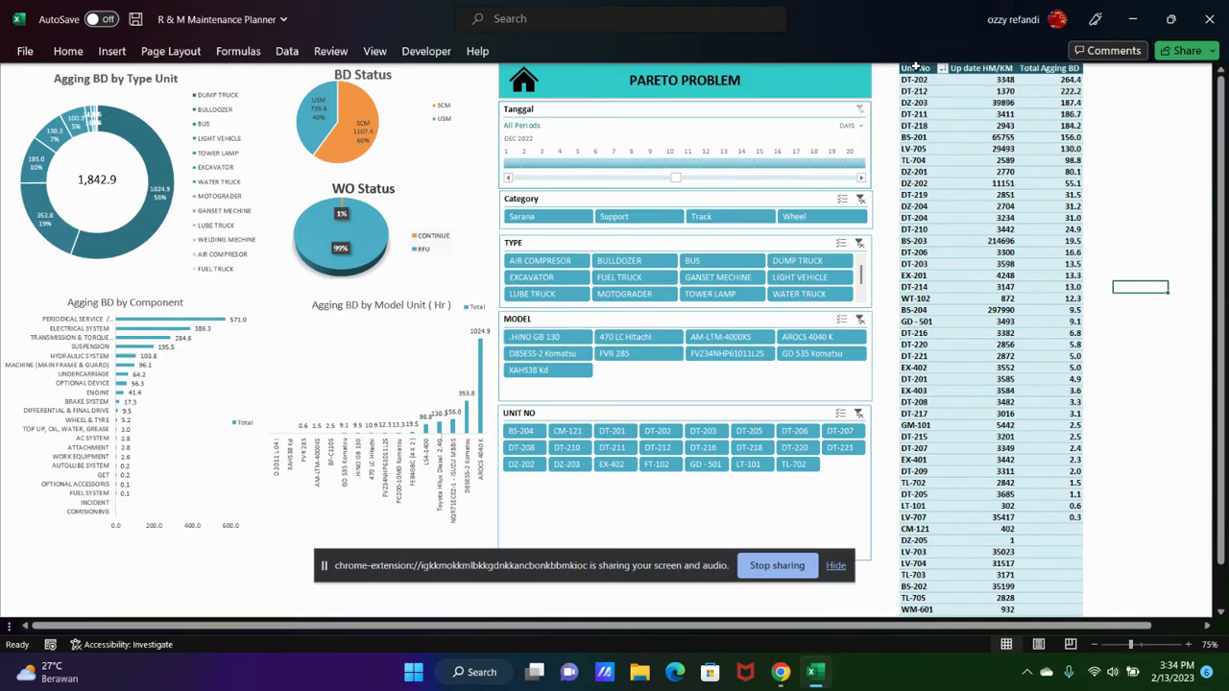
click(917, 67)
click(914, 80)
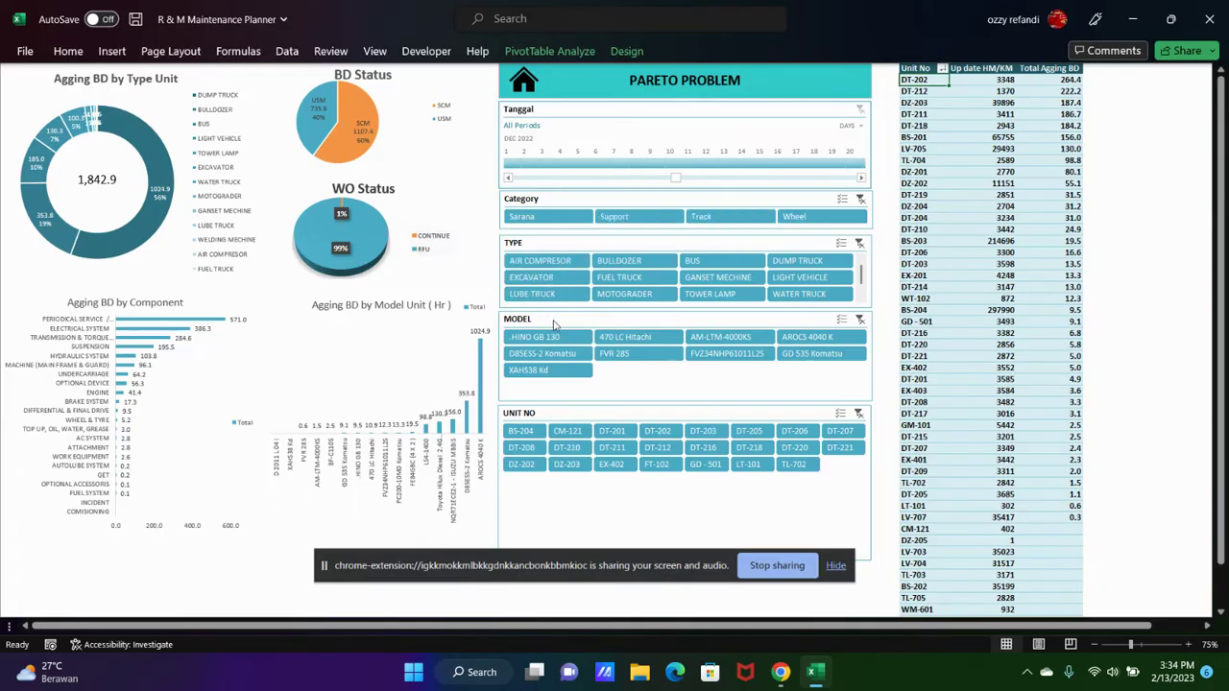
click(788, 260)
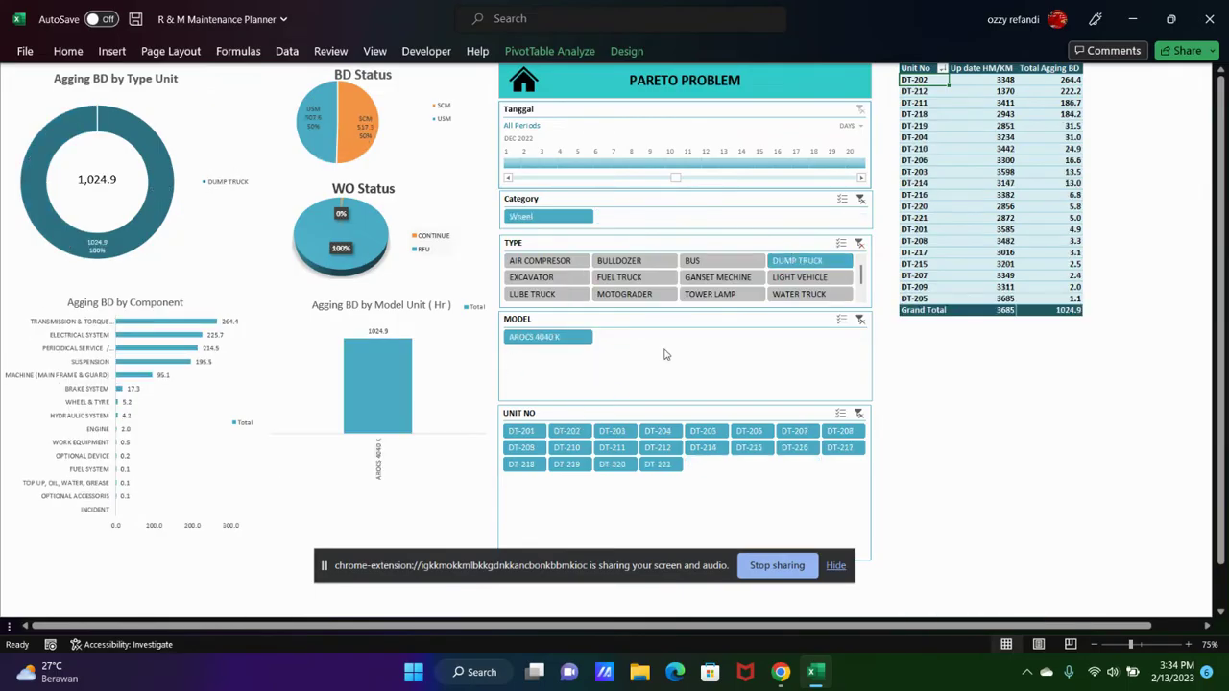
click(567, 432)
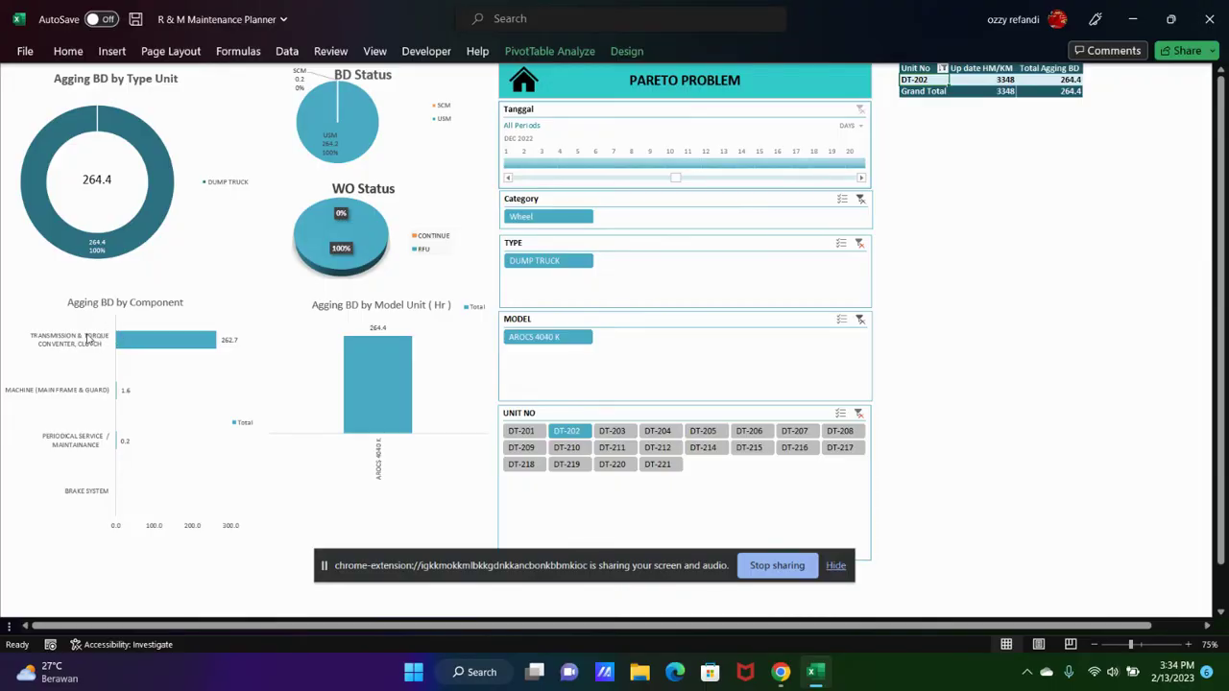
mouse_move(153, 341)
click(858, 413)
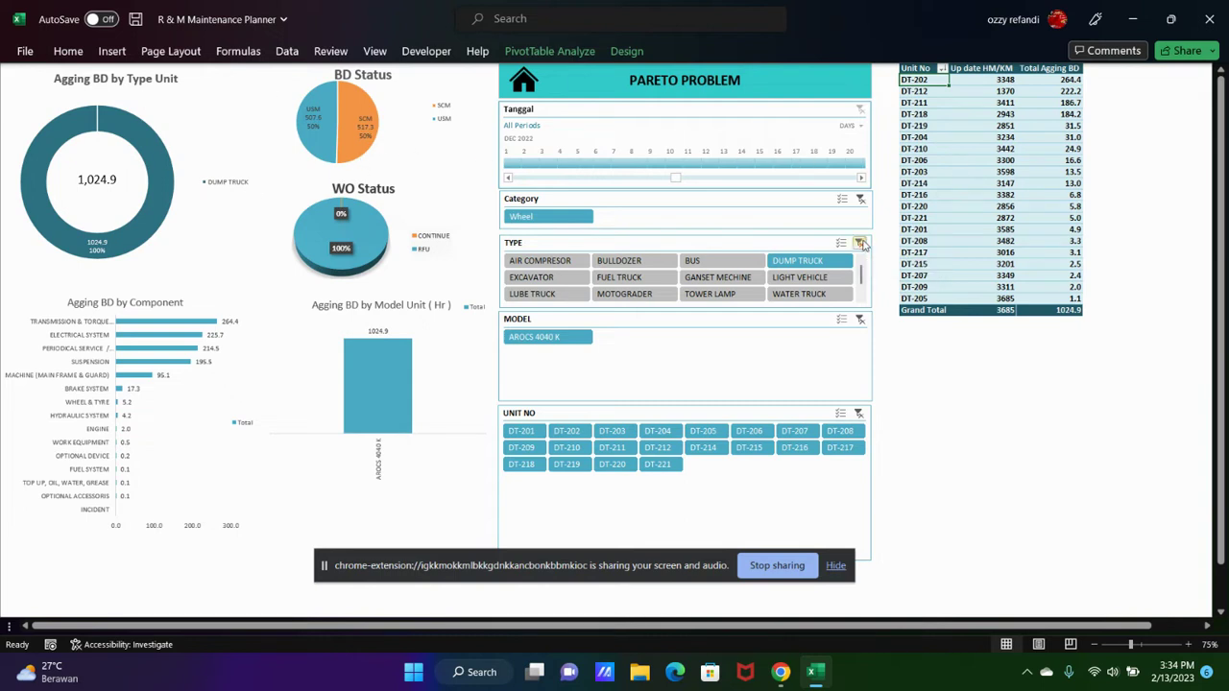
click(860, 242)
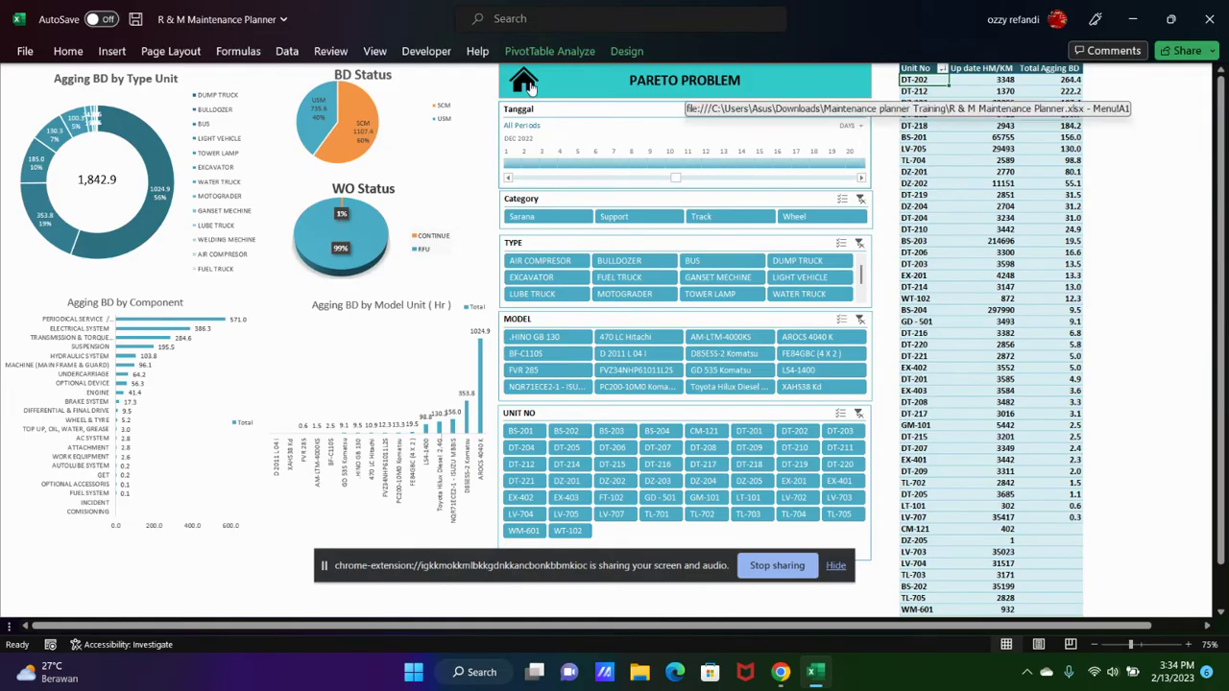
- From the home dashboard, follow the Plan PA link to Plan PA Planner.xlsx and accept the security notice
click(525, 83)
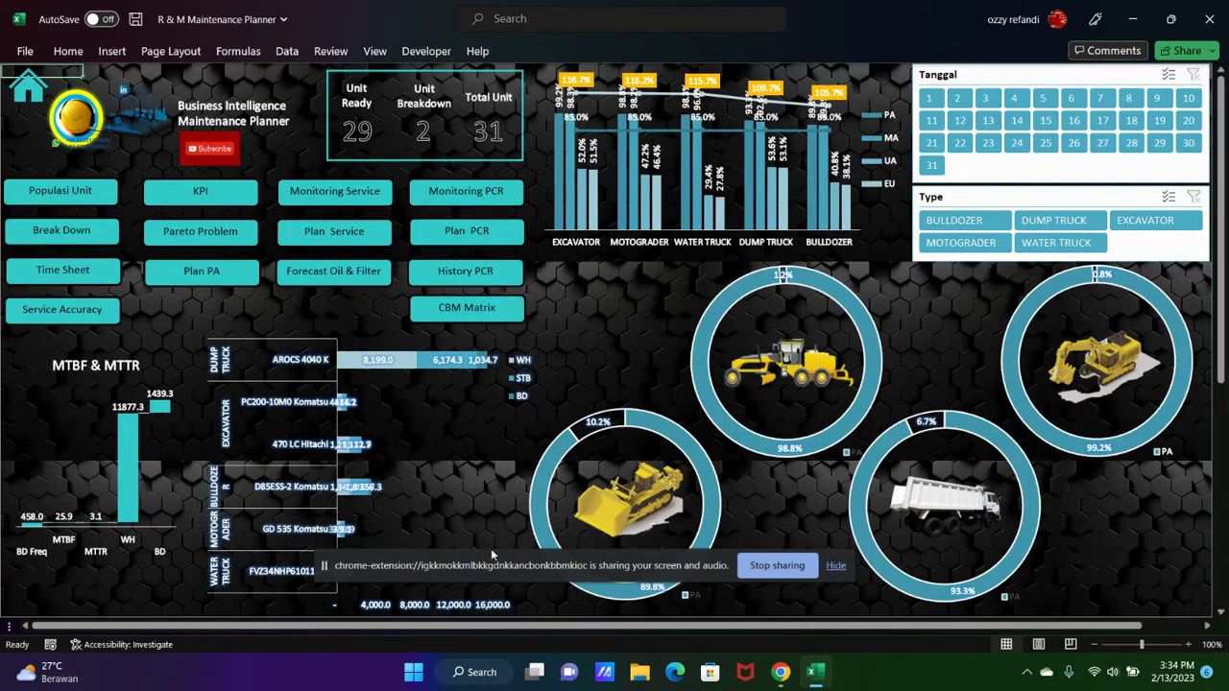
drag(496, 568, 527, 635)
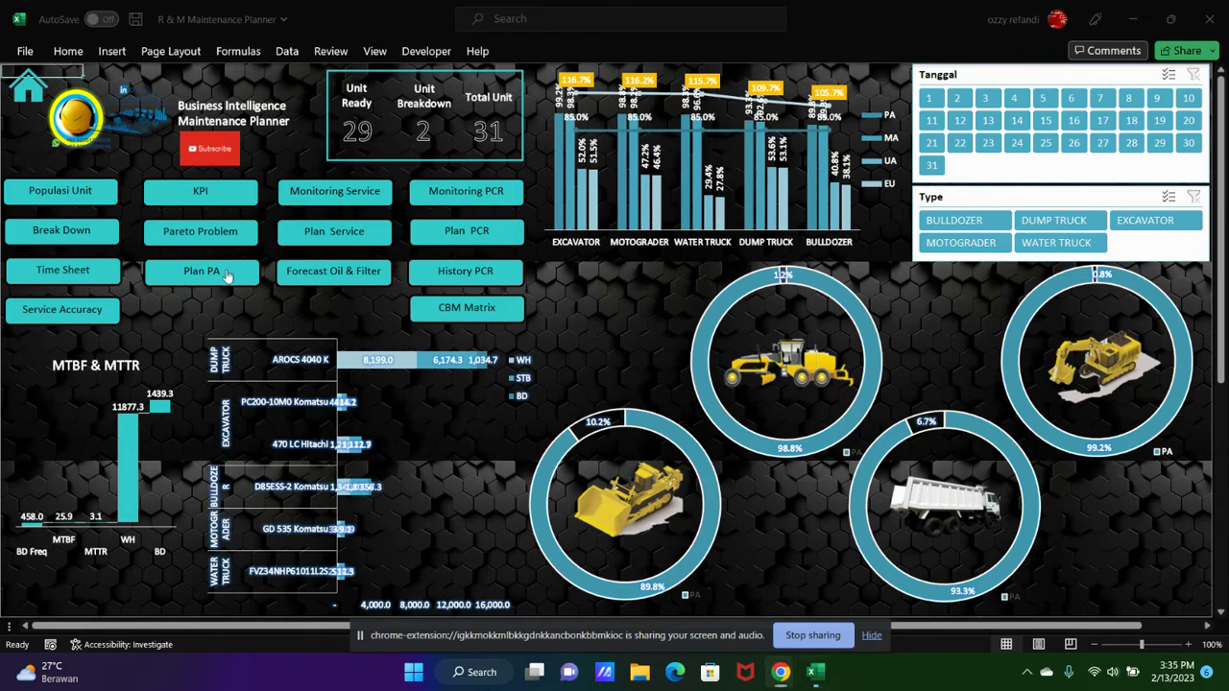
click(192, 274)
click(189, 273)
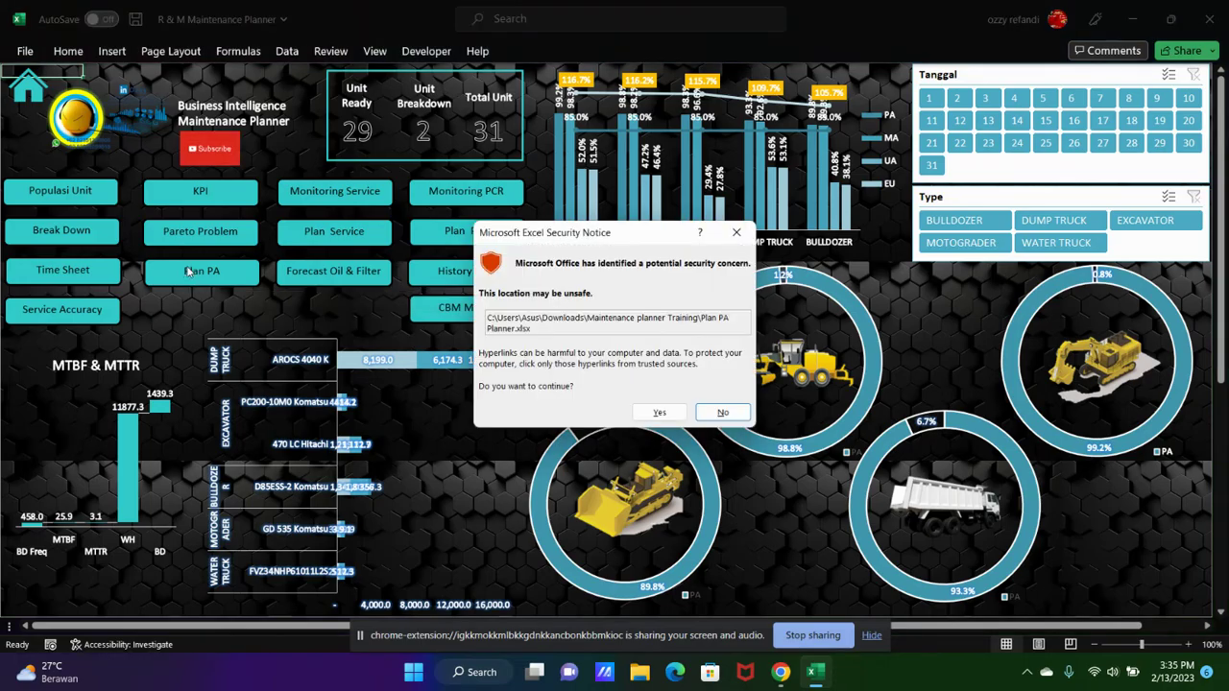
click(660, 413)
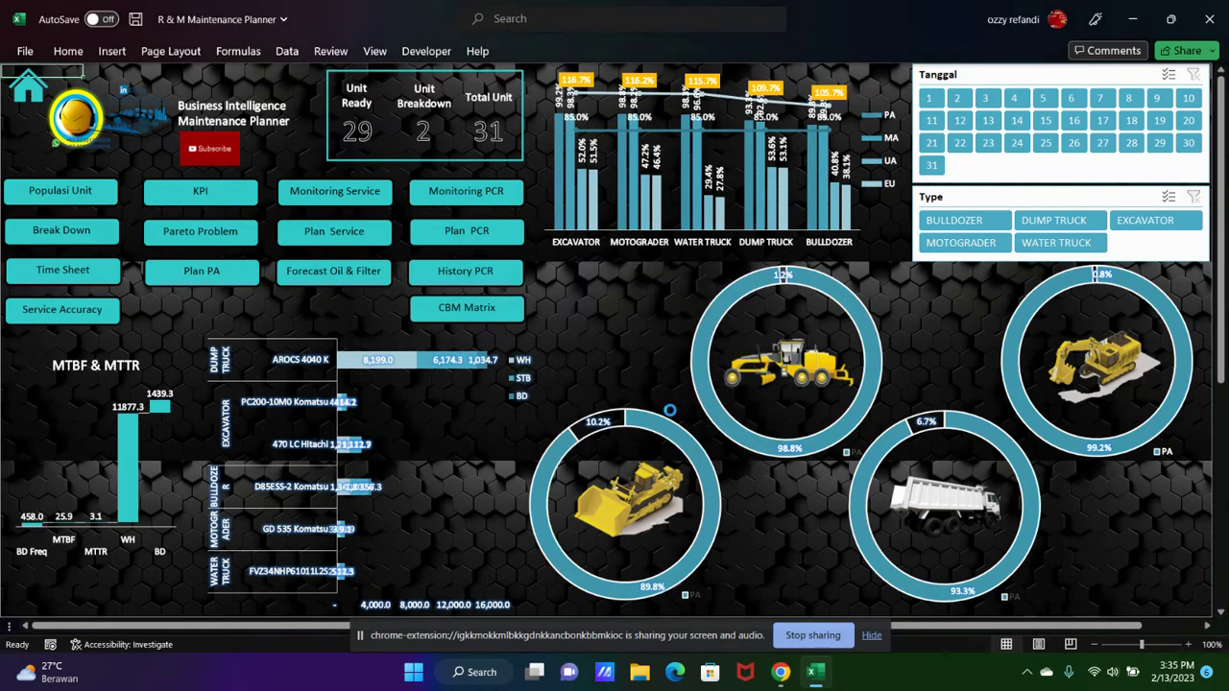
- Check the Plan PA equipment table's SMU, Duration, Start Date and Status cells
click(274, 244)
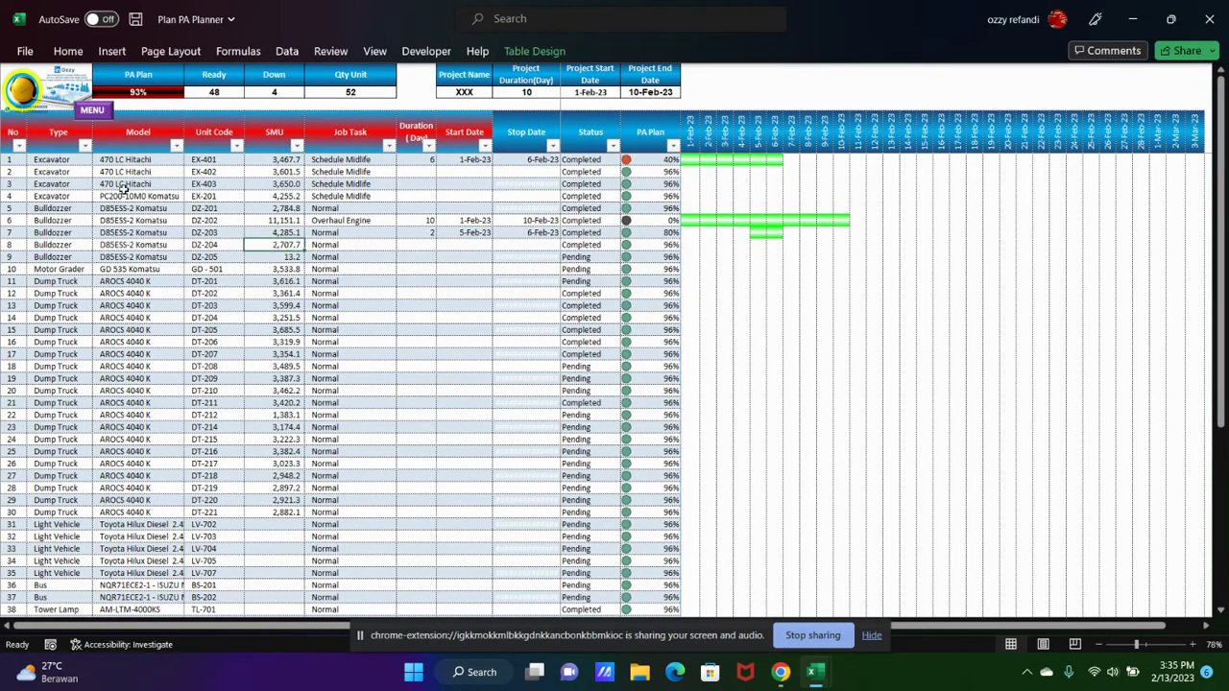
scroll(478, 191, down, 3)
scroll(579, 273, up, 3)
click(419, 185)
click(461, 159)
click(568, 173)
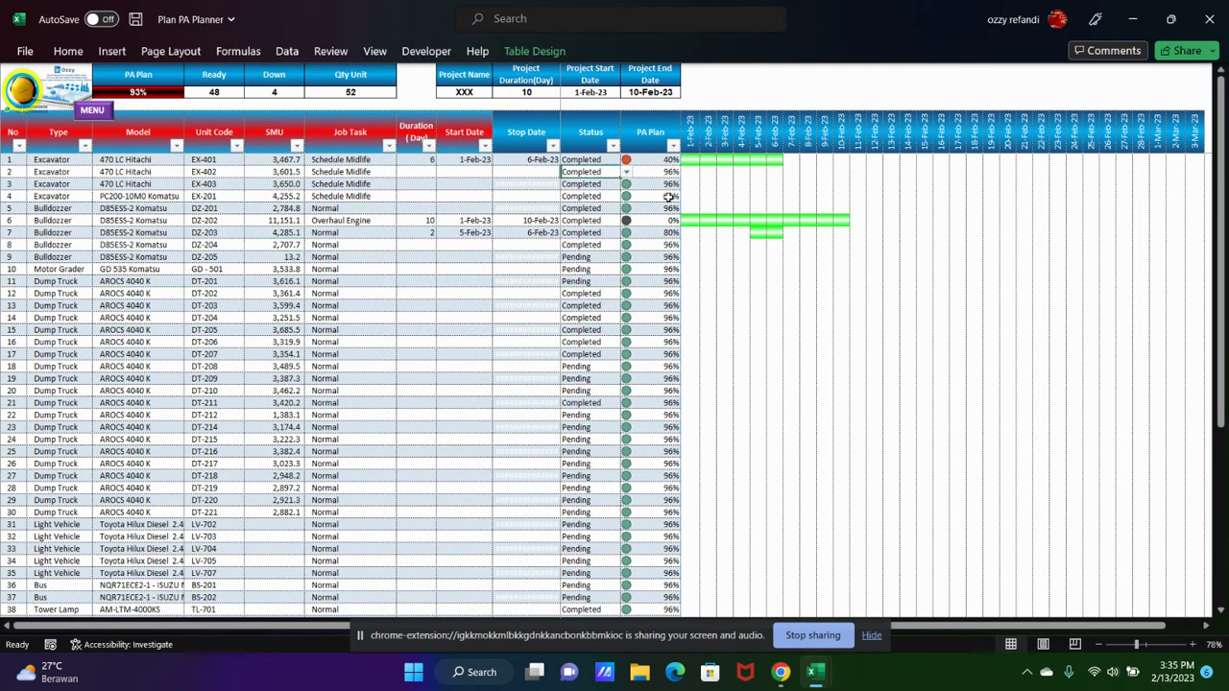
- Go to the PA dashboard sheet and scroll through its charts
click(92, 112)
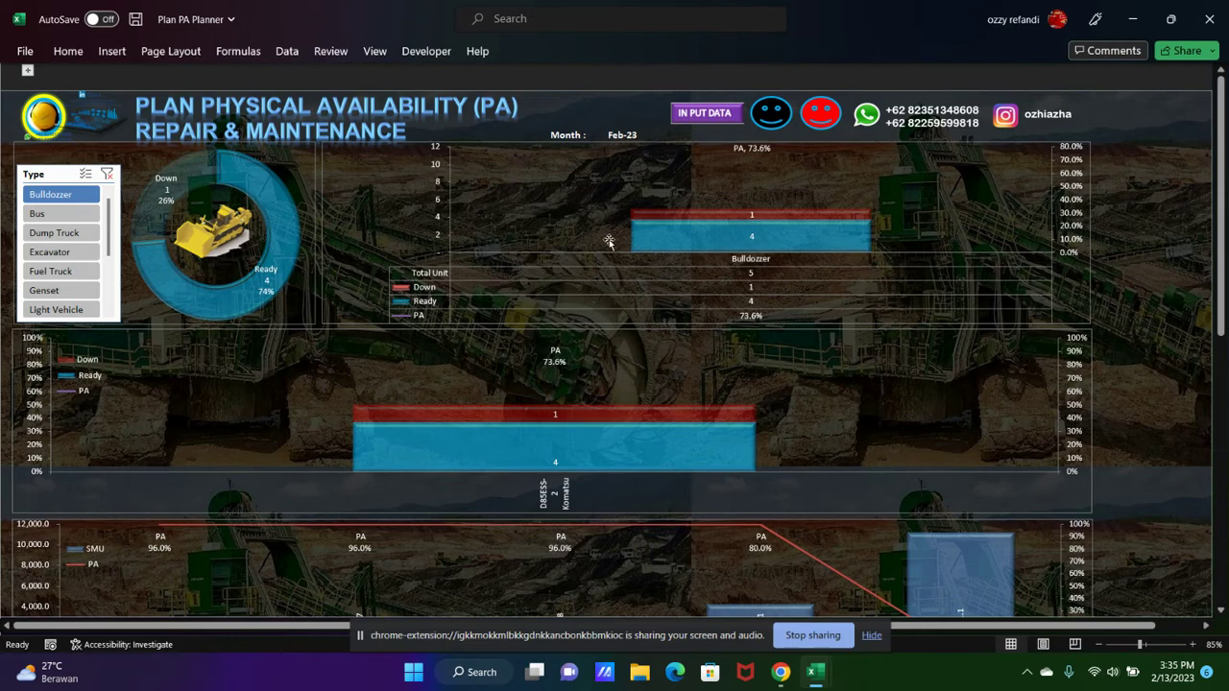
scroll(609, 241, down, 3)
scroll(600, 243, down, 3)
scroll(596, 245, down, 3)
scroll(595, 244, down, 5)
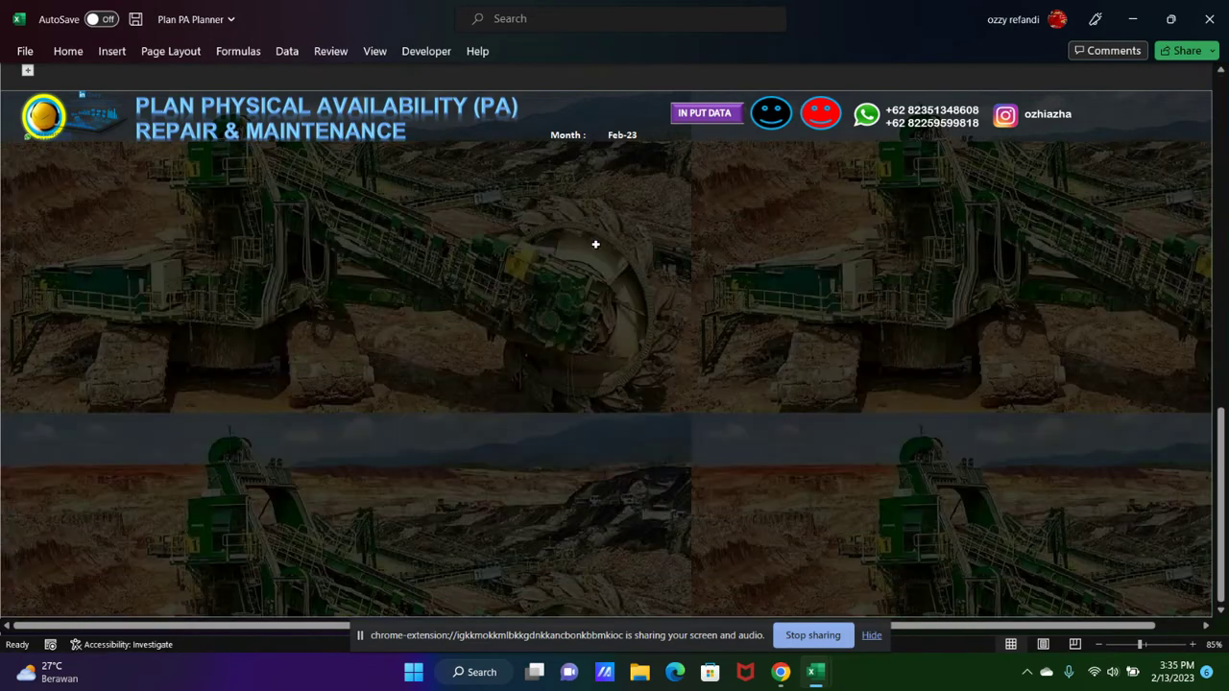
scroll(595, 244, up, 3)
scroll(595, 244, up, 3)
scroll(597, 246, up, 3)
scroll(597, 246, up, 3)
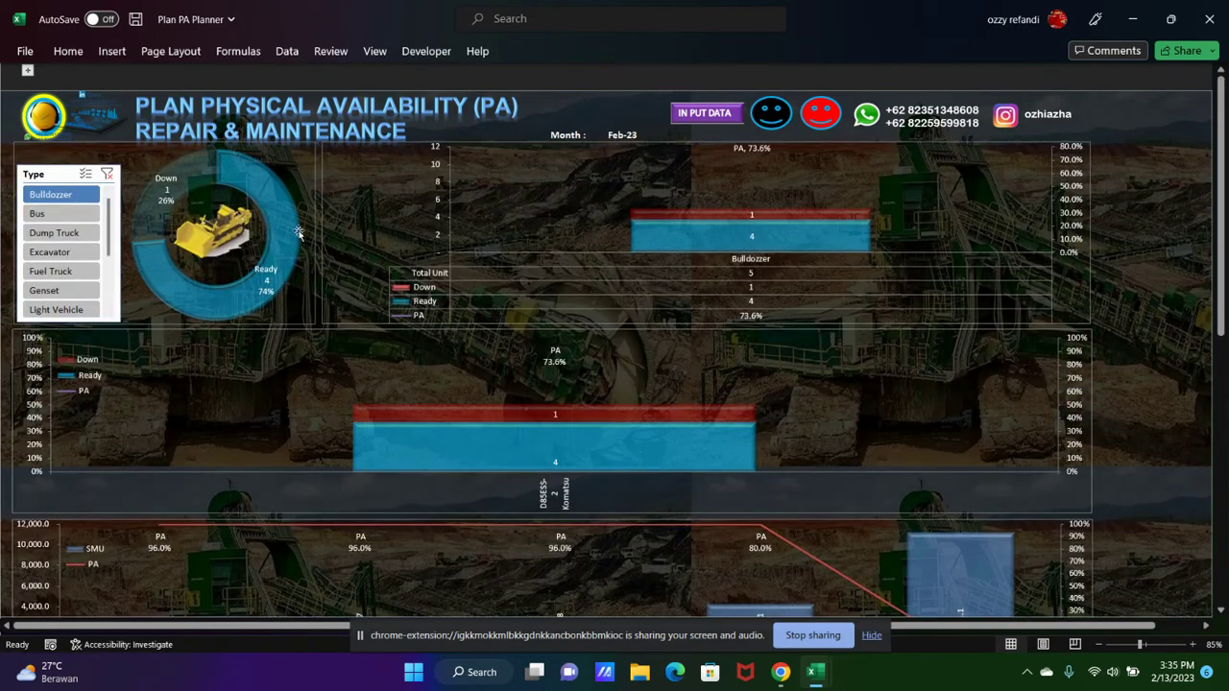
- Filter the PA charts by Excavator, Fuel Truck, Genset, Bulldozer, then Excavator, and switch back to the planner
click(50, 252)
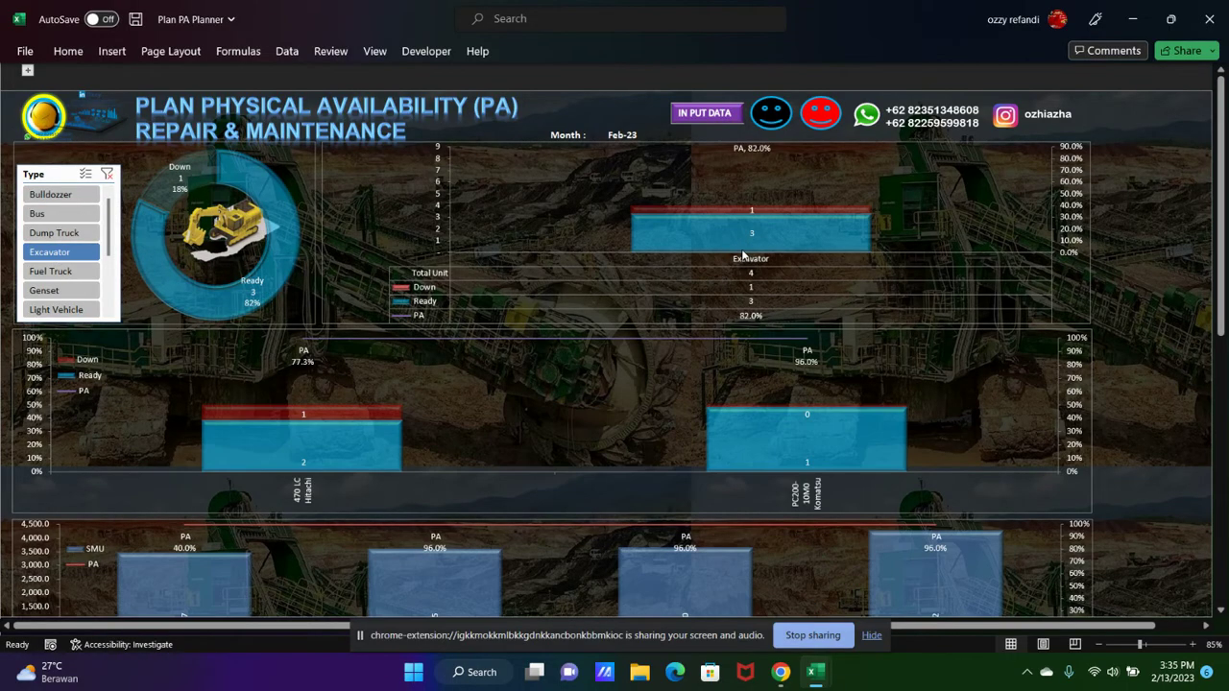
click(50, 271)
click(67, 290)
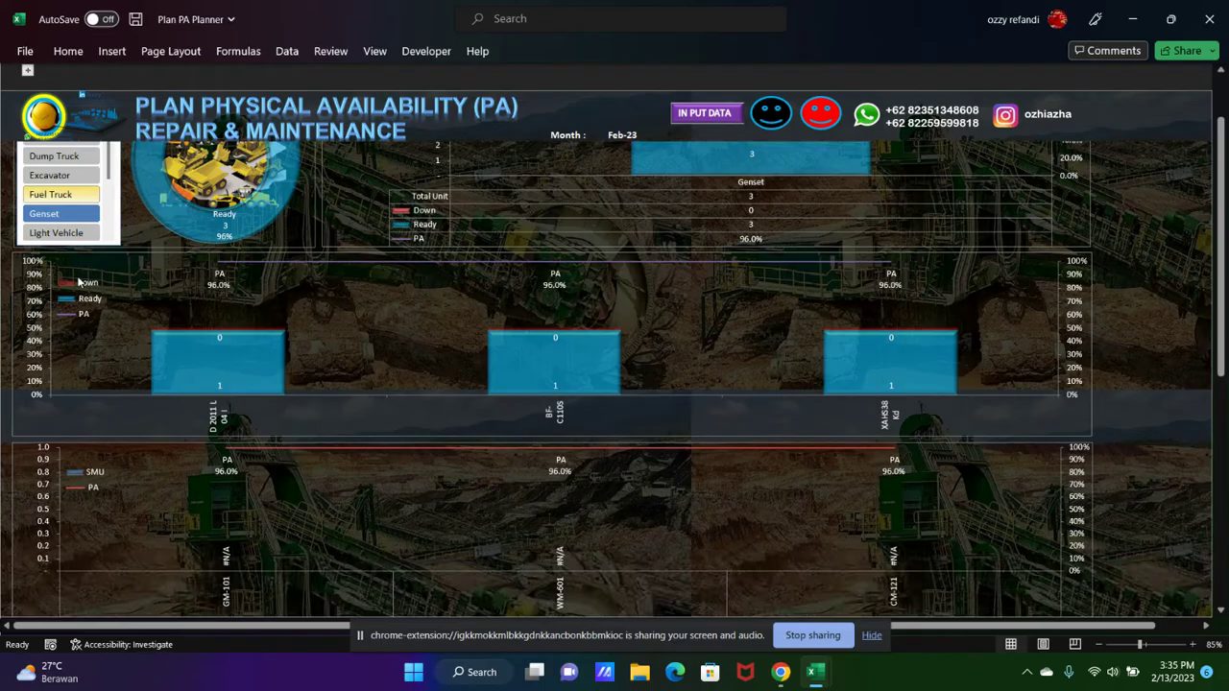
click(65, 194)
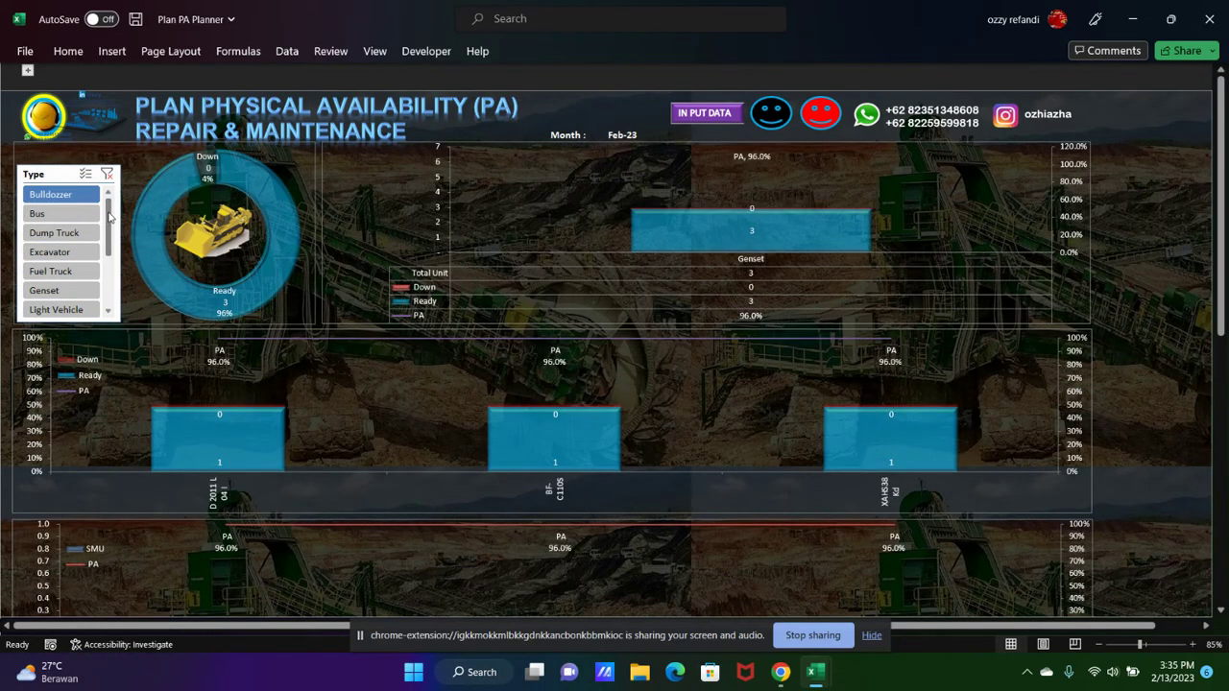
click(53, 252)
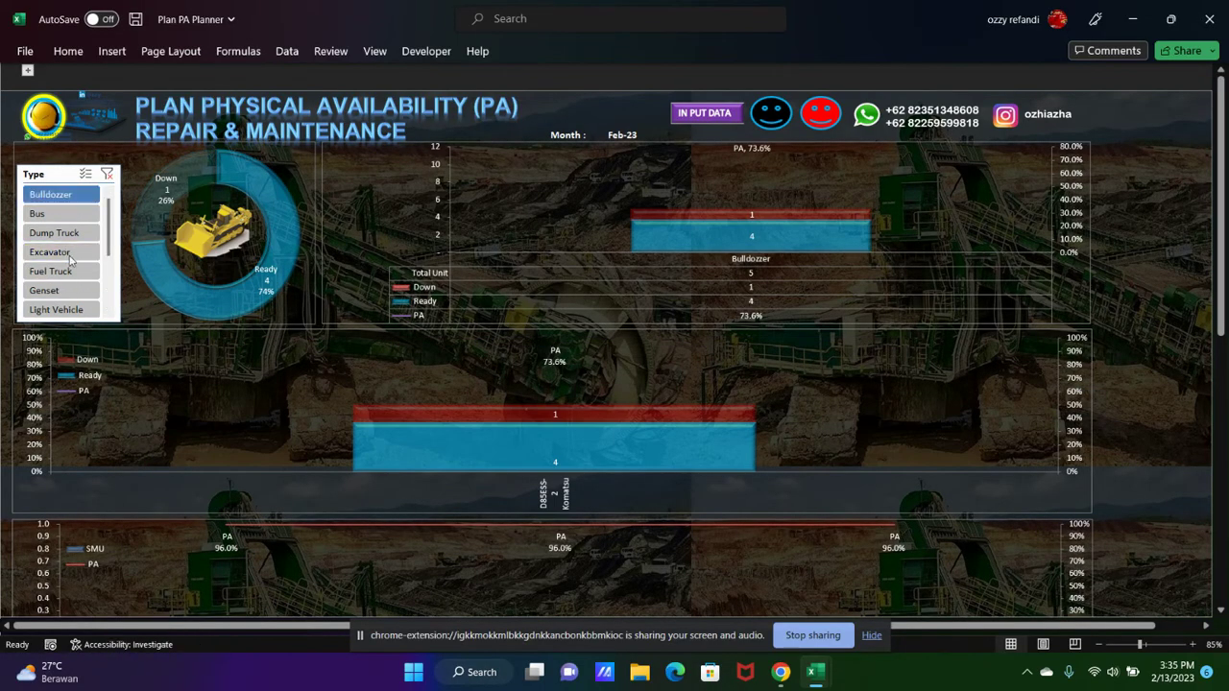
scroll(428, 318, down, 6)
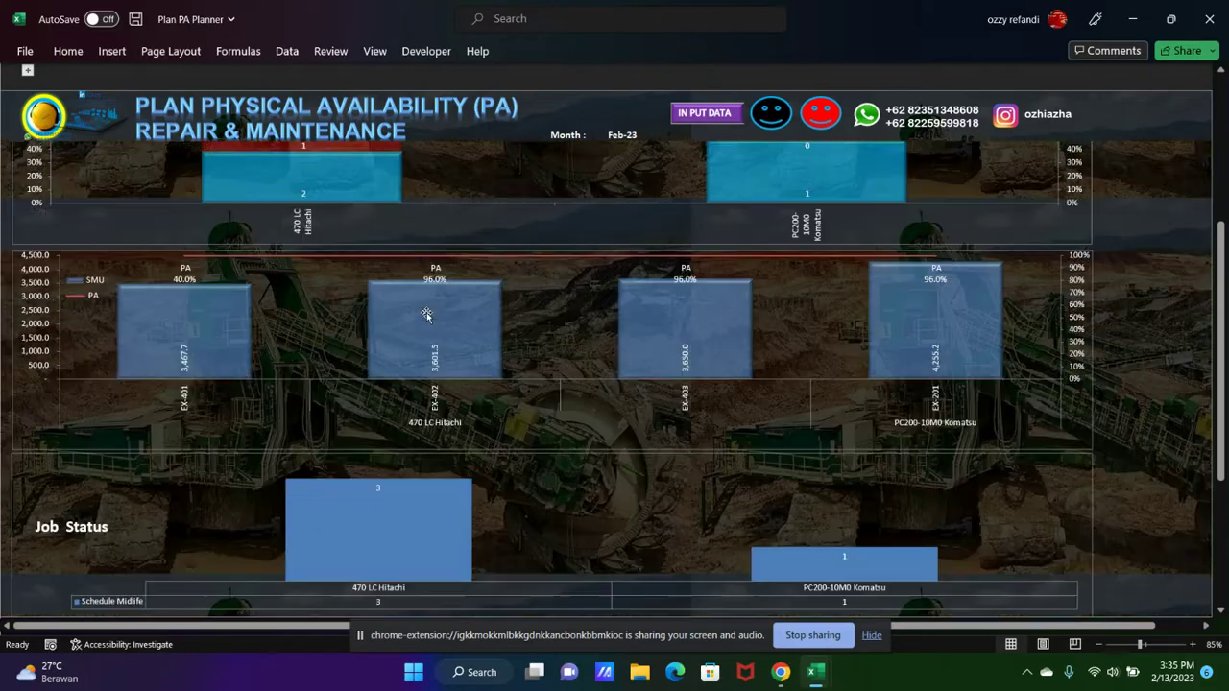
scroll(427, 318, down, 1)
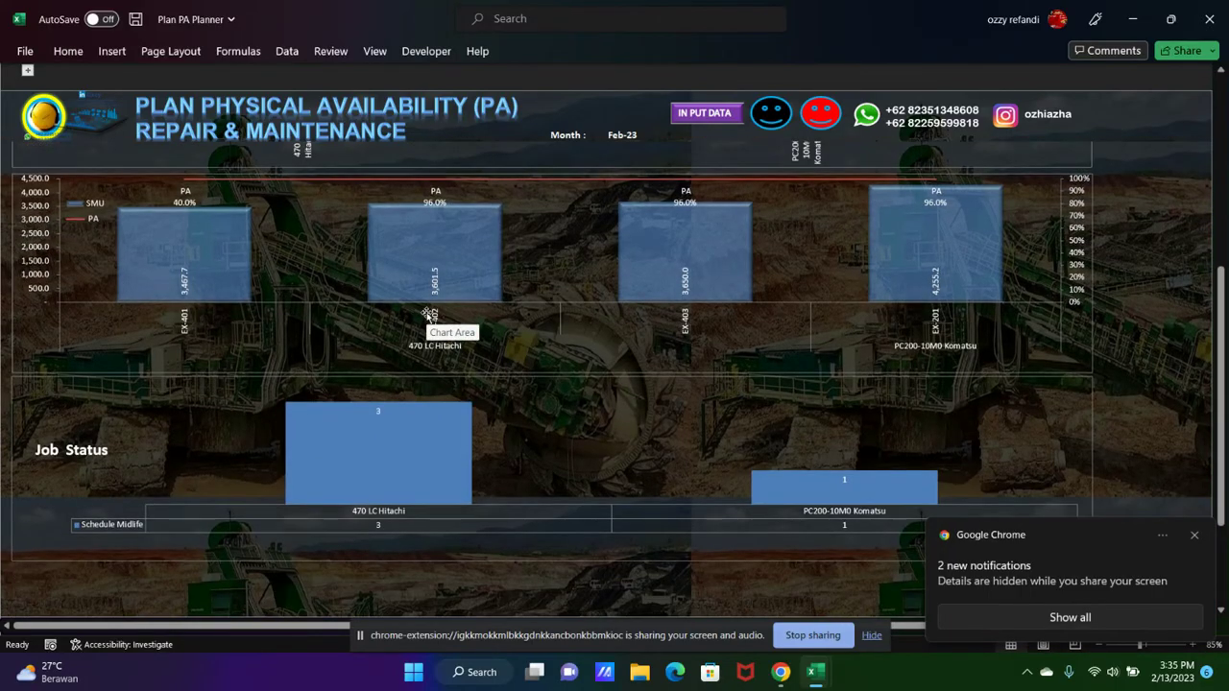
scroll(427, 318, up, 3)
scroll(427, 318, up, 3)
key(alt+Tab)
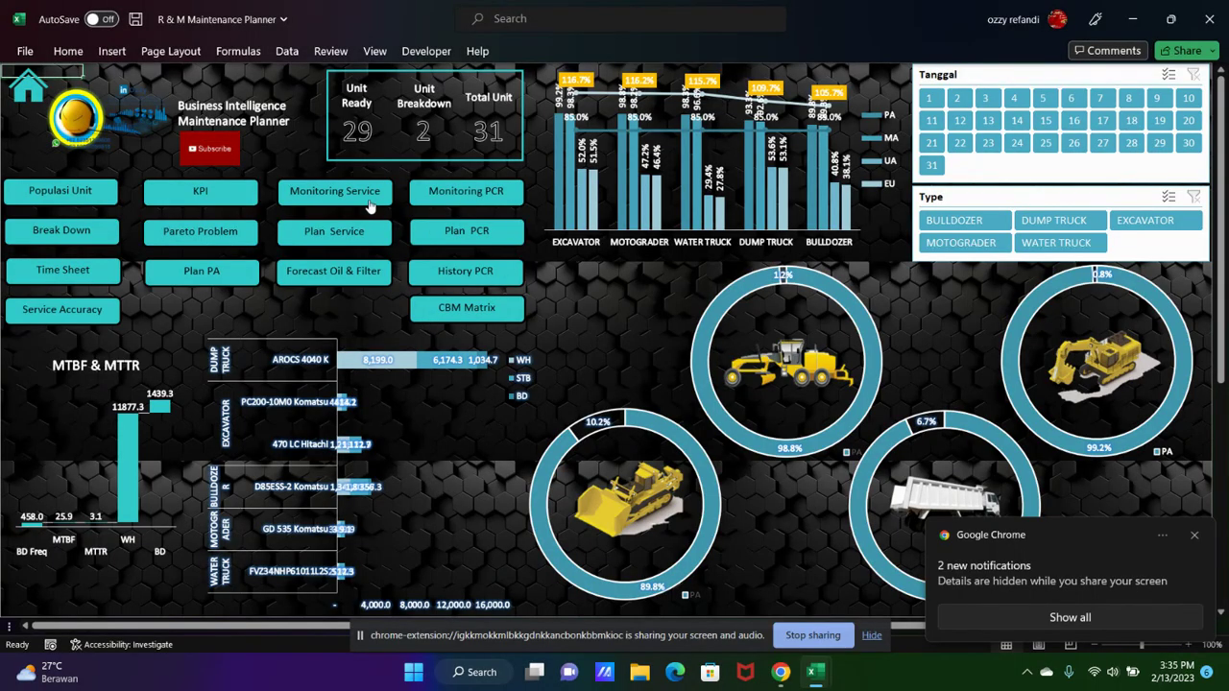
- Browse the Monitoring Service table's DZ-204, DZ-203 and DT-207 rows, then open Schedule Plan Service
click(369, 204)
click(227, 185)
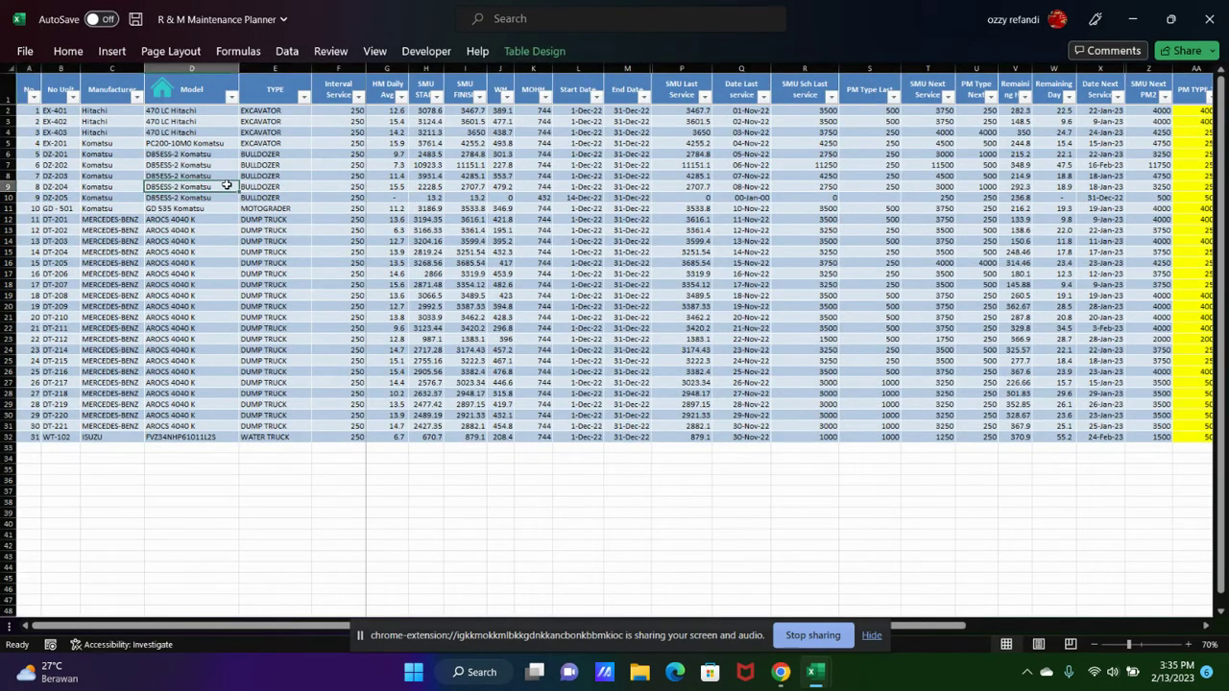
click(850, 174)
click(205, 224)
click(262, 283)
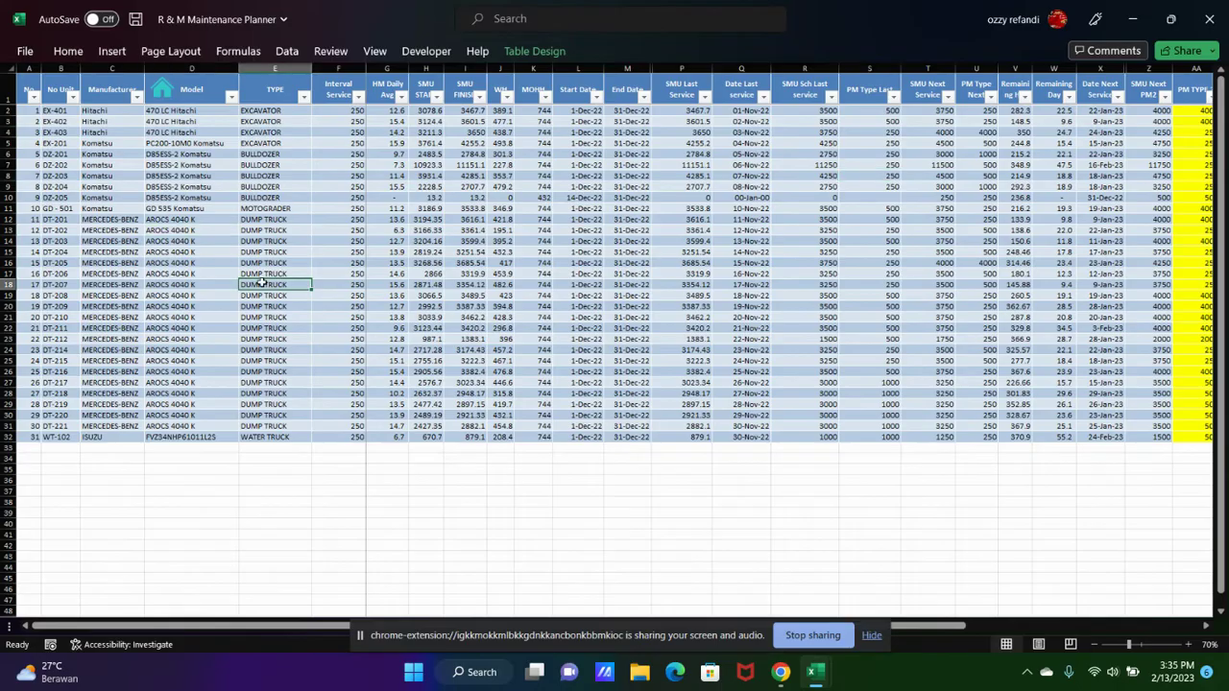
click(165, 93)
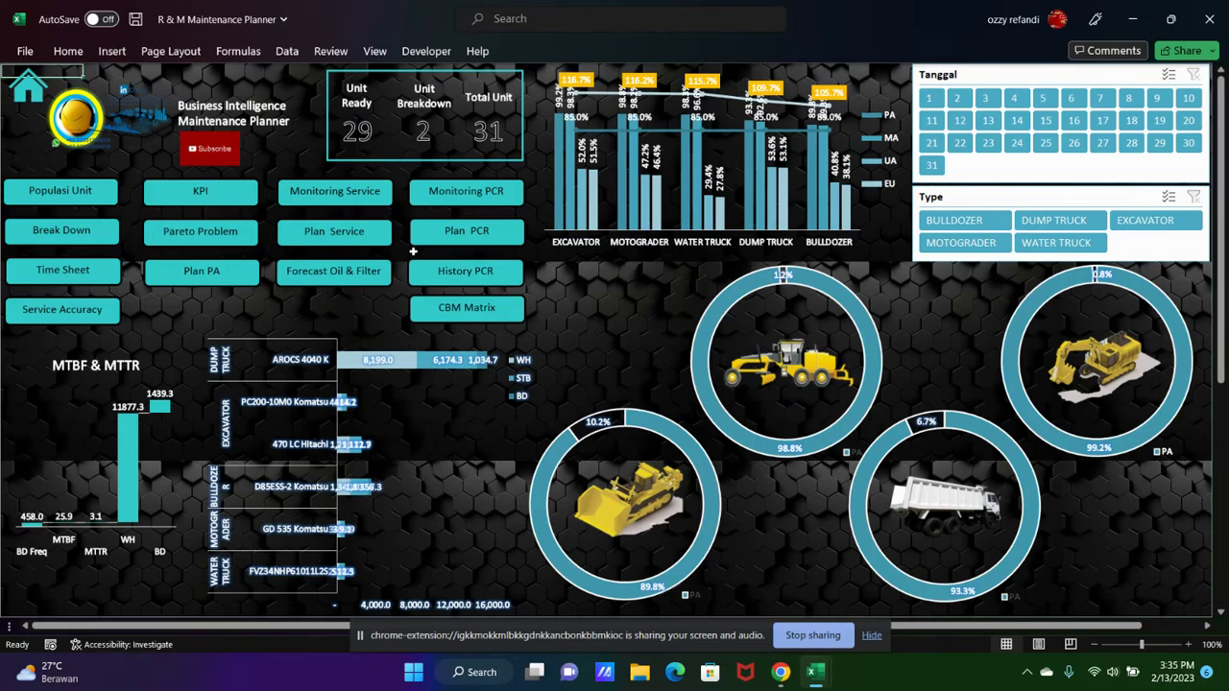
click(353, 235)
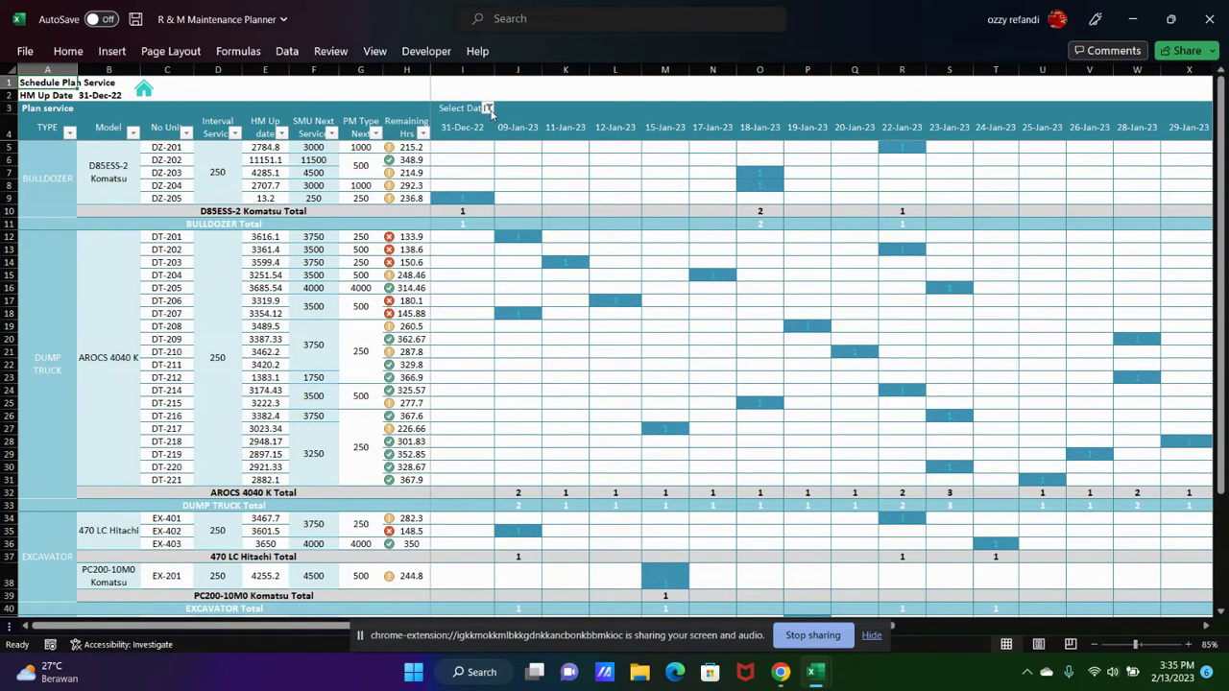
- Apply a Between filter on Date from 10/1/2022 to 1/2/2023 and select the D85ESS-2 Komatsu subtotal row
click(488, 109)
mouse_move(403, 218)
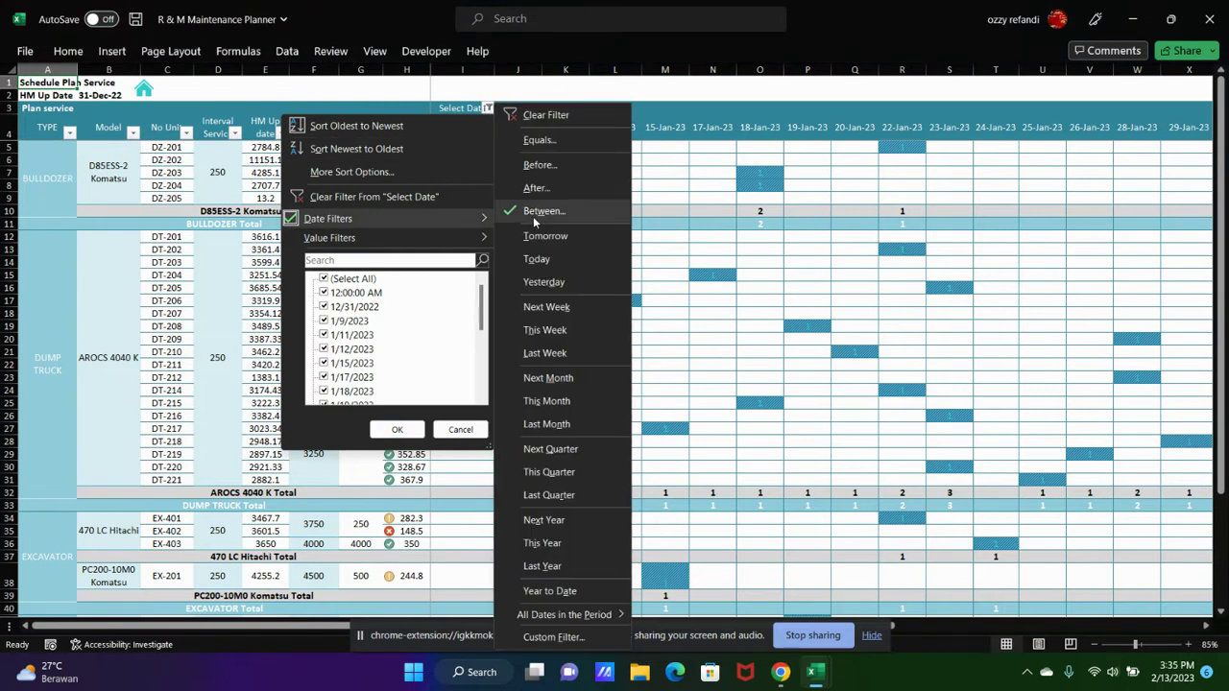
click(534, 213)
click(965, 279)
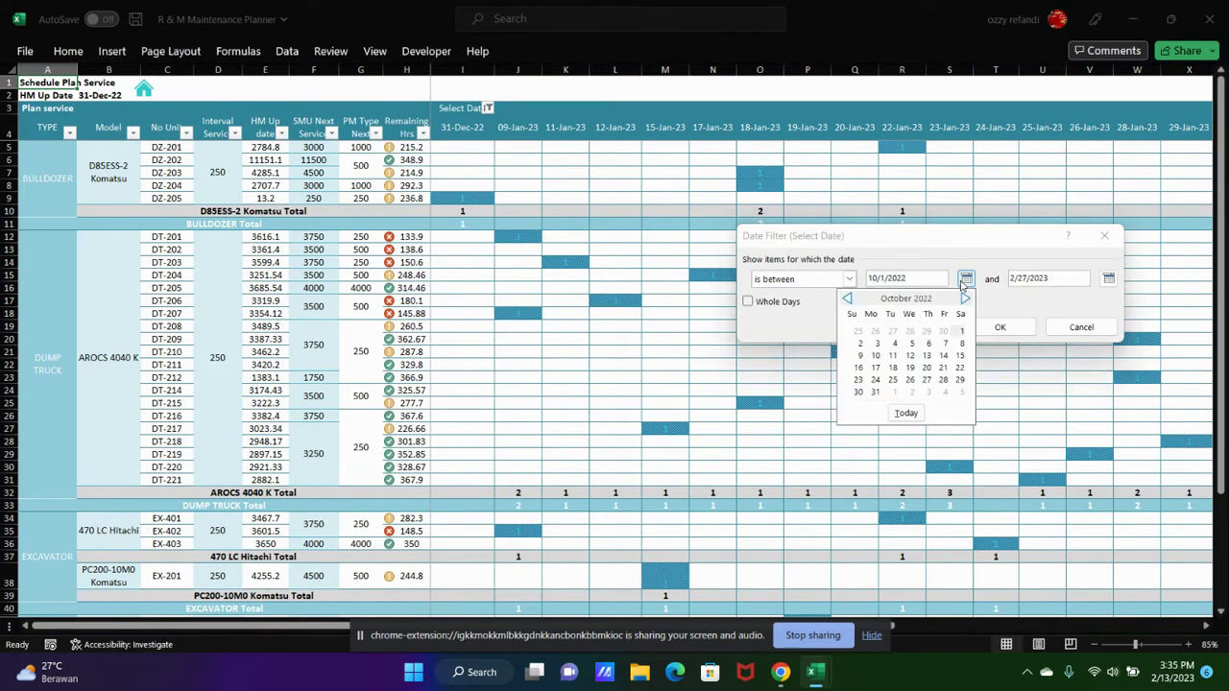
click(1108, 277)
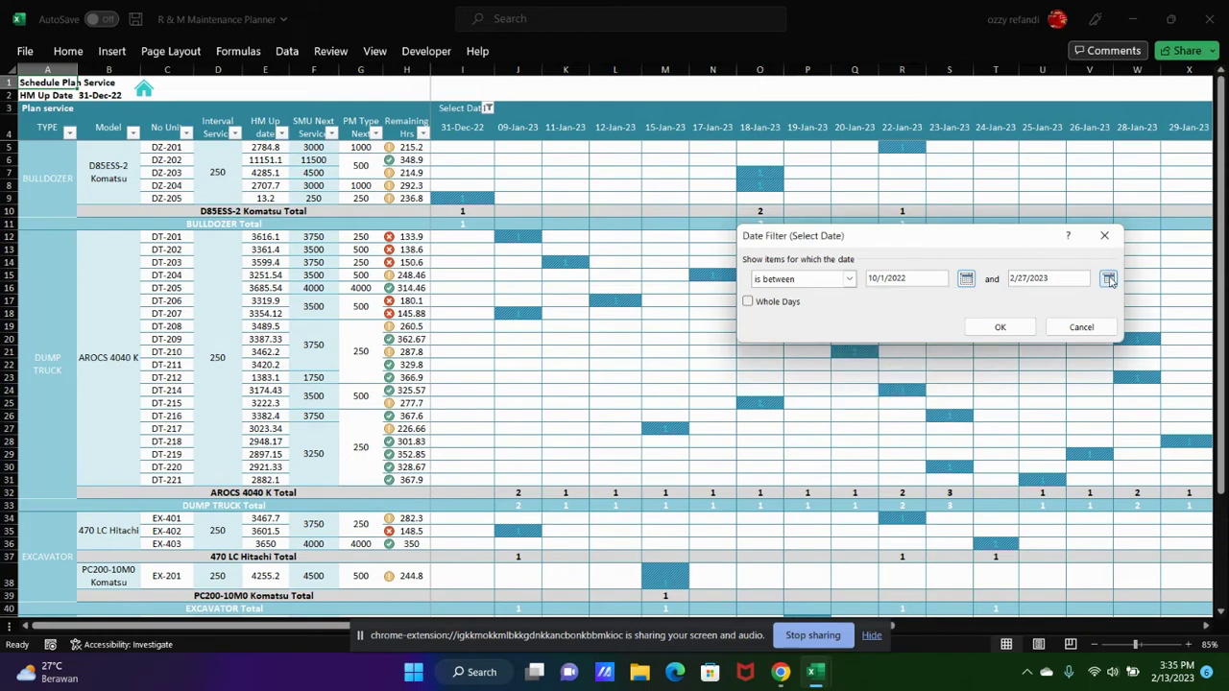
click(1108, 277)
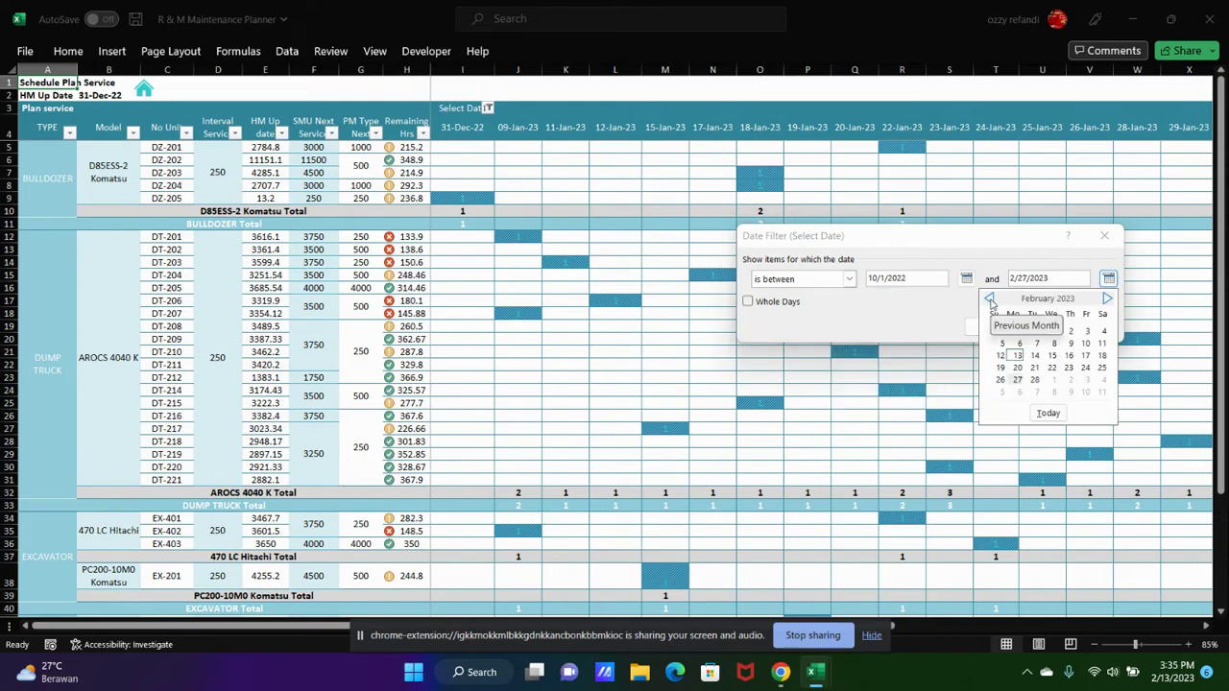
click(990, 299)
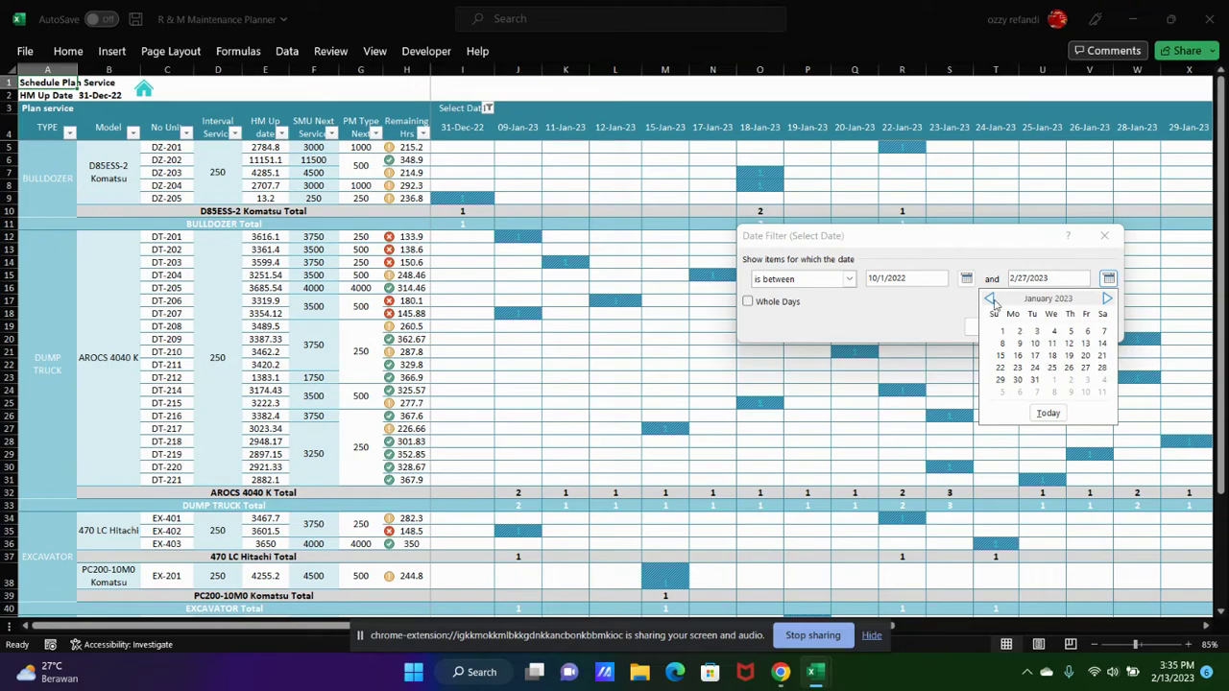
click(990, 299)
click(1106, 299)
click(1014, 332)
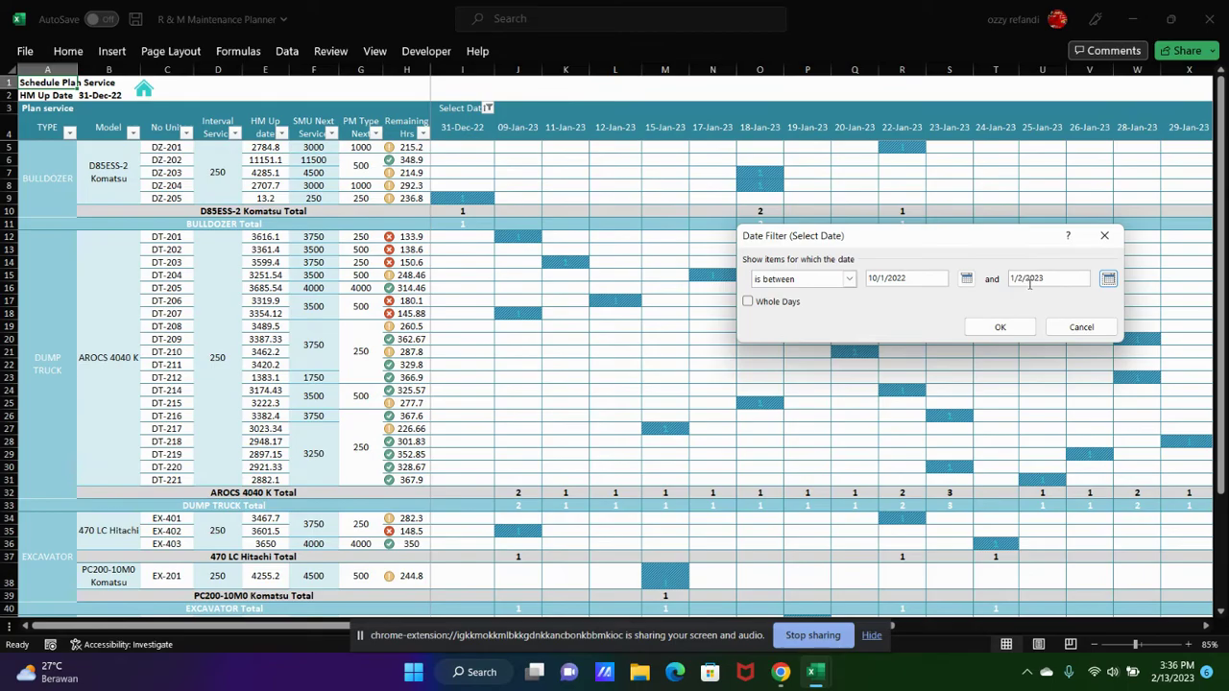
click(1000, 328)
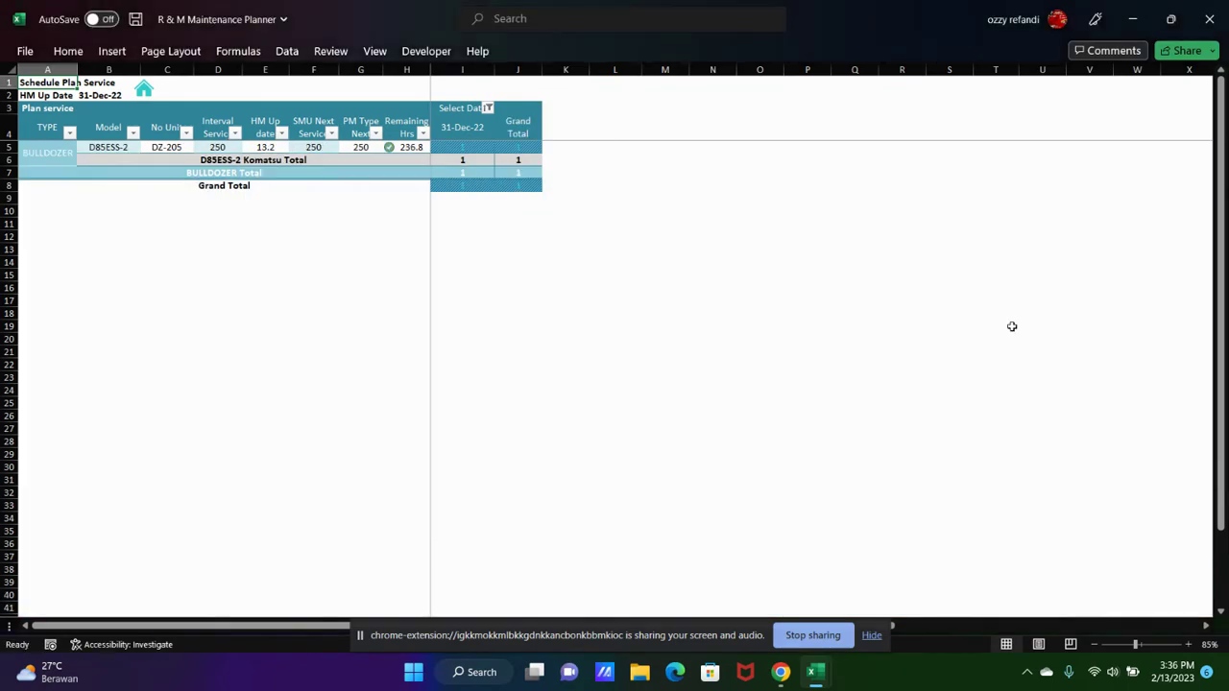
click(517, 240)
click(357, 154)
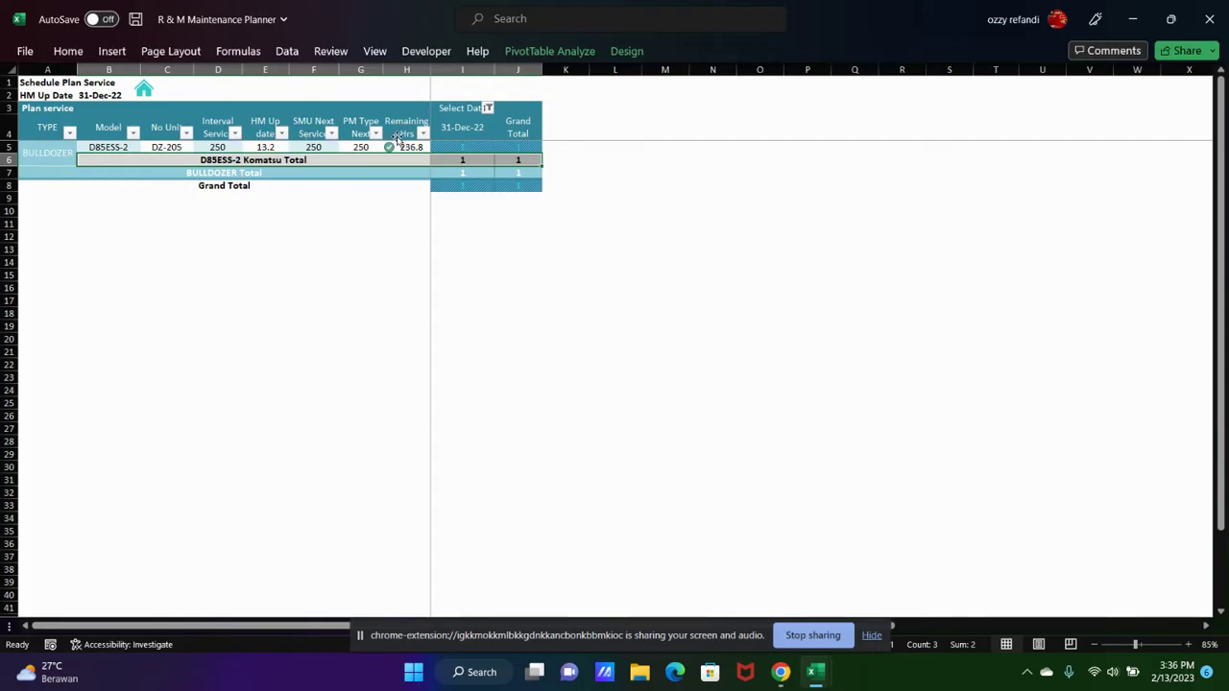
- Move the Between filter's end date into February 2023 and review the widened schedule
click(488, 109)
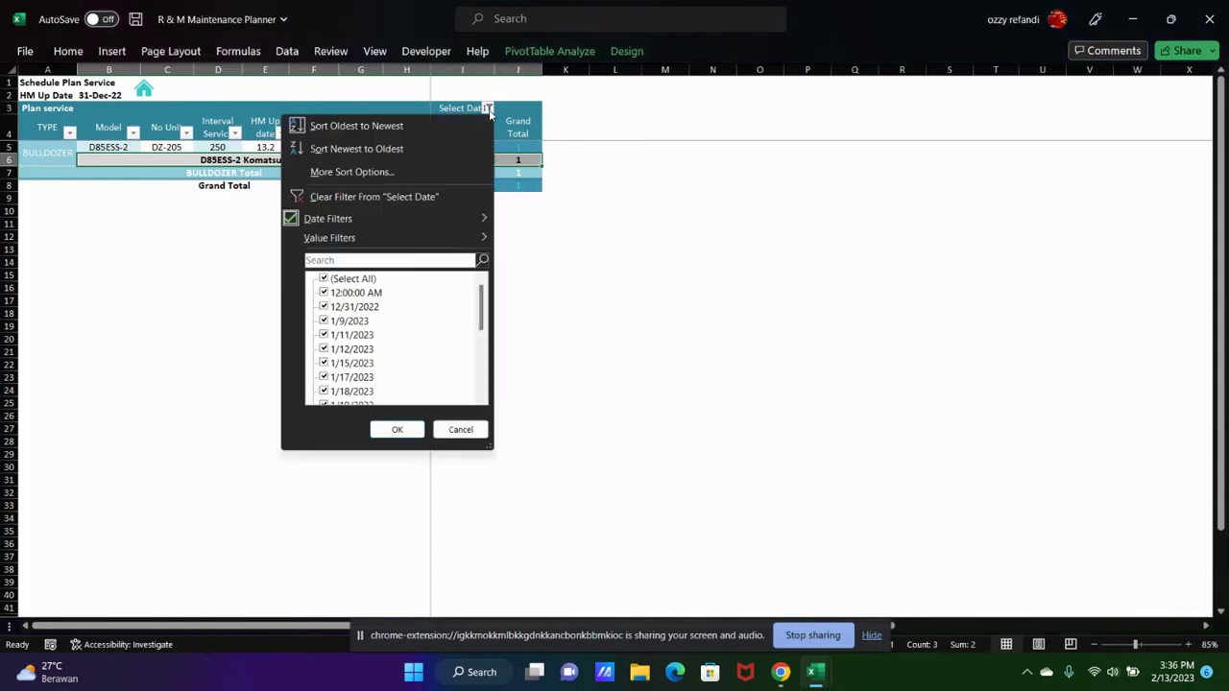
mouse_move(433, 218)
click(544, 211)
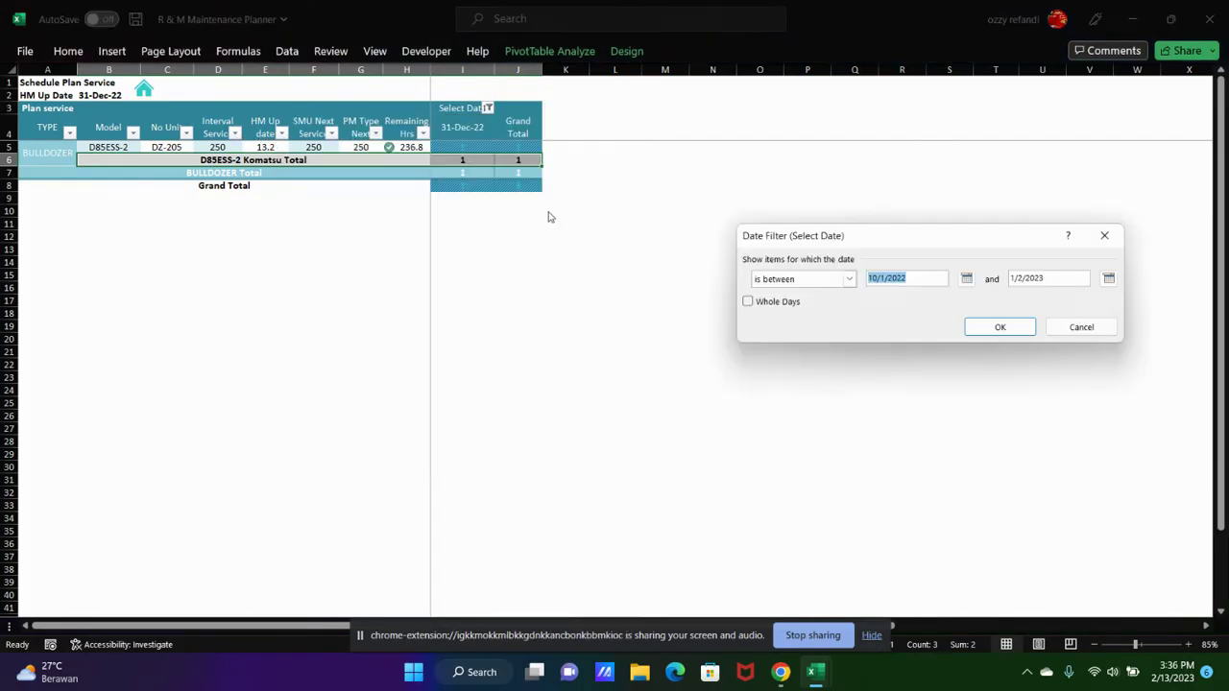
click(1109, 280)
click(1108, 299)
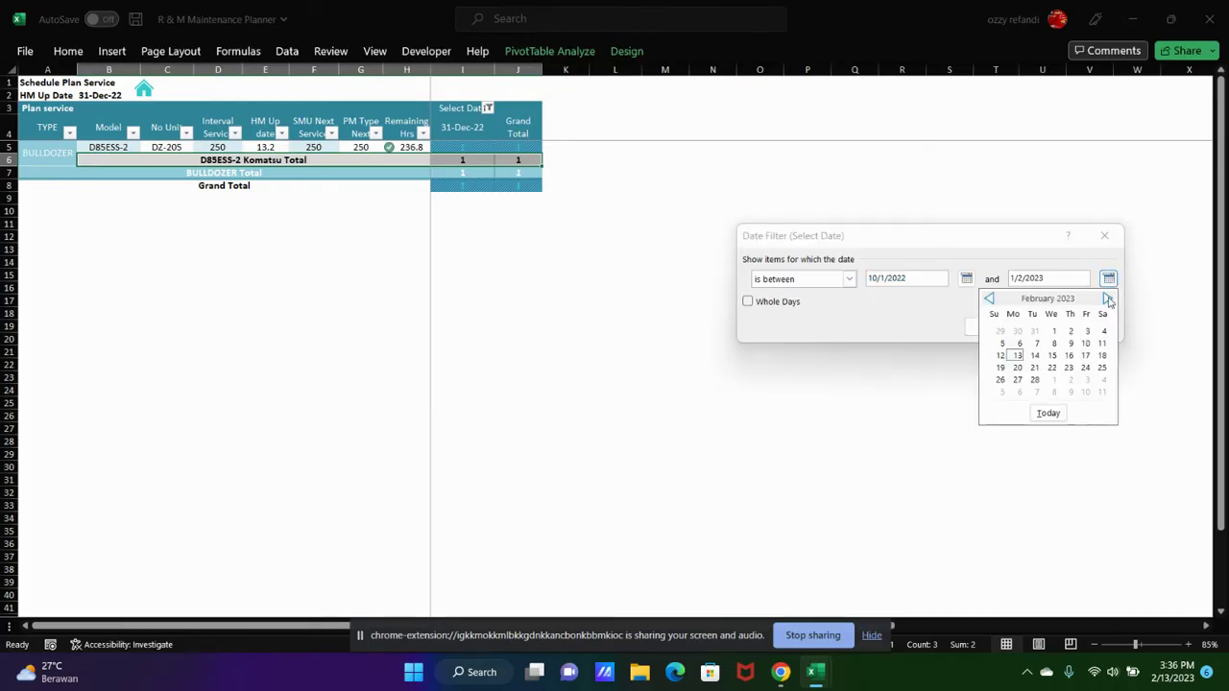
click(1034, 351)
click(1002, 329)
click(625, 197)
click(853, 180)
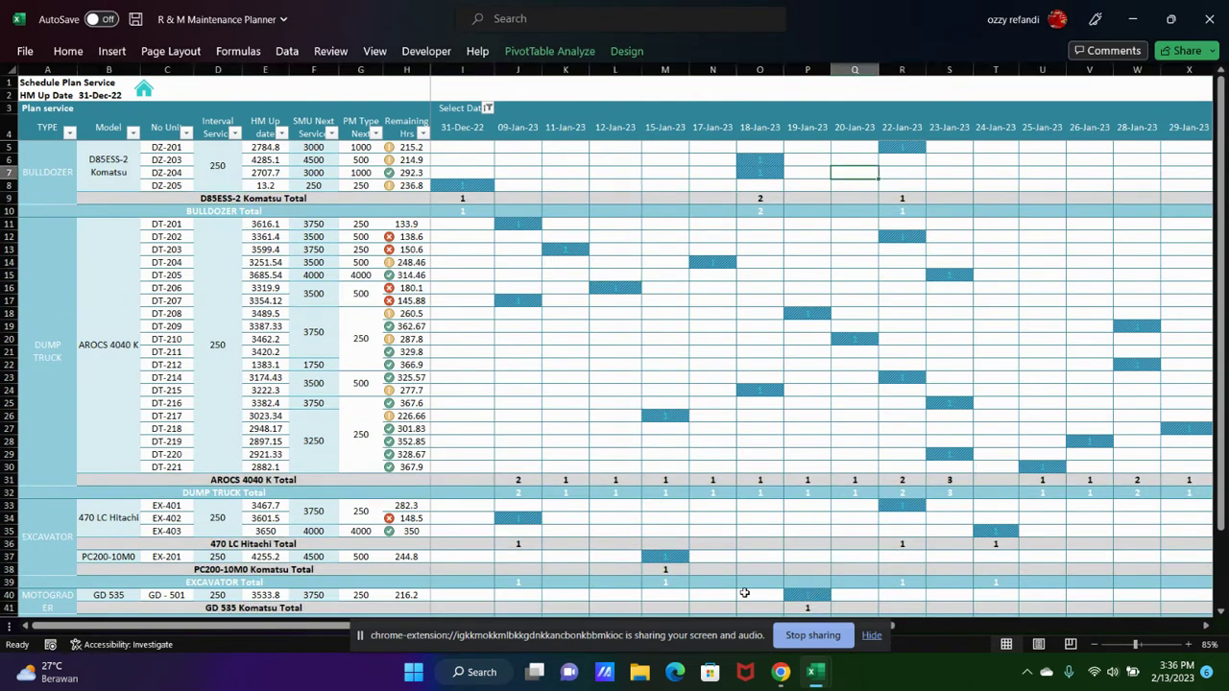
scroll(427, 421, down, 4)
scroll(474, 412, up, 2)
scroll(501, 129, up, 2)
- Reopen the Select Date filter options, close them unchanged, and go back to the maintenance dashboard
click(488, 108)
mouse_move(454, 219)
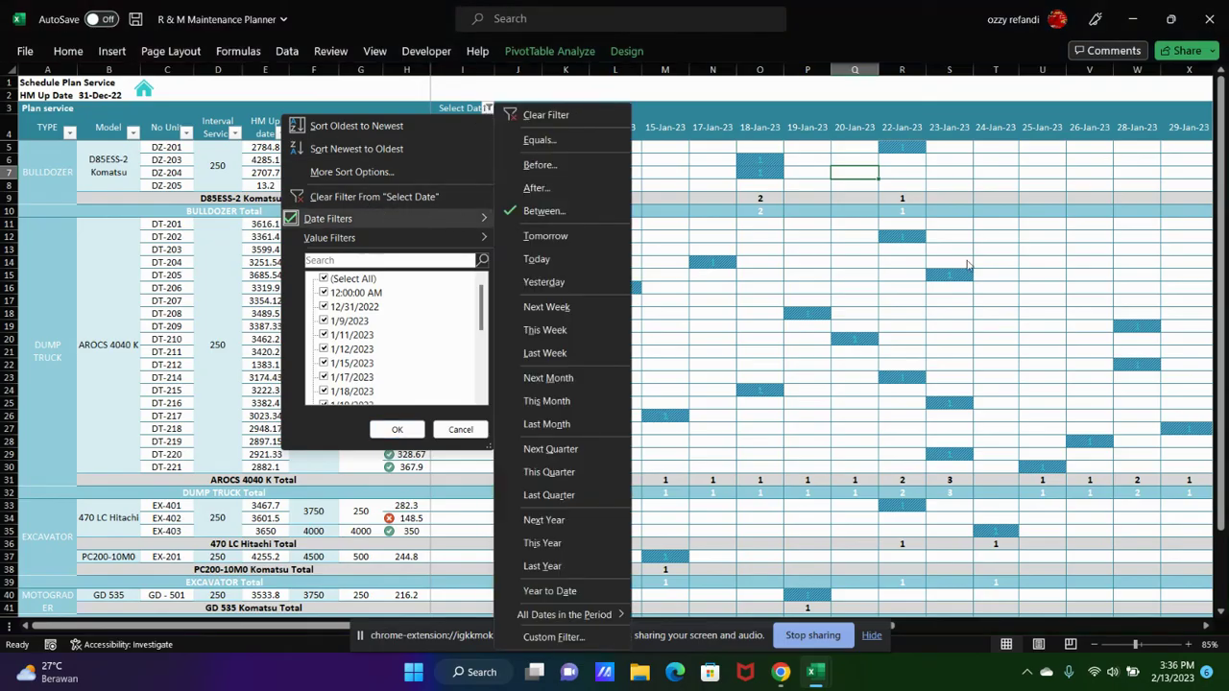
click(968, 265)
scroll(336, 220, down, 5)
scroll(336, 220, up, 1)
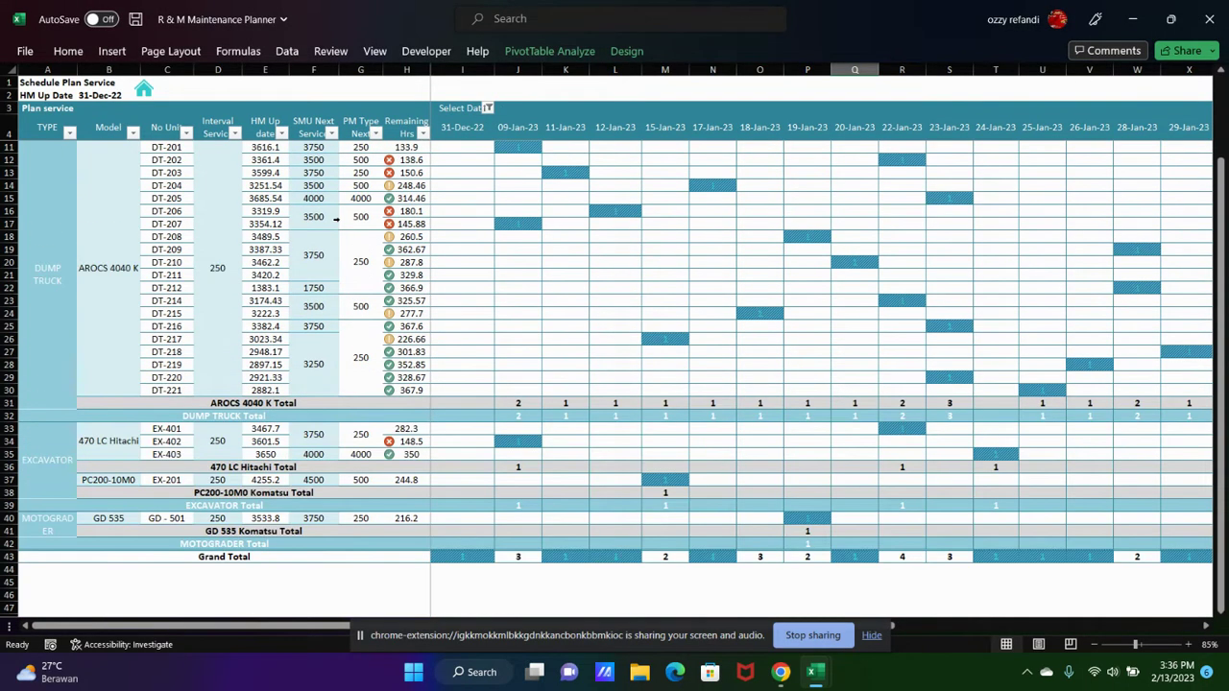
scroll(336, 220, up, 4)
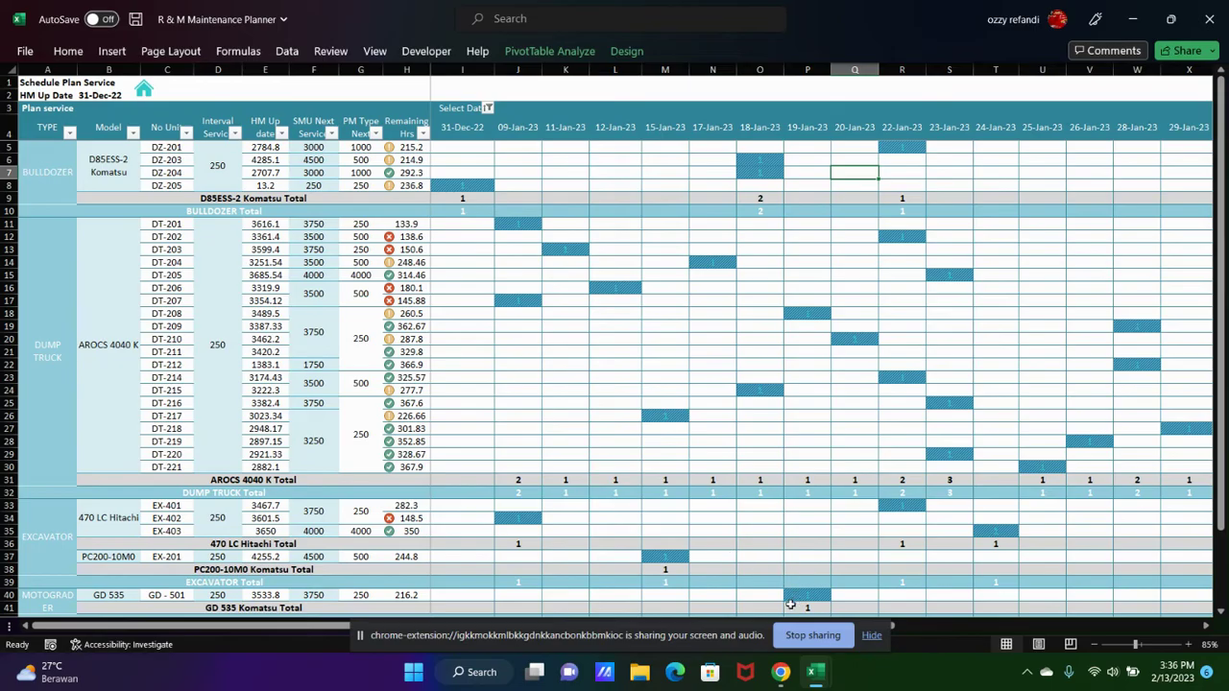
mouse_move(533, 629)
mouse_down()
mouse_move(267, 645)
mouse_move(279, 647)
mouse_up()
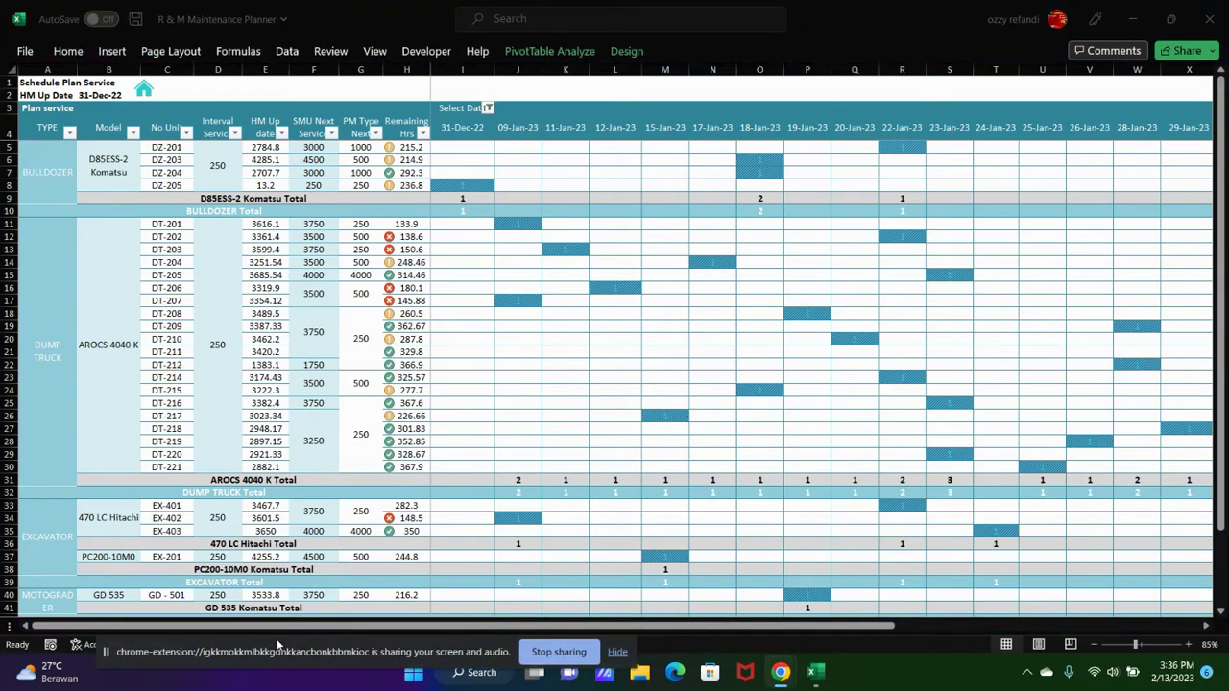
click(702, 629)
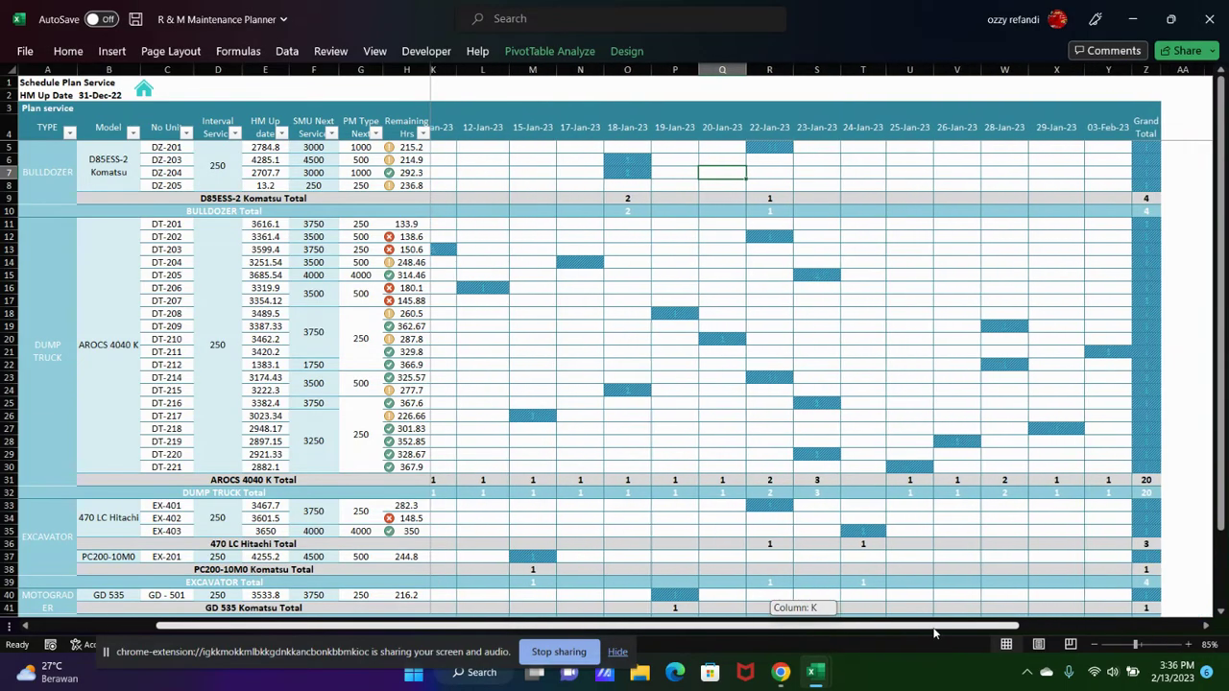
drag(805, 634, 806, 633)
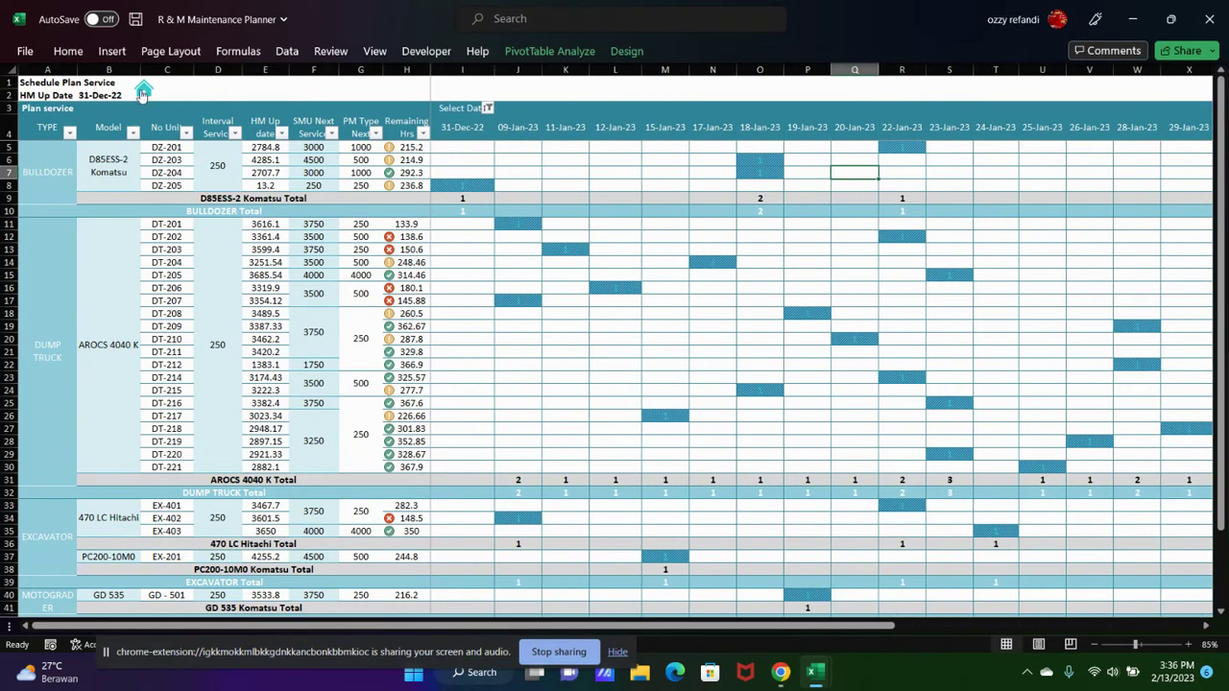
click(146, 92)
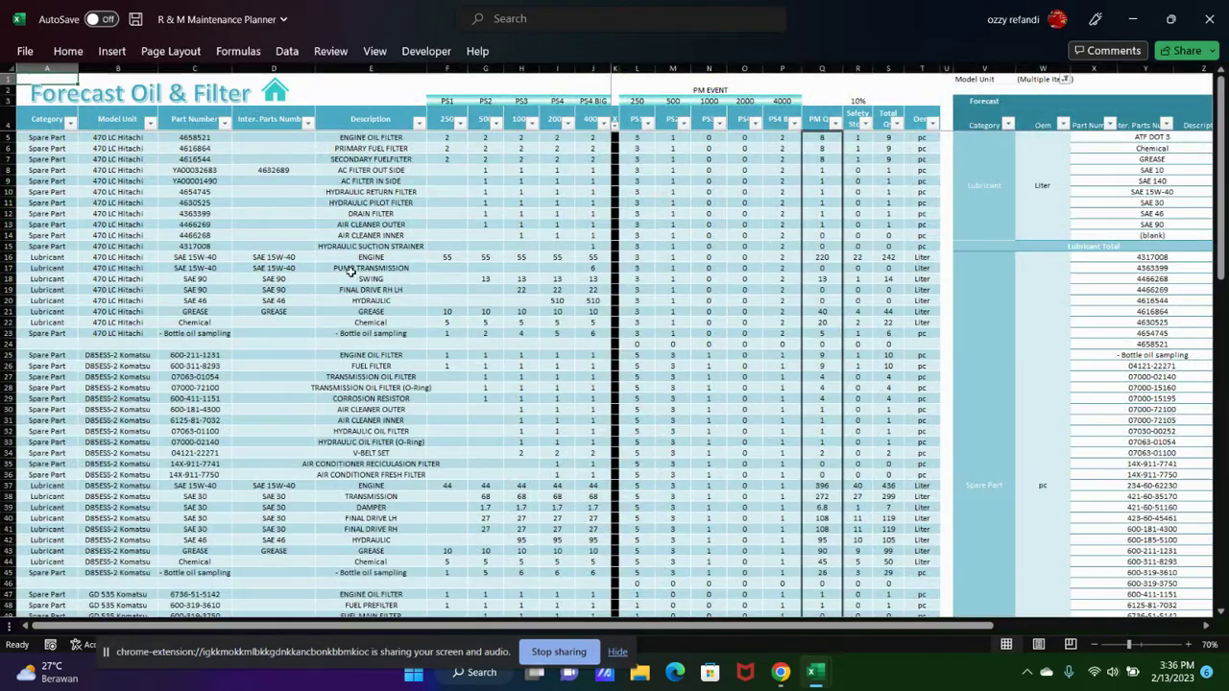
- Open the Forecast Oil & Filter sheet, check cells J10 and P5, and scroll right to the pivot
click(334, 271)
click(578, 191)
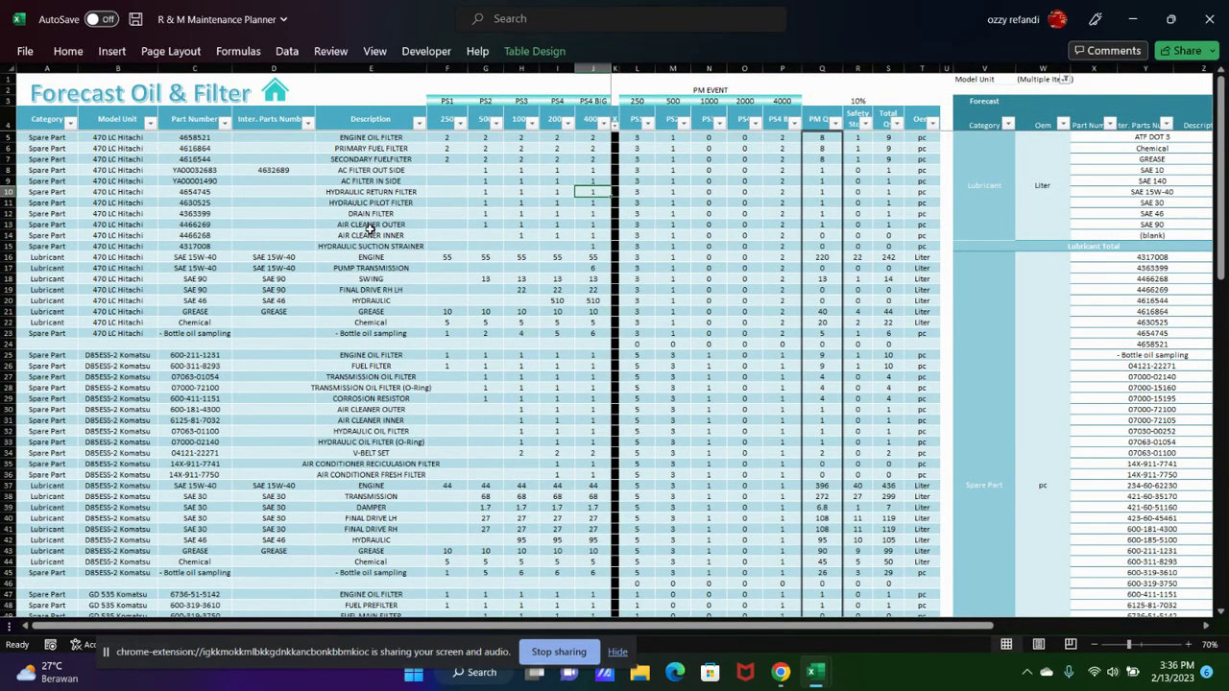
scroll(371, 236, down, 5)
scroll(374, 248, up, 4)
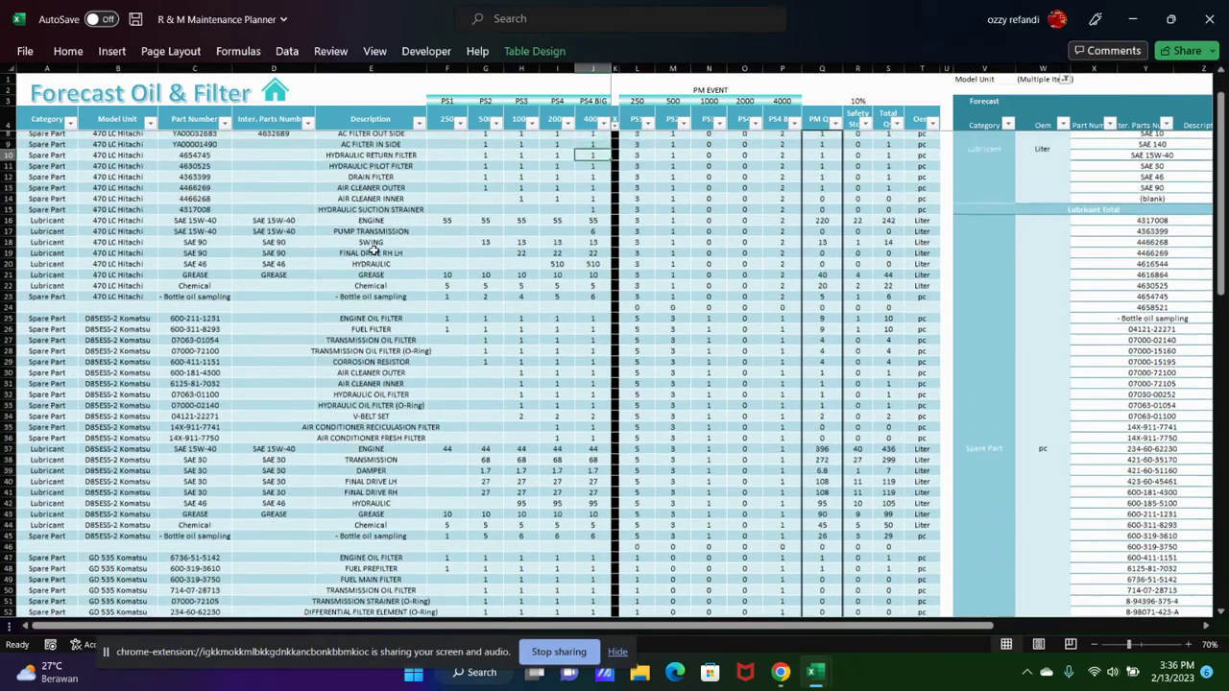
scroll(374, 248, up, 1)
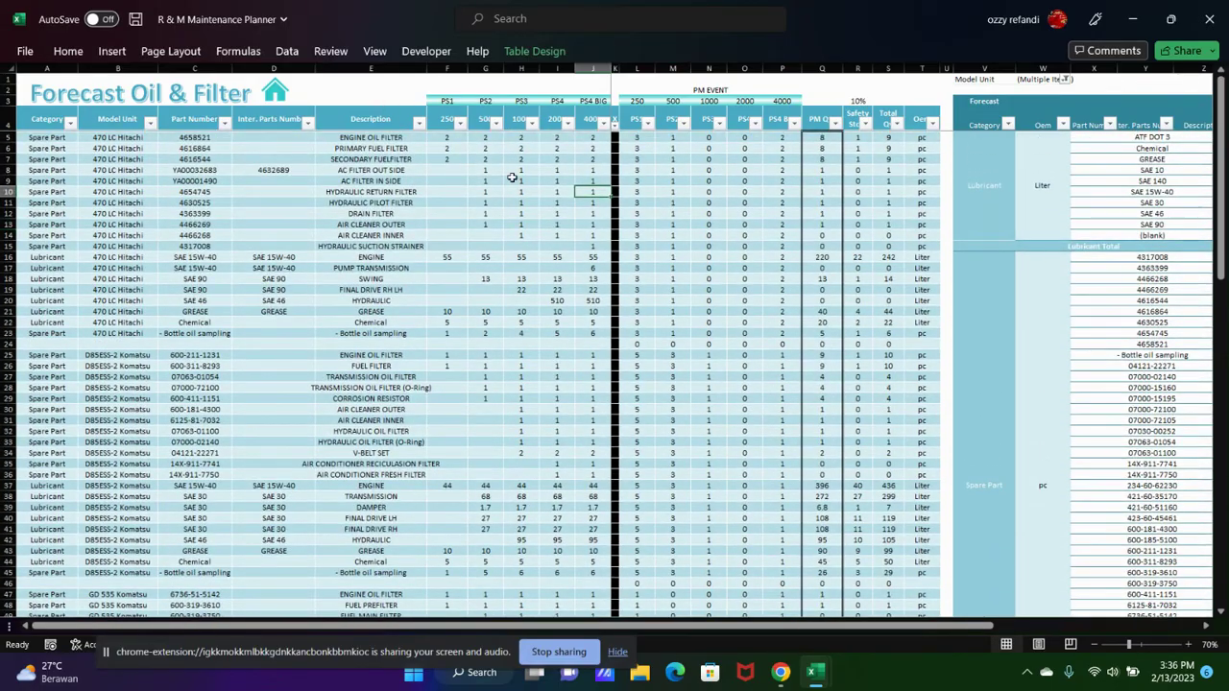
click(785, 141)
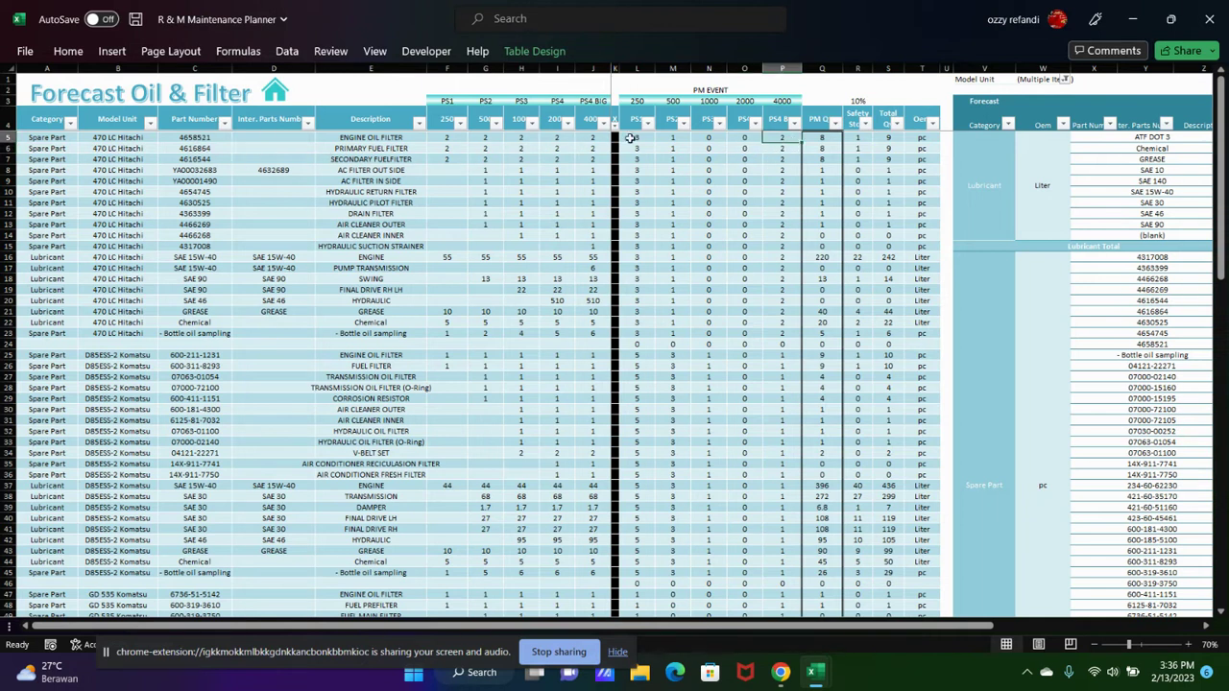
drag(687, 629, 743, 631)
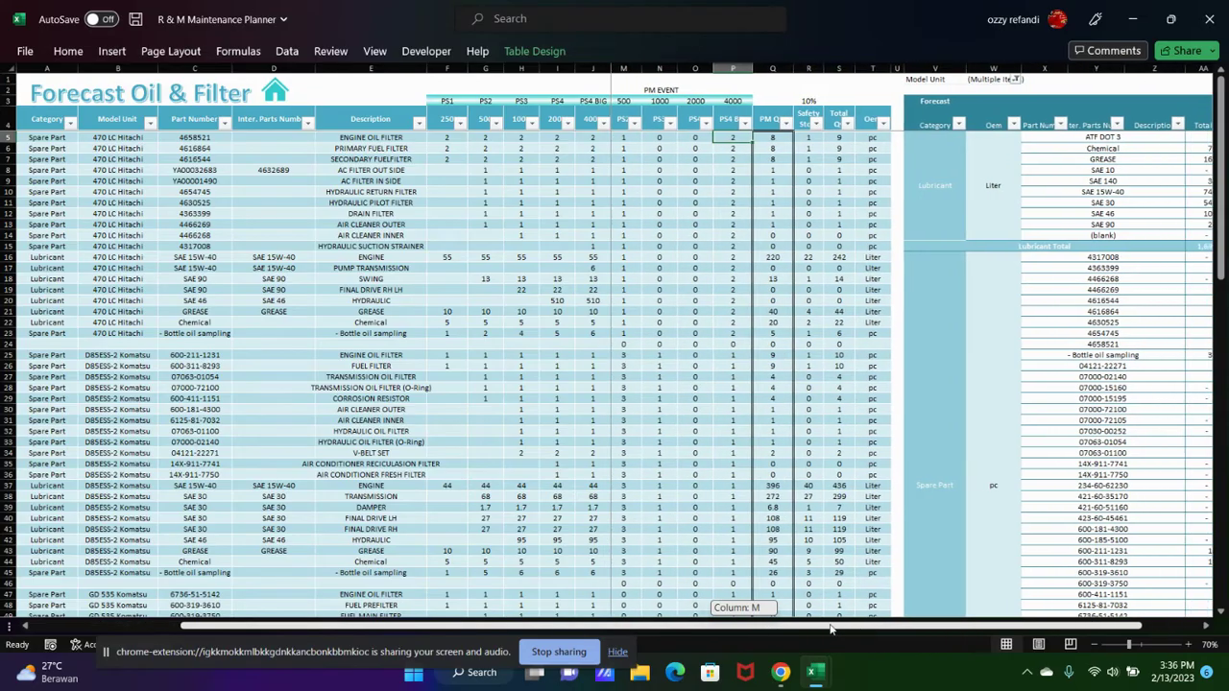
drag(742, 631, 761, 631)
- Select the Lubricant pivot totals, including SAE 46, to read the 1,697-liter sum
click(906, 171)
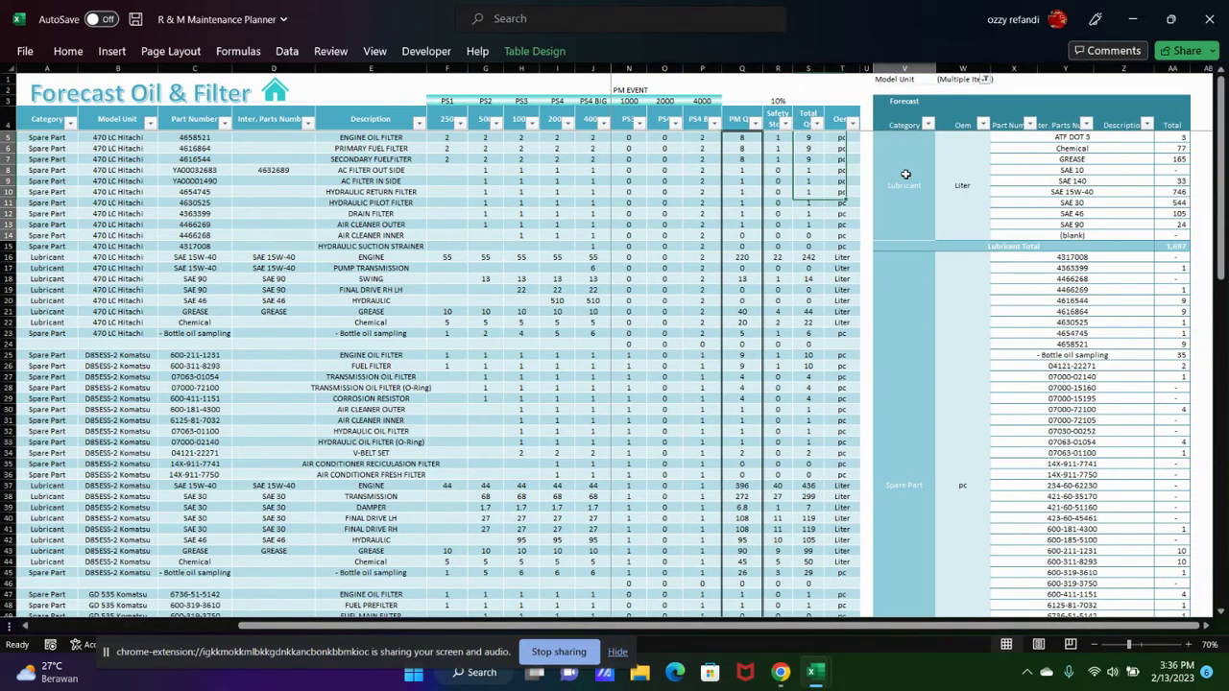
scroll(1076, 173, down, 1)
scroll(1056, 220, down, 2)
scroll(1036, 272, down, 1)
scroll(1128, 386, up, 1)
scroll(1152, 206, up, 1)
scroll(1159, 172, up, 2)
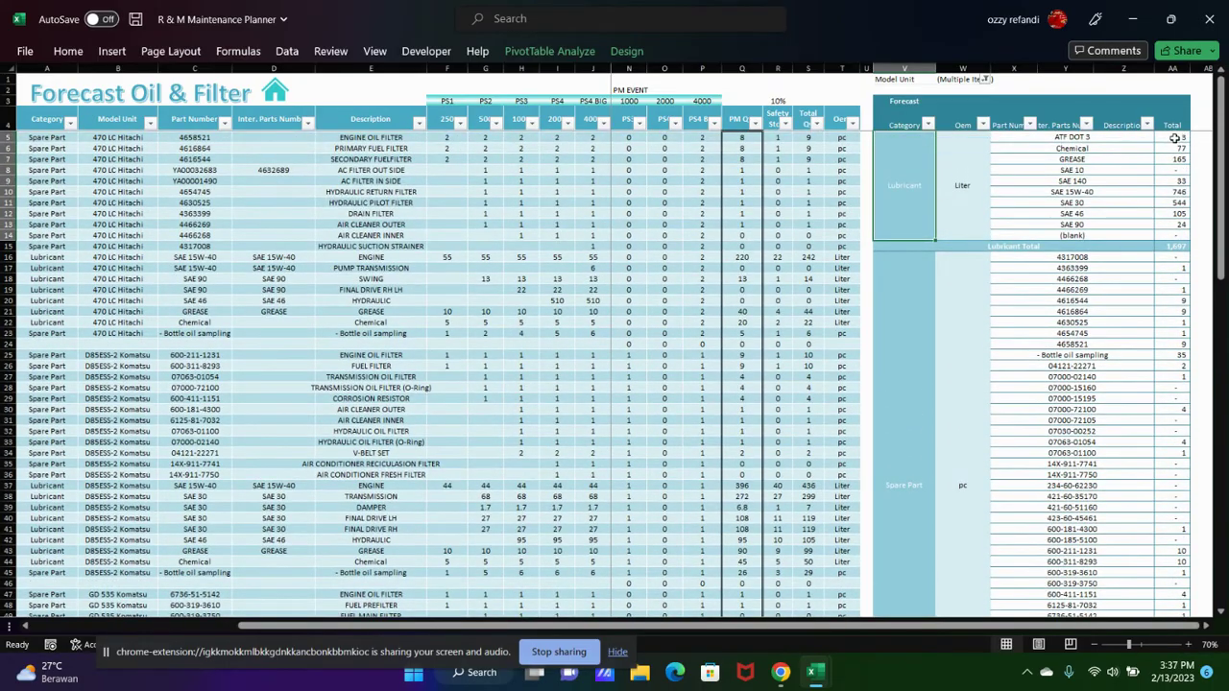
drag(1174, 137, 1169, 236)
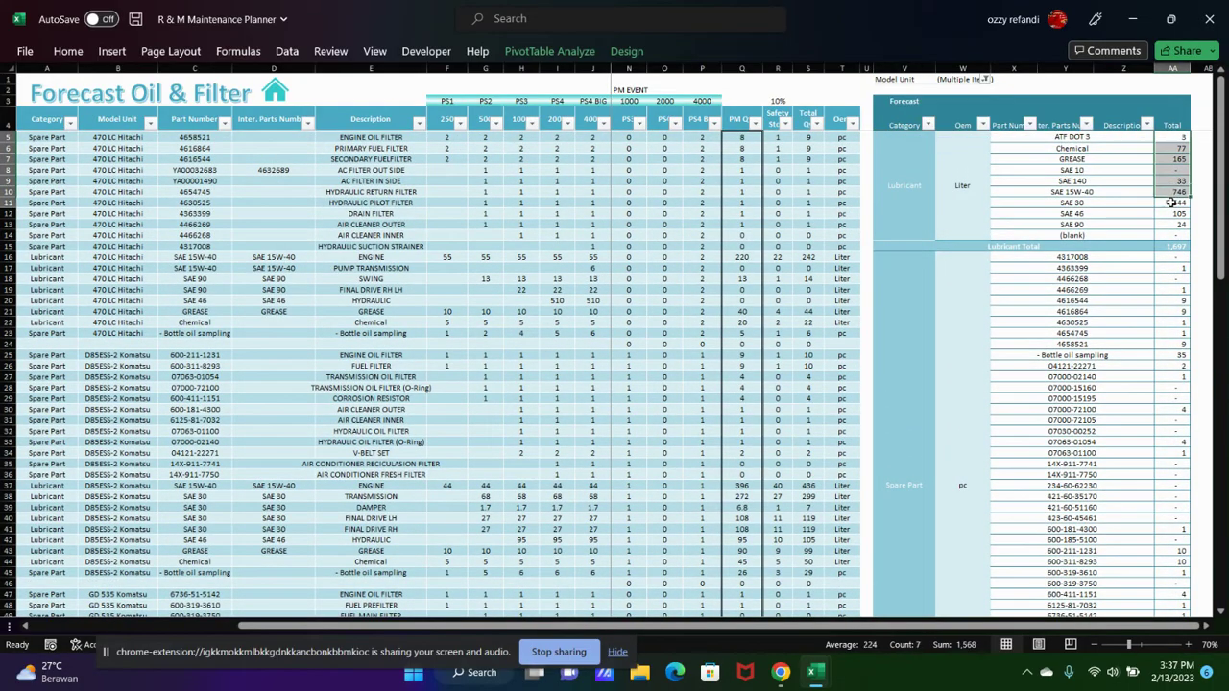
click(1090, 218)
drag(1173, 262, 1166, 405)
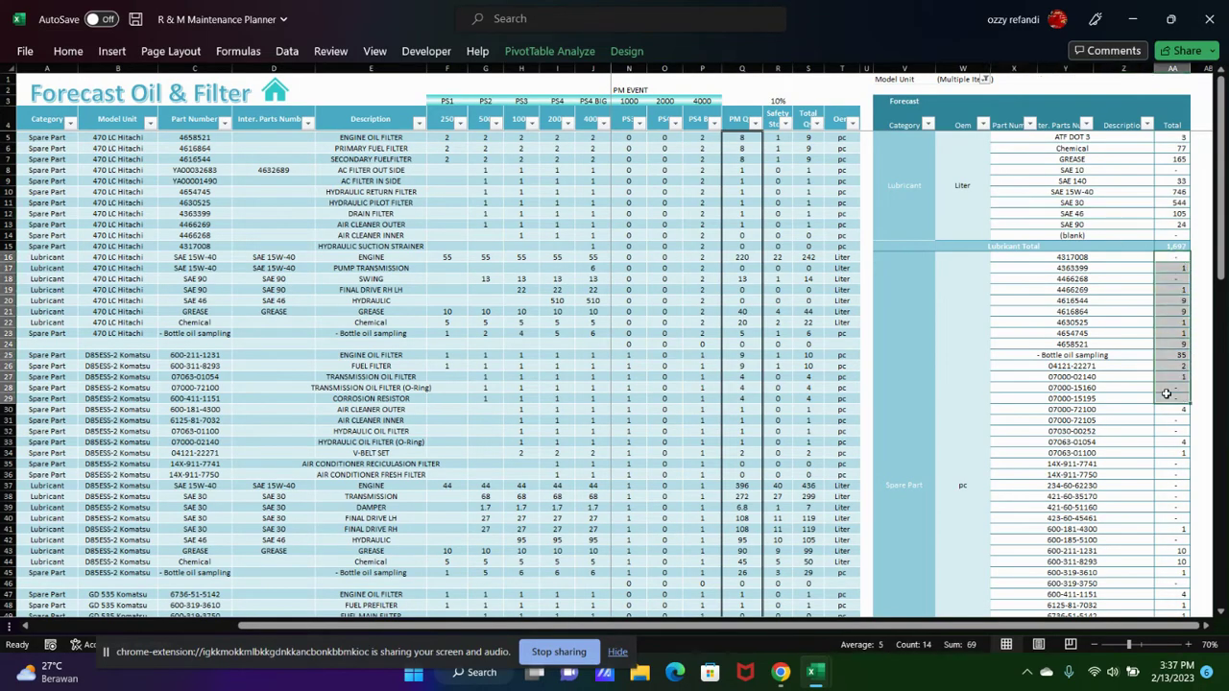
scroll(1166, 394, down, 5)
scroll(1166, 394, up, 5)
- Open the PCR monitoring sheet from the dashboard and scroll to its top
click(277, 92)
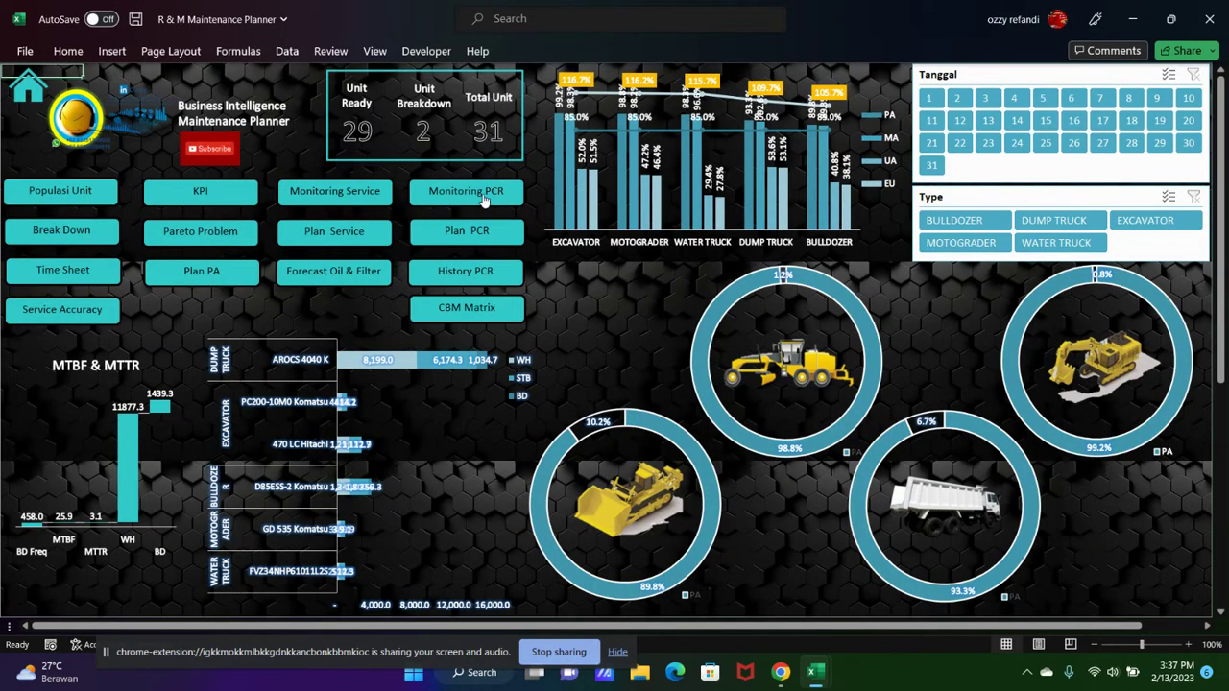
click(427, 196)
scroll(207, 154, up, 9)
scroll(206, 162, up, 9)
scroll(206, 161, up, 9)
scroll(240, 109, up, 9)
- Return to the dashboard and open the Schedule PCR sheet, selecting the 8-Oct-23 entries and Component header
click(154, 94)
click(468, 232)
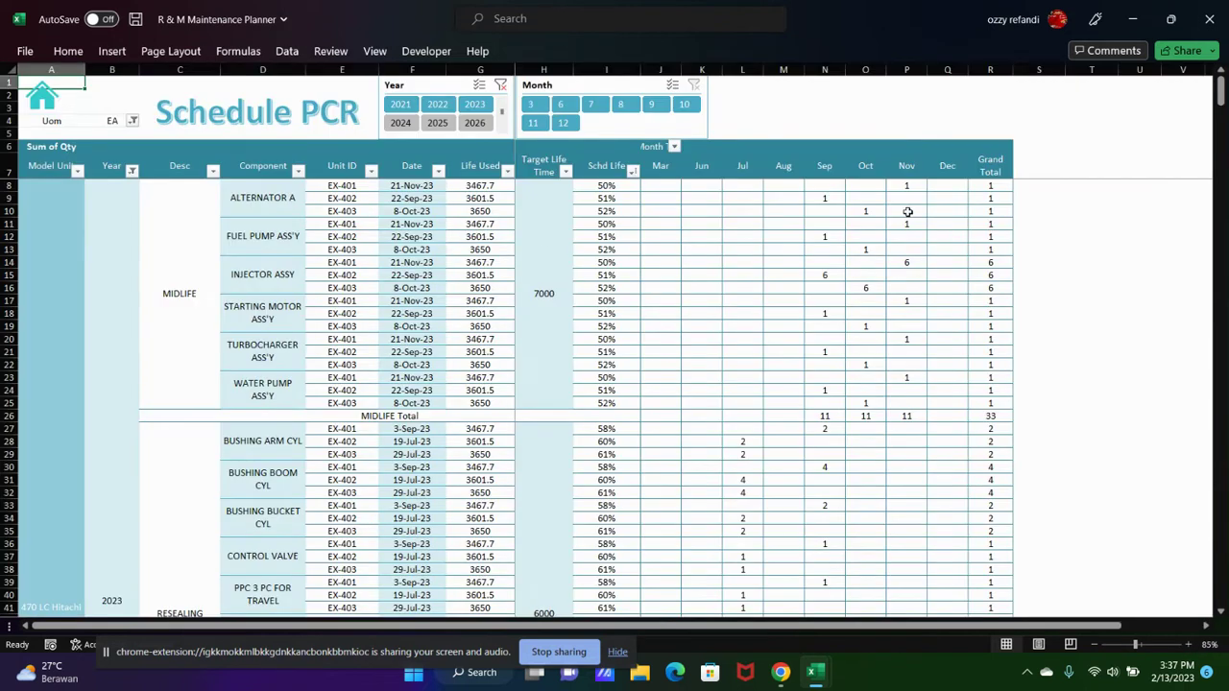
click(376, 247)
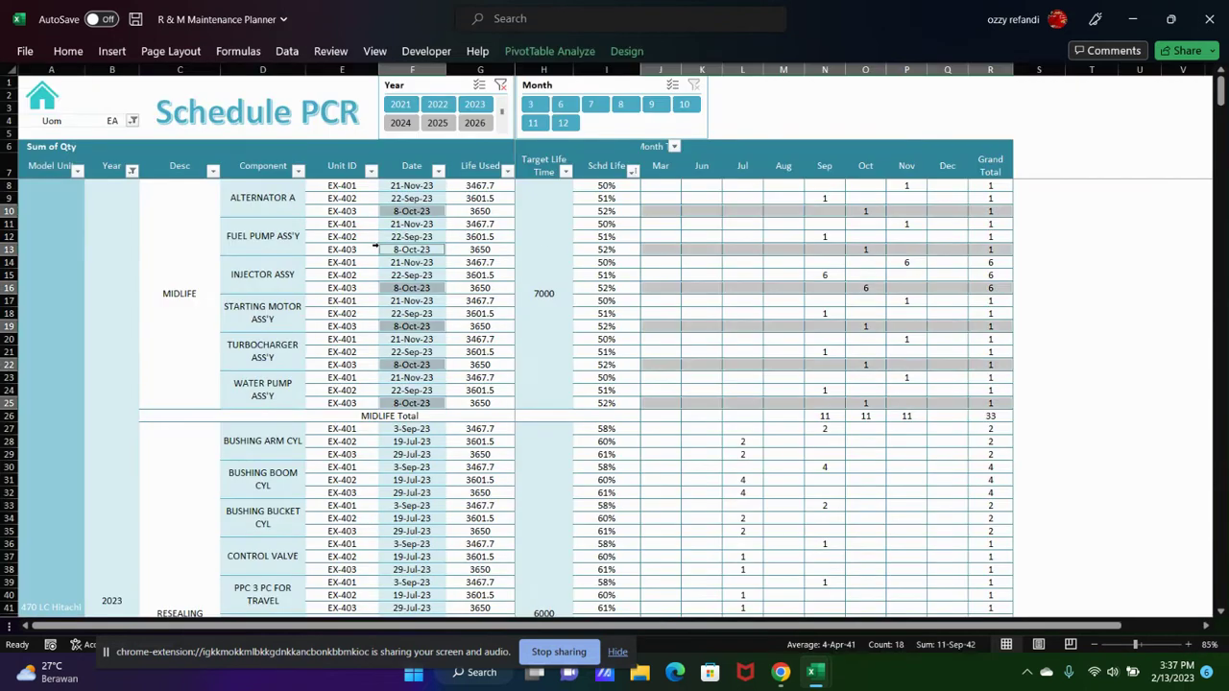
click(246, 170)
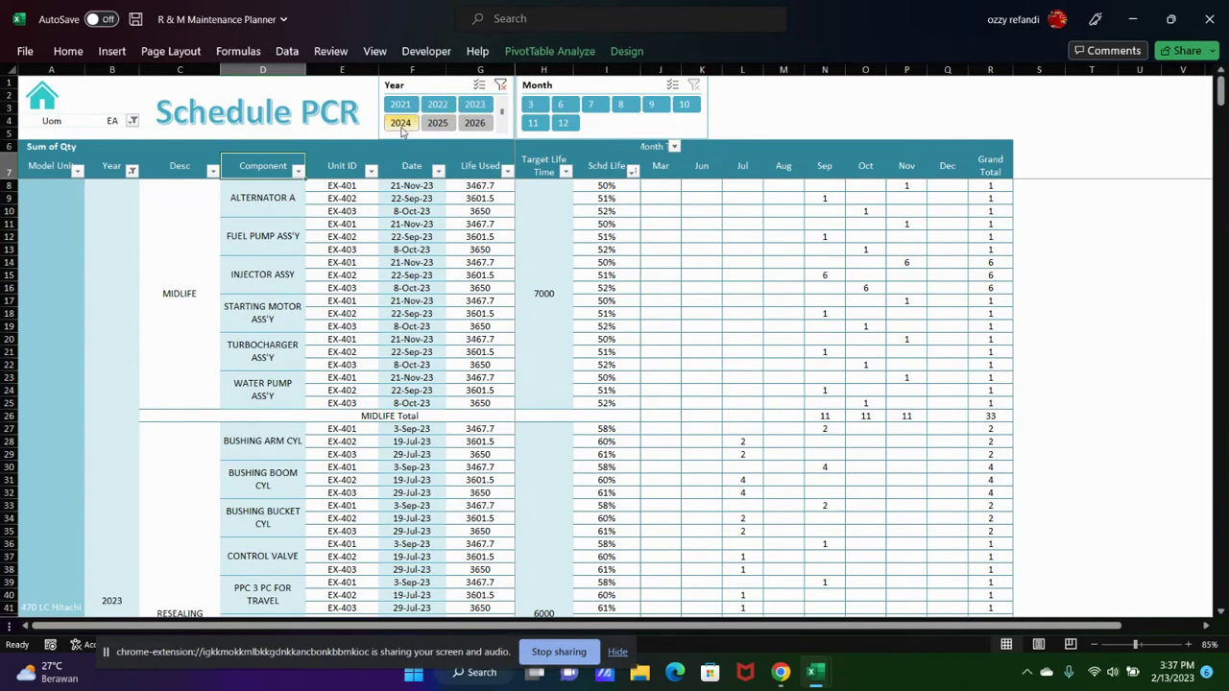
- Clear the Year slicer, then filter the schedule through 2021, 2022, 2023 and finally 2024
click(500, 86)
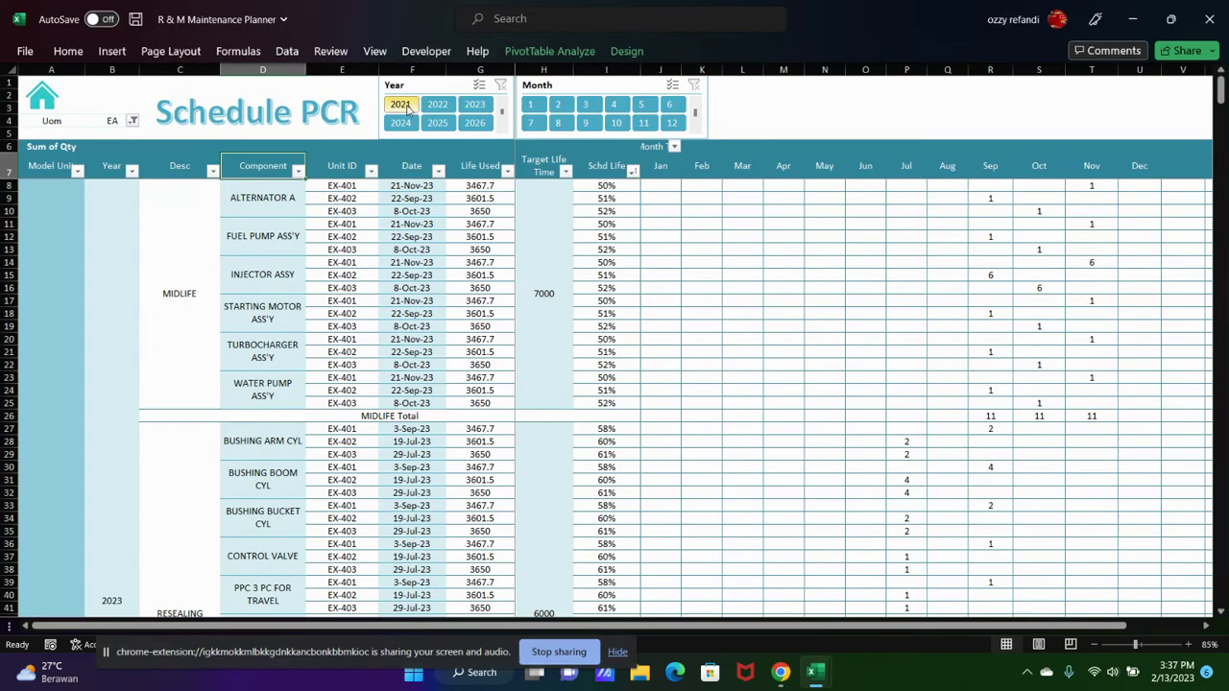
click(403, 106)
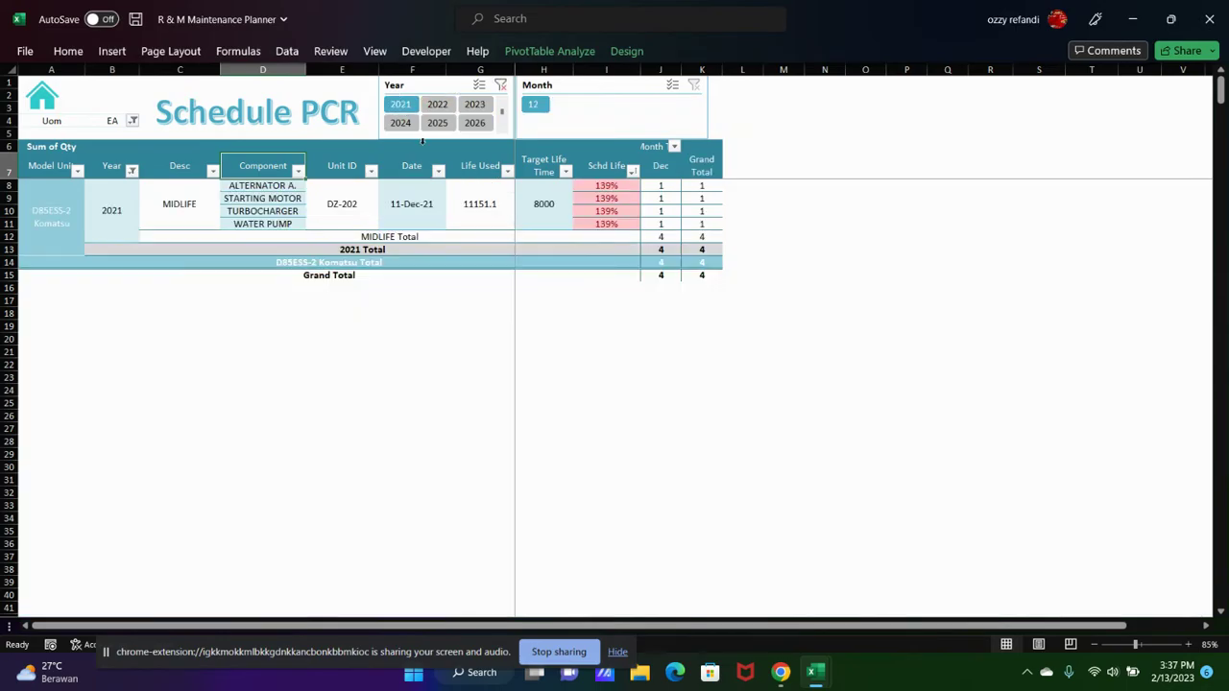
click(436, 107)
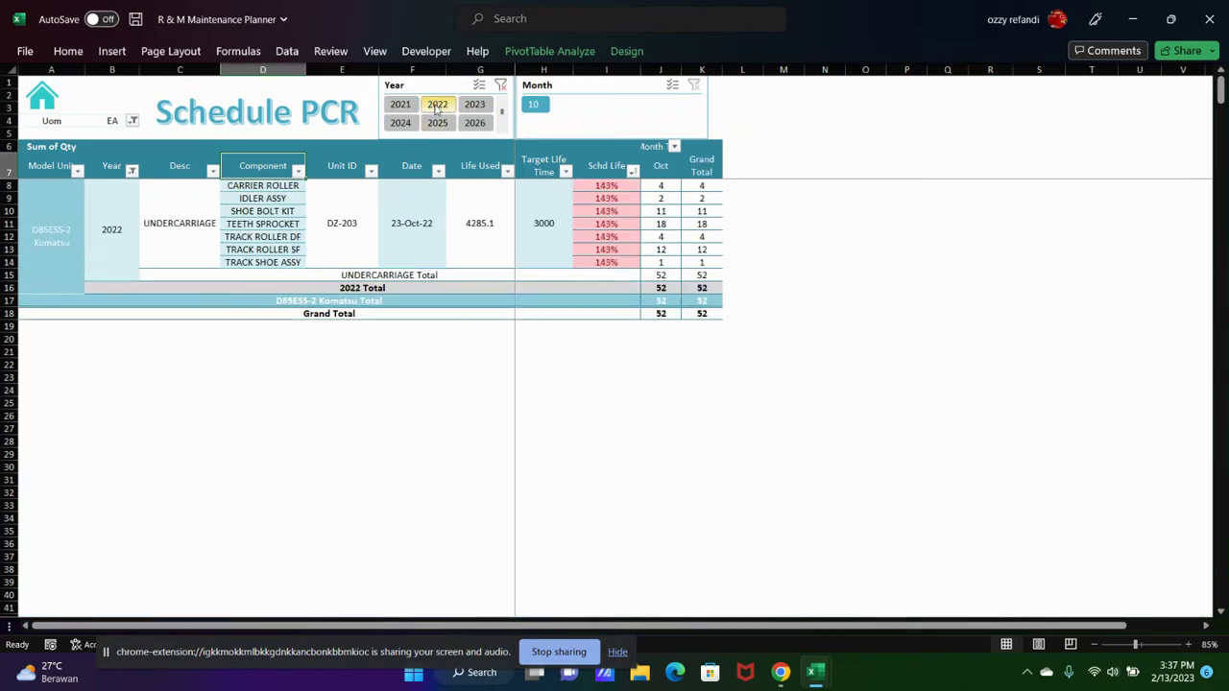
click(475, 106)
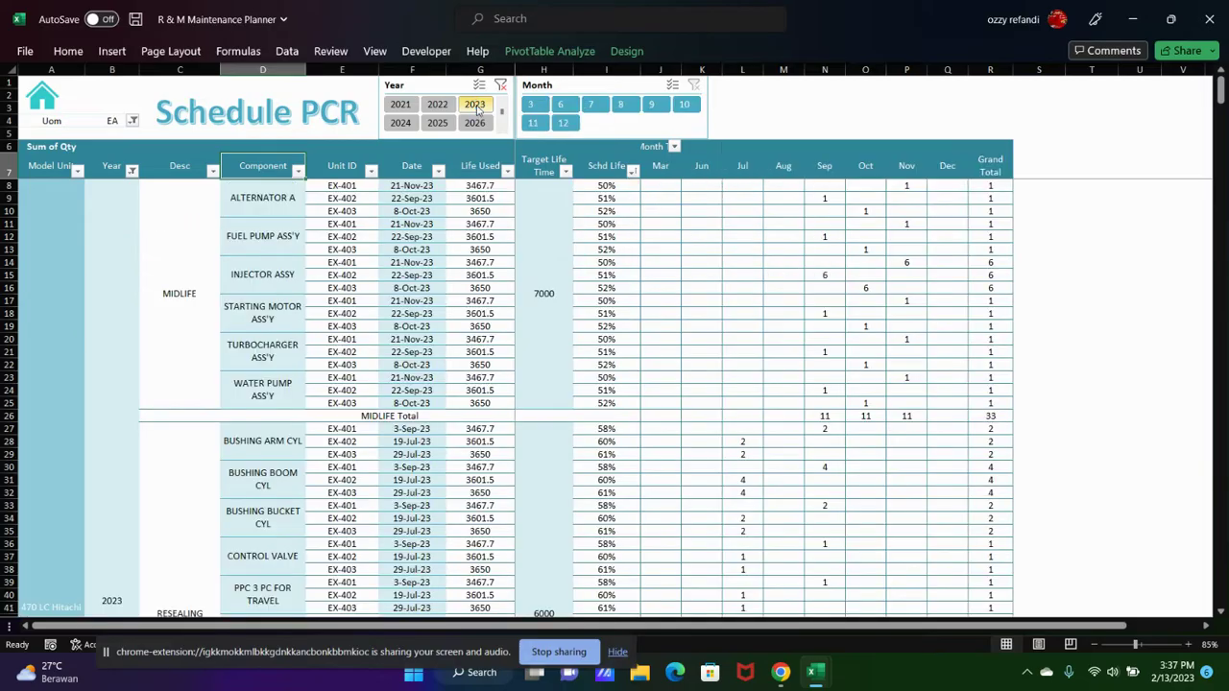
click(404, 126)
- Review the filtered schedule, selecting the PCR description and AIR COMPRESSOR component entries
scroll(432, 216, down, 2)
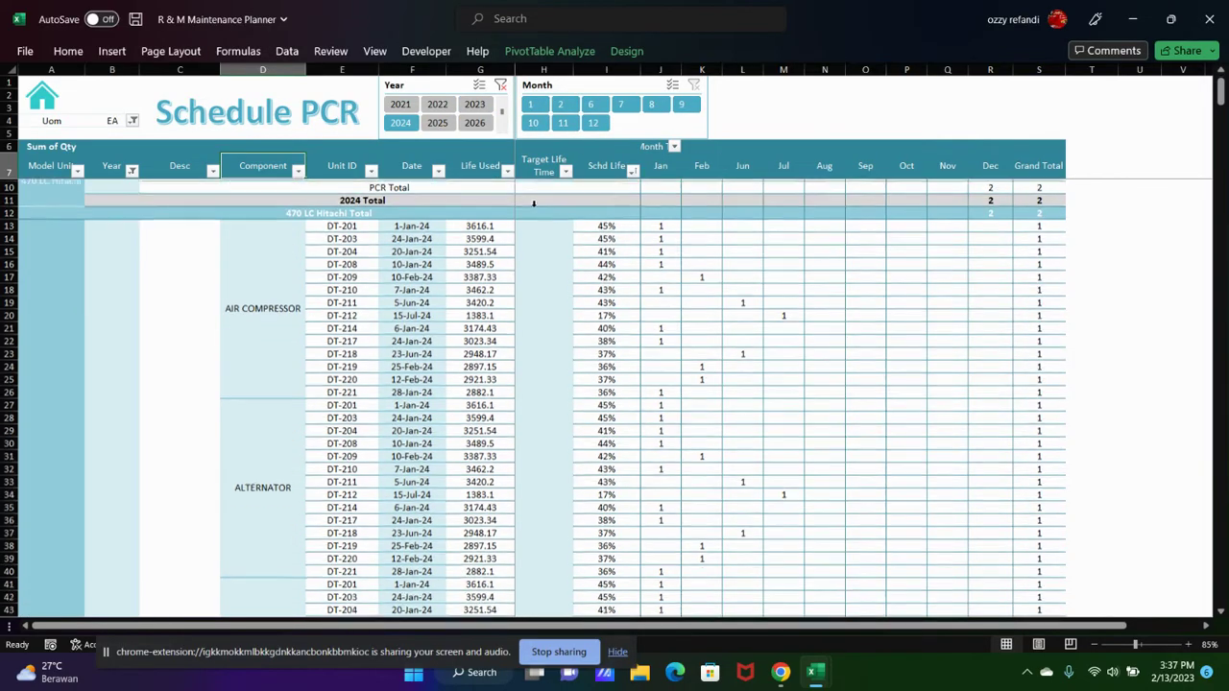
scroll(336, 231, up, 2)
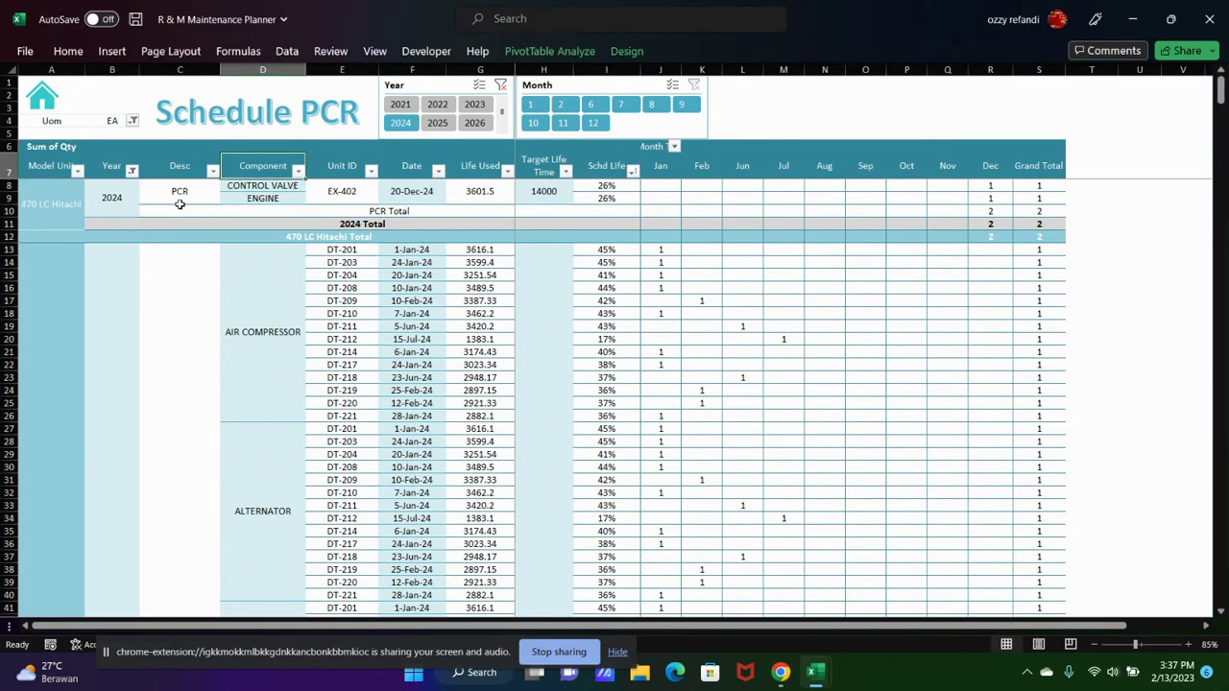
click(179, 205)
click(292, 313)
scroll(378, 317, down, 9)
scroll(378, 317, down, 7)
scroll(530, 301, down, 10)
scroll(530, 301, down, 7)
scroll(530, 300, down, 4)
scroll(530, 300, up, 4)
scroll(530, 301, up, 3)
click(477, 106)
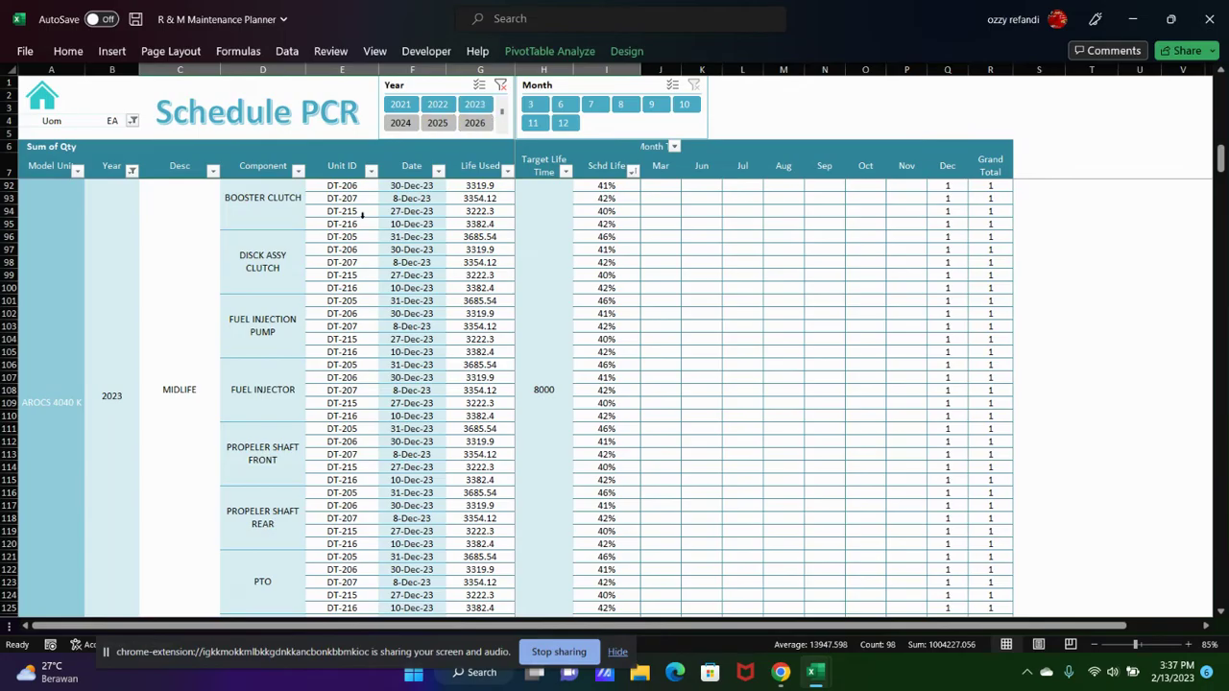
scroll(395, 252, up, 2)
scroll(395, 253, up, 5)
scroll(395, 253, up, 12)
scroll(396, 253, up, 9)
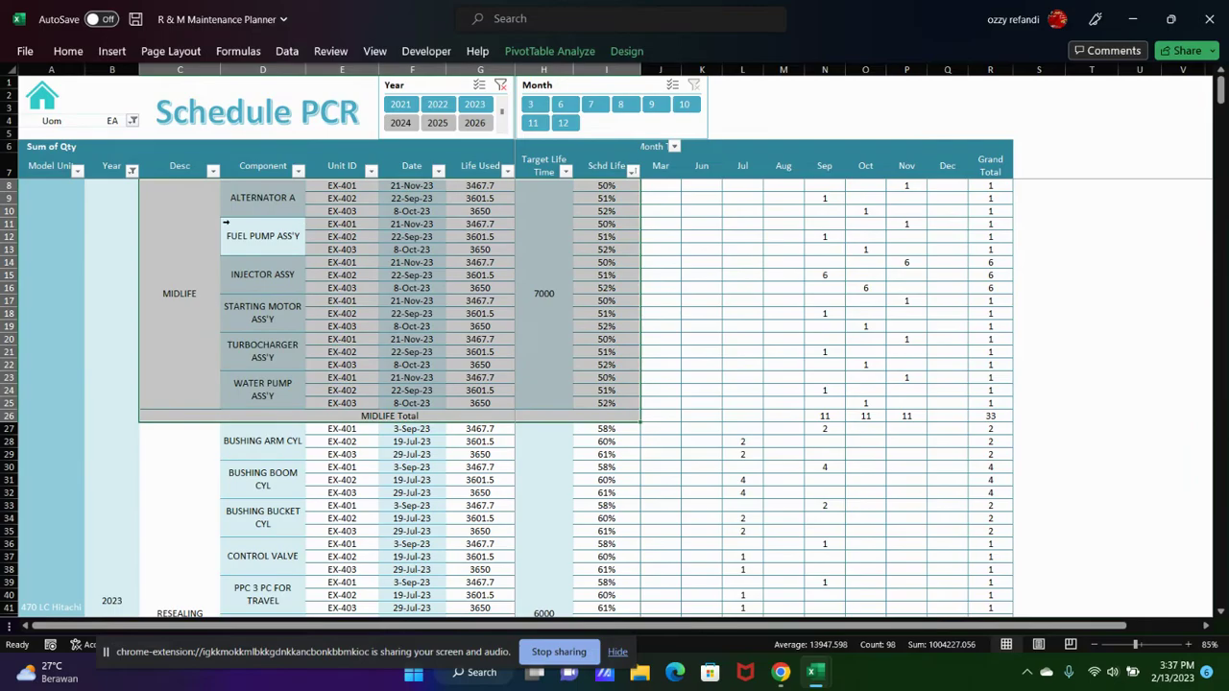
click(192, 212)
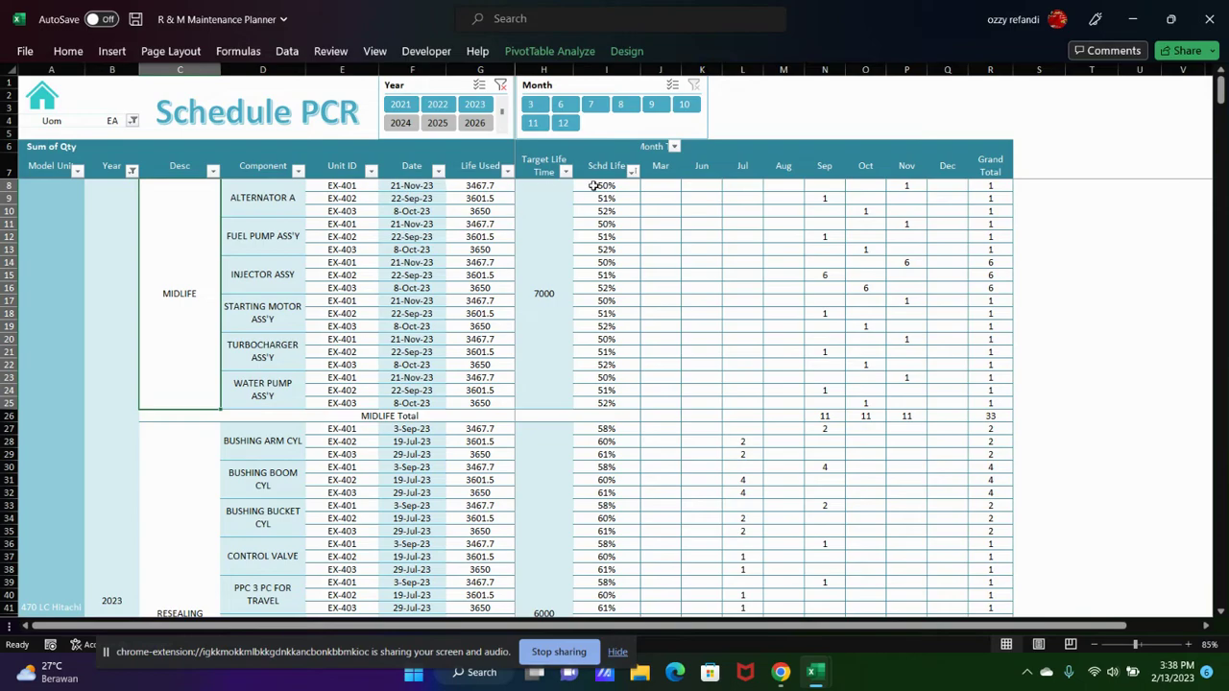
scroll(562, 213, down, 3)
scroll(564, 216, down, 2)
scroll(566, 219, down, 7)
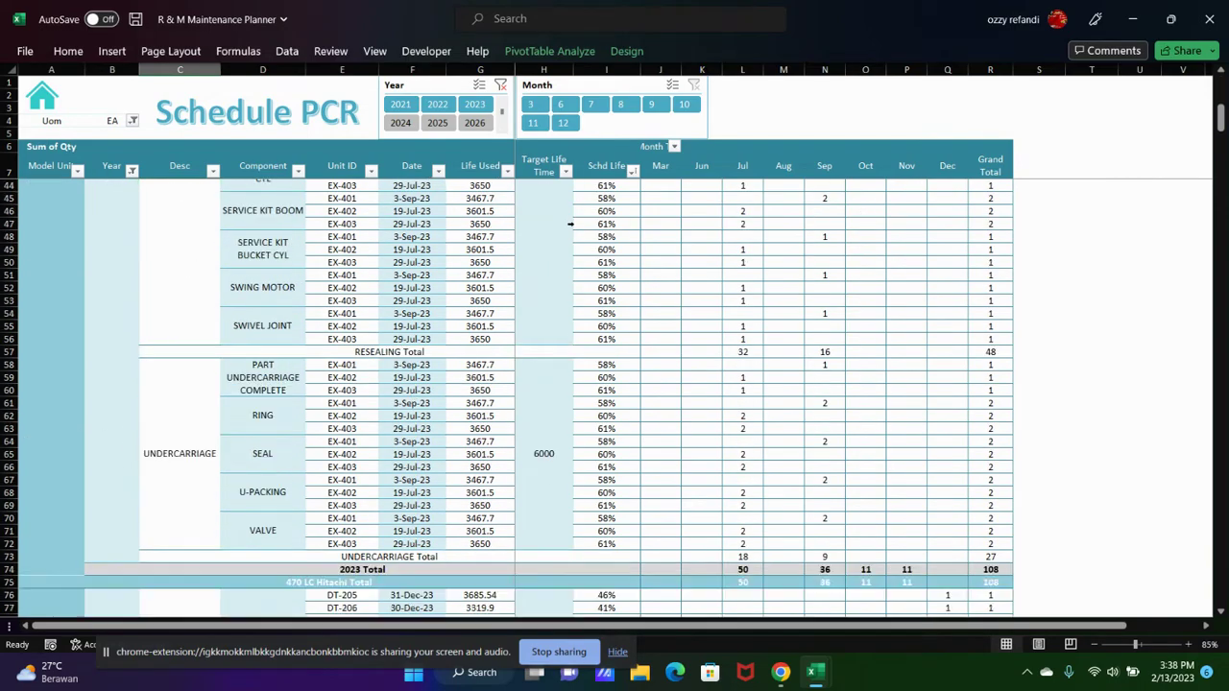
scroll(570, 223, down, 5)
scroll(571, 221, down, 6)
scroll(571, 220, down, 3)
scroll(571, 221, down, 7)
scroll(614, 209, down, 3)
scroll(653, 200, down, 4)
scroll(633, 216, down, 3)
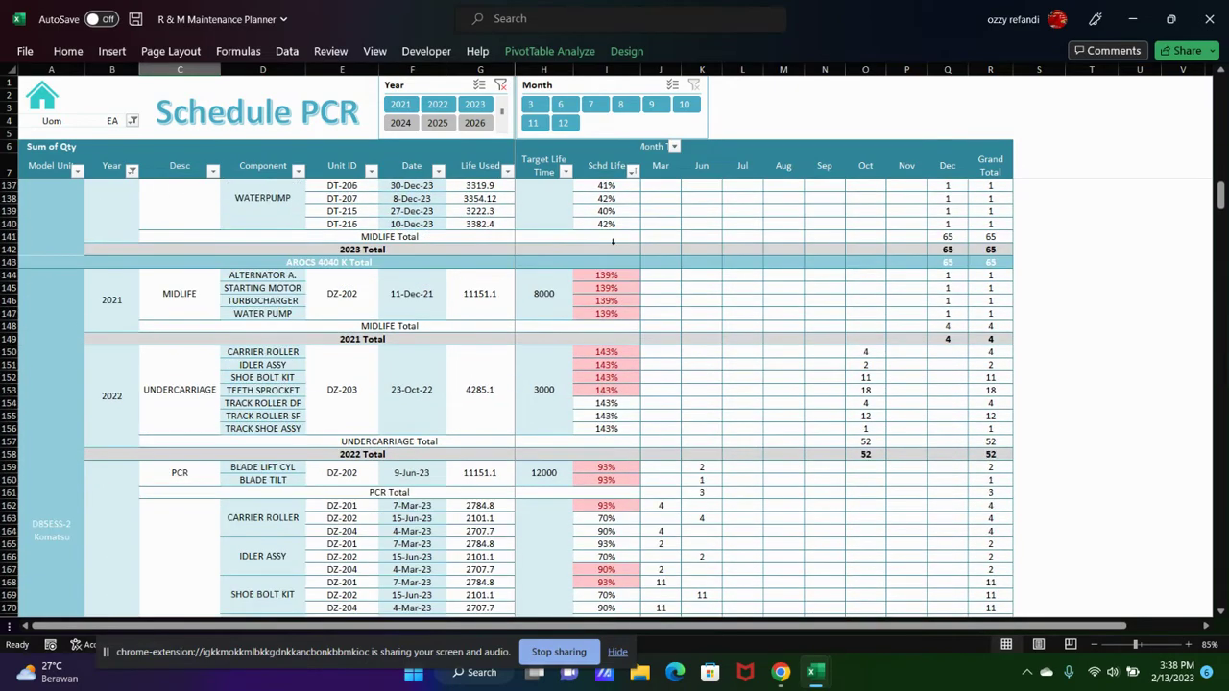
click(605, 274)
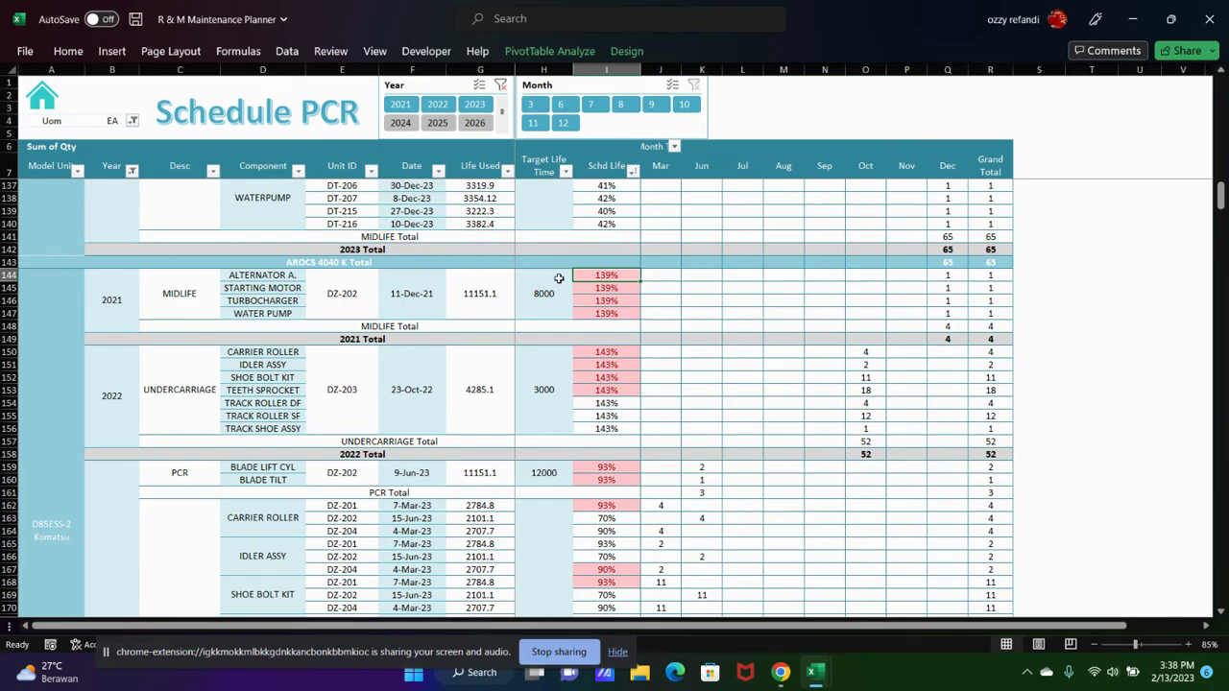
click(546, 271)
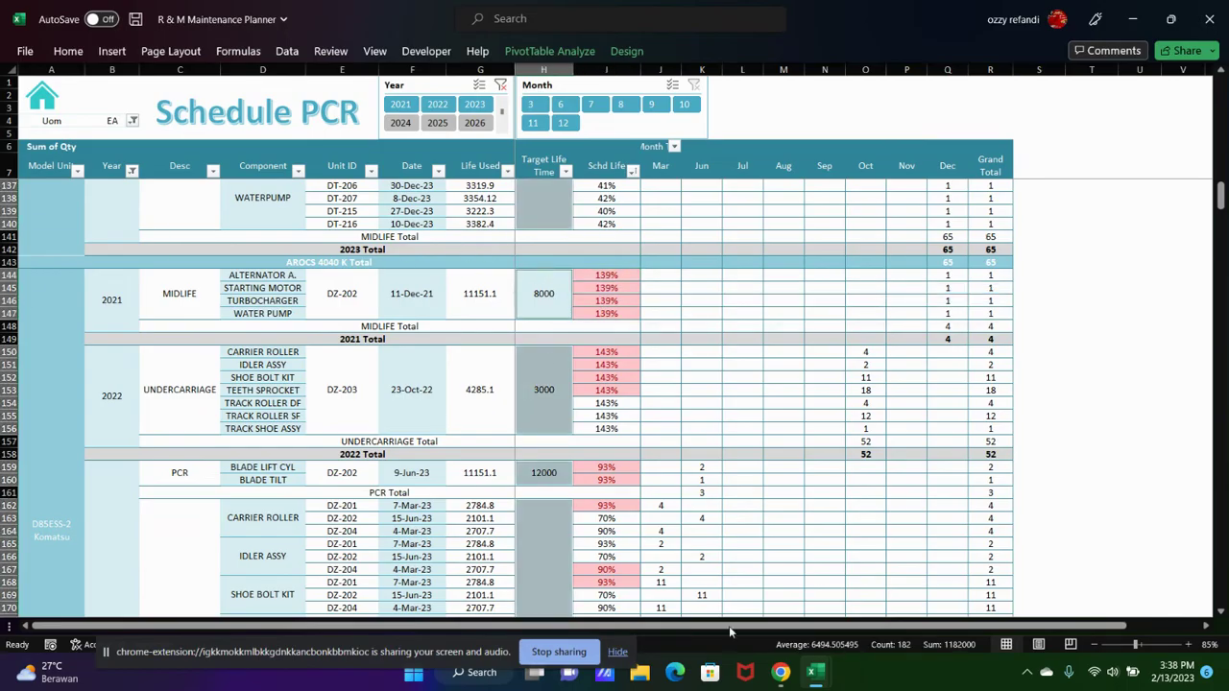
mouse_move(781, 672)
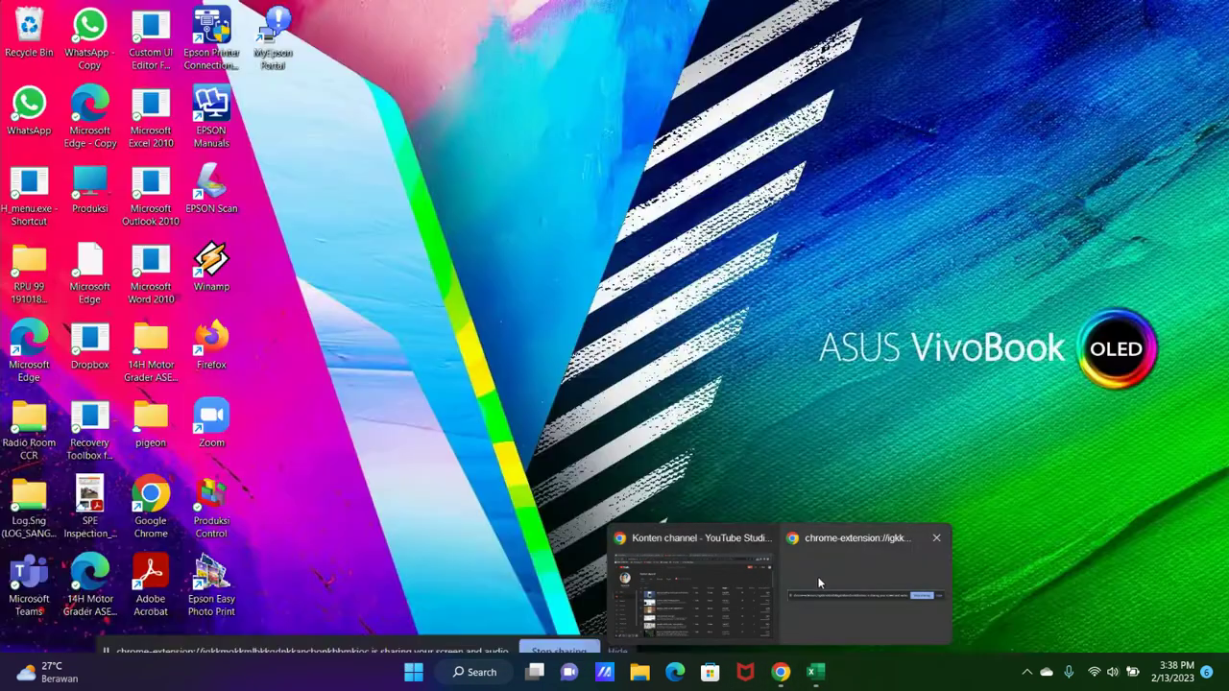
click(730, 576)
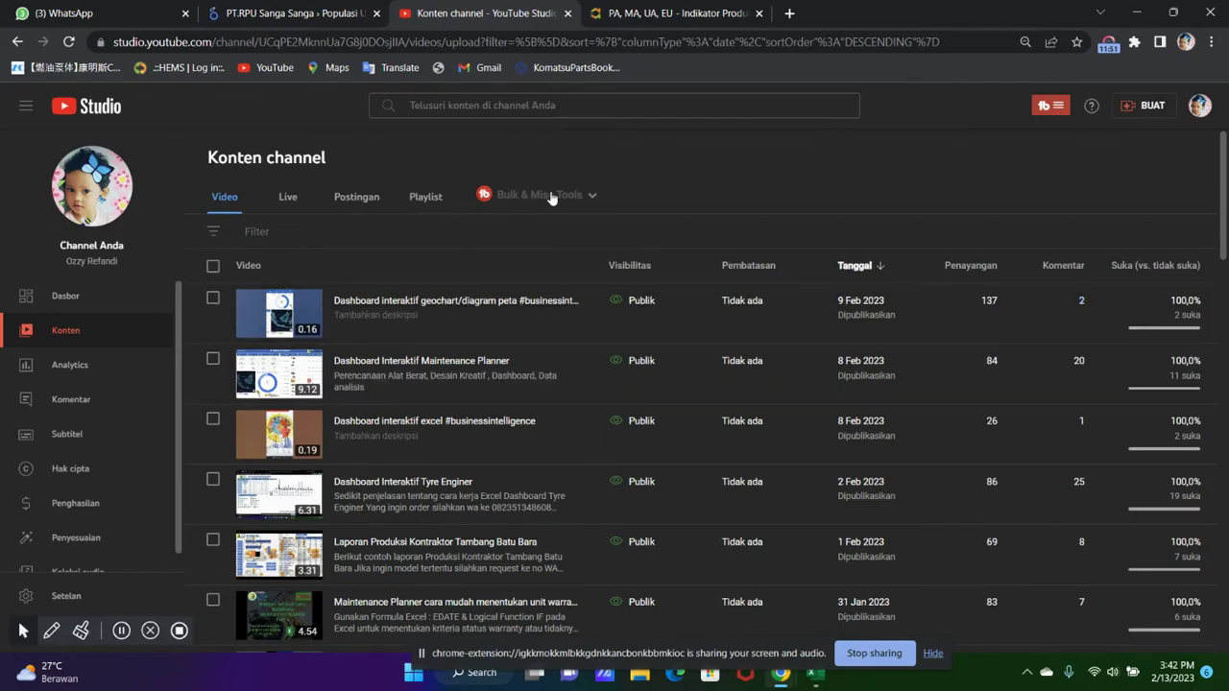
key(alt+Tab)
click(608, 232)
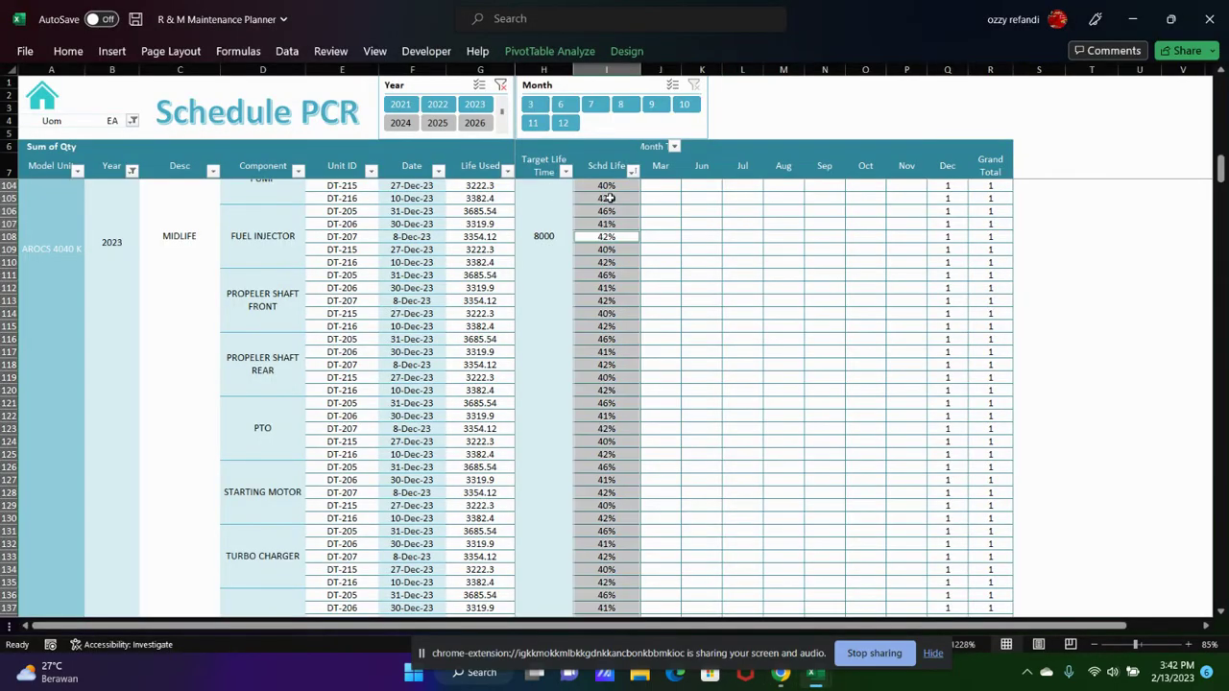
scroll(609, 198, up, 8)
scroll(609, 198, up, 1)
click(591, 171)
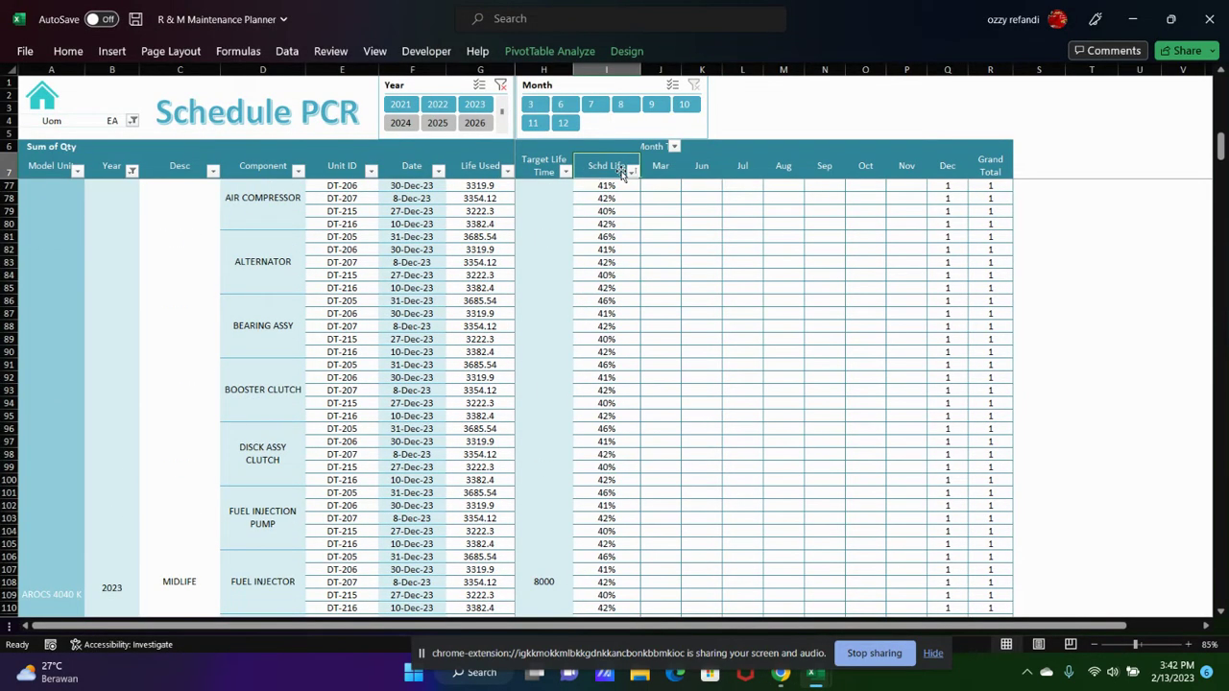
click(633, 171)
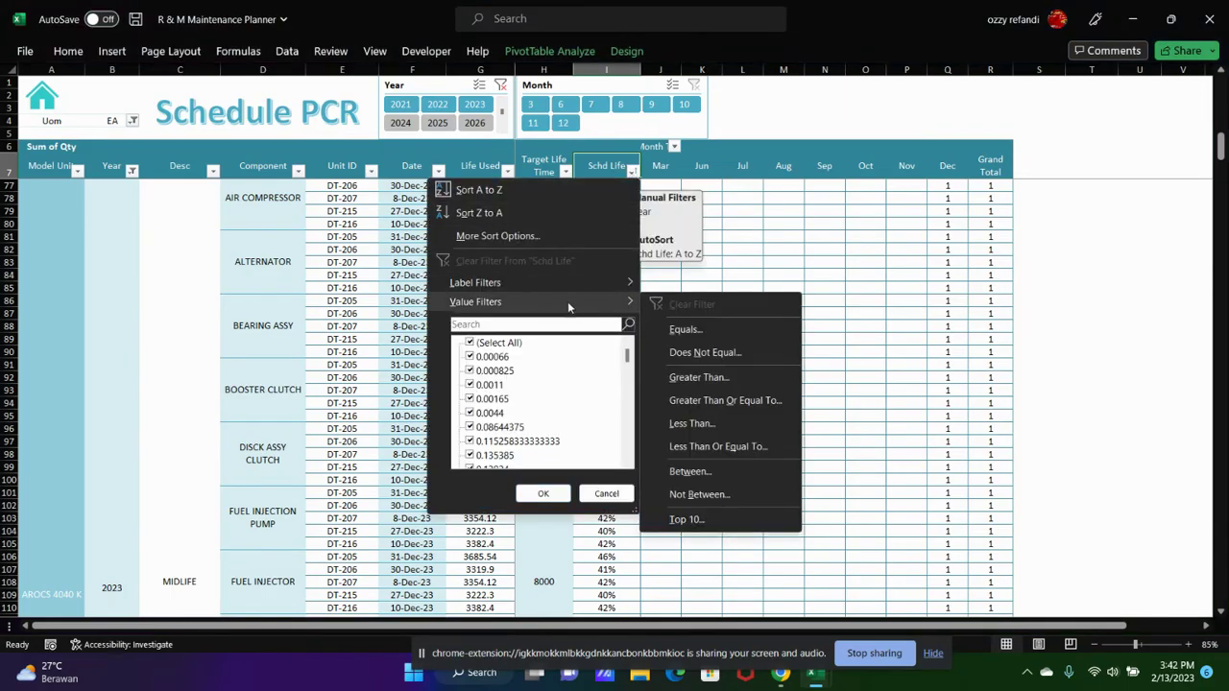
mouse_move(609, 283)
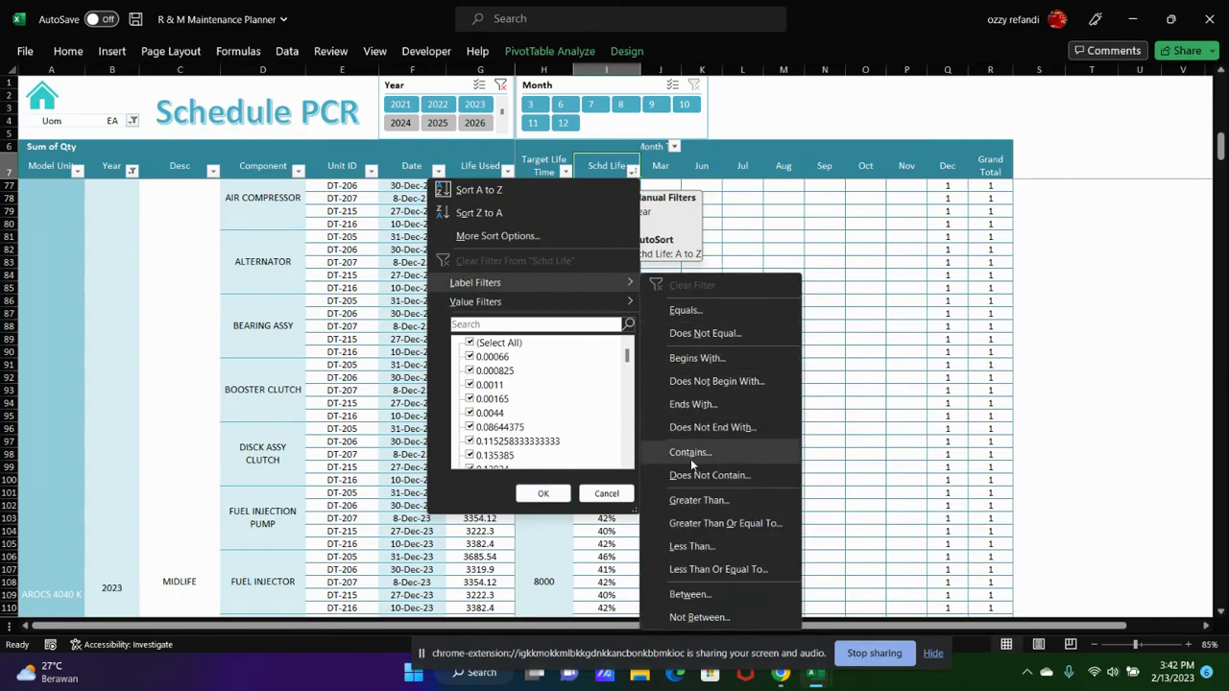
click(695, 500)
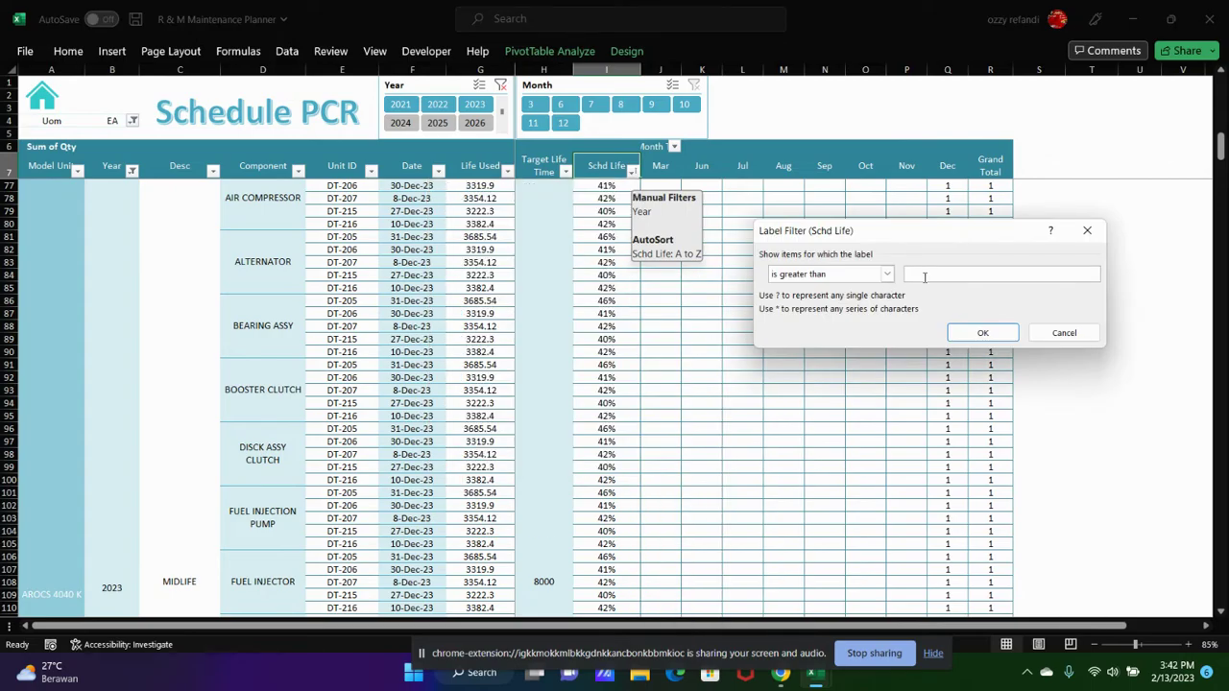
text(1)
click(981, 332)
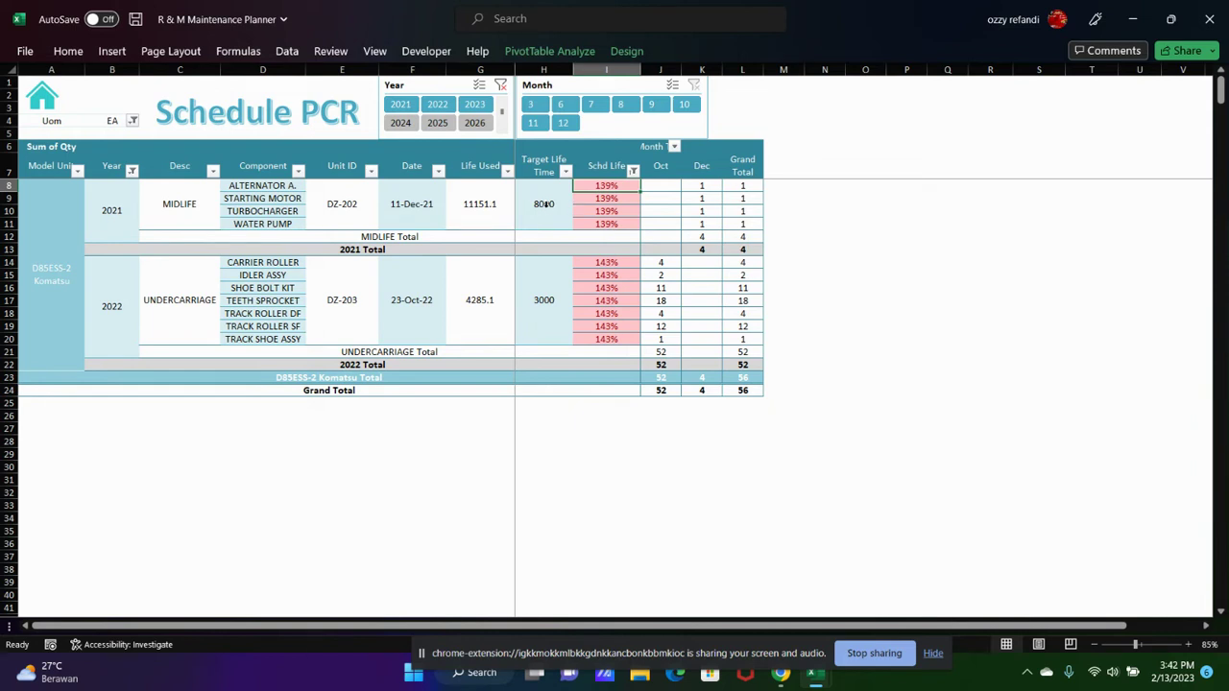
drag(544, 204, 597, 204)
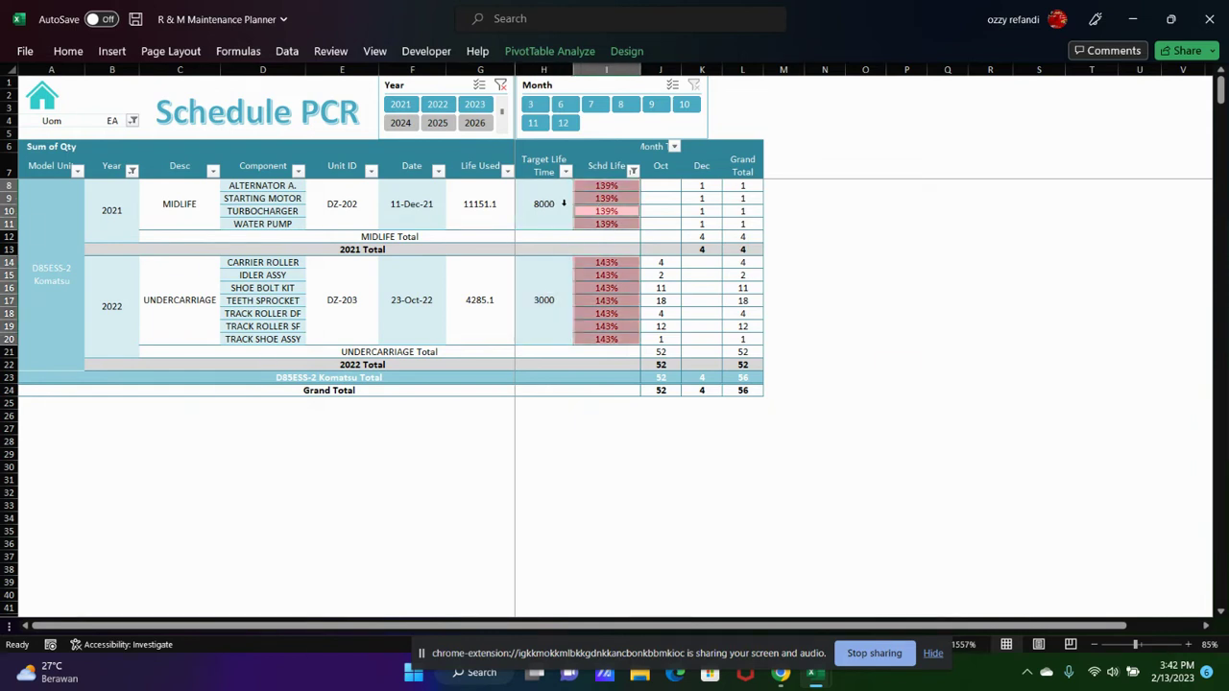
click(629, 200)
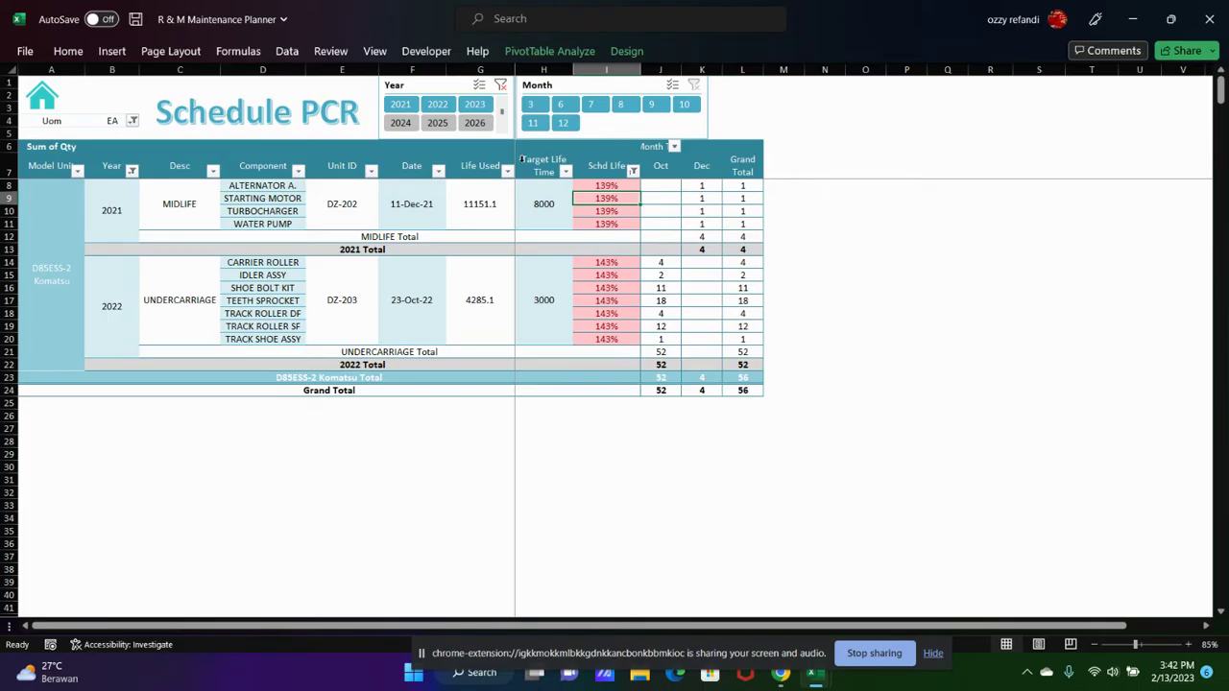
click(633, 171)
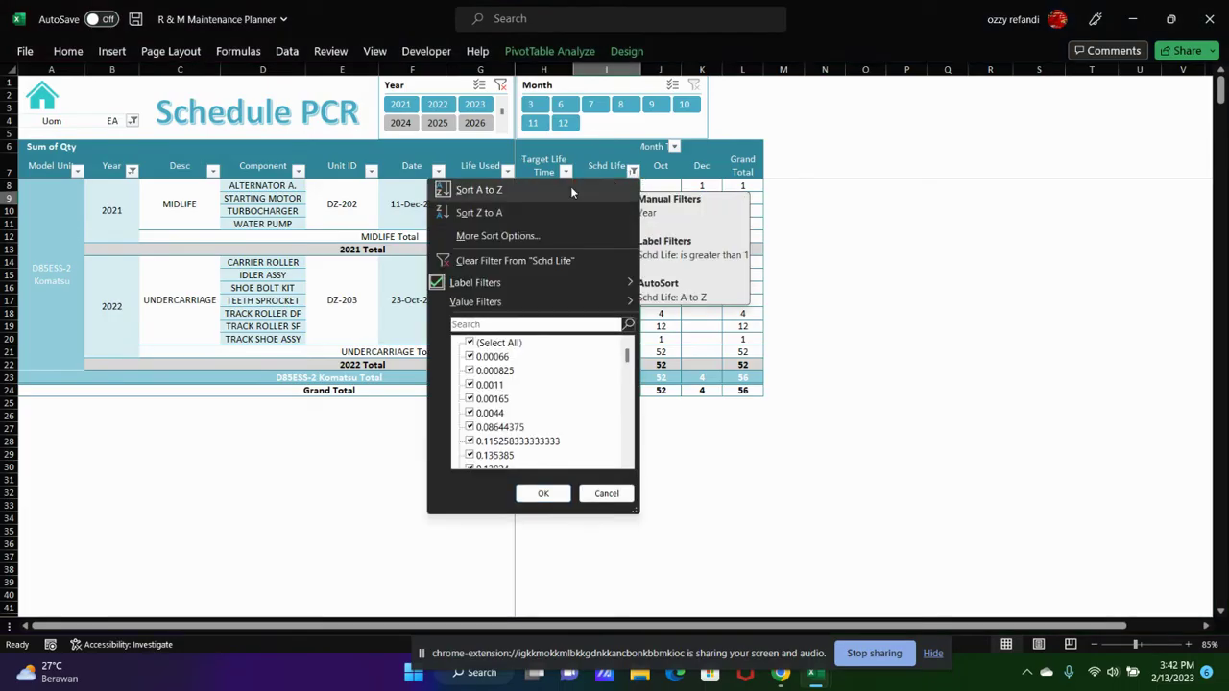
click(567, 261)
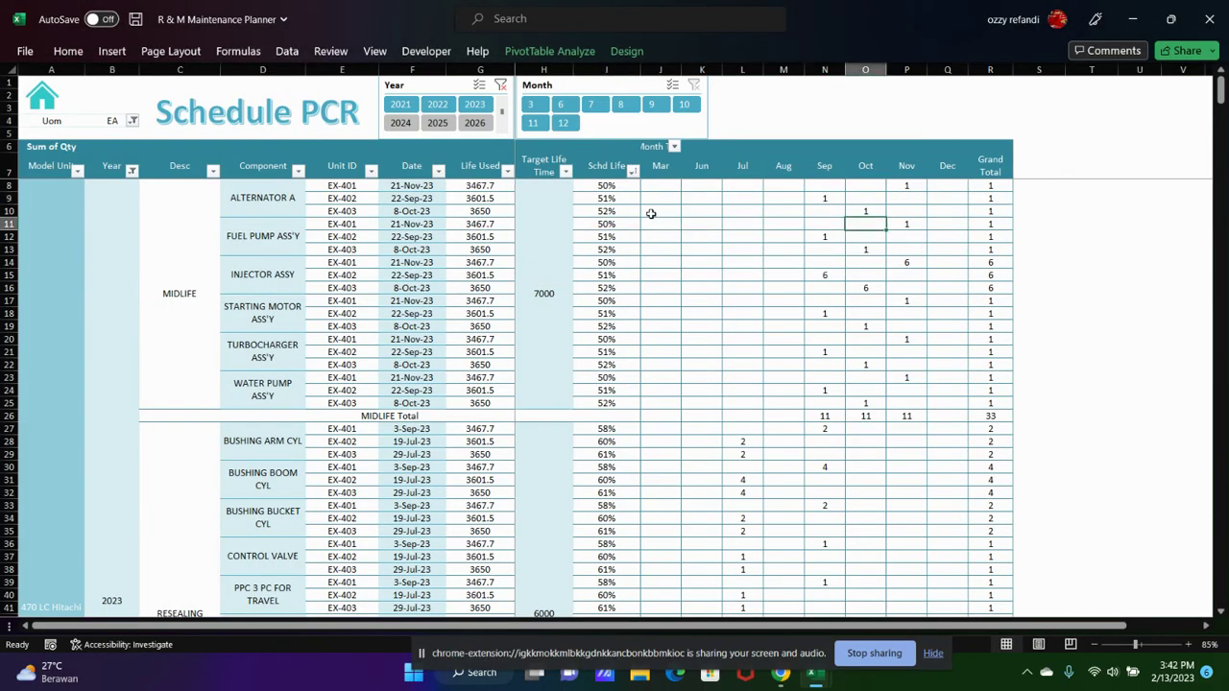
click(661, 181)
click(702, 167)
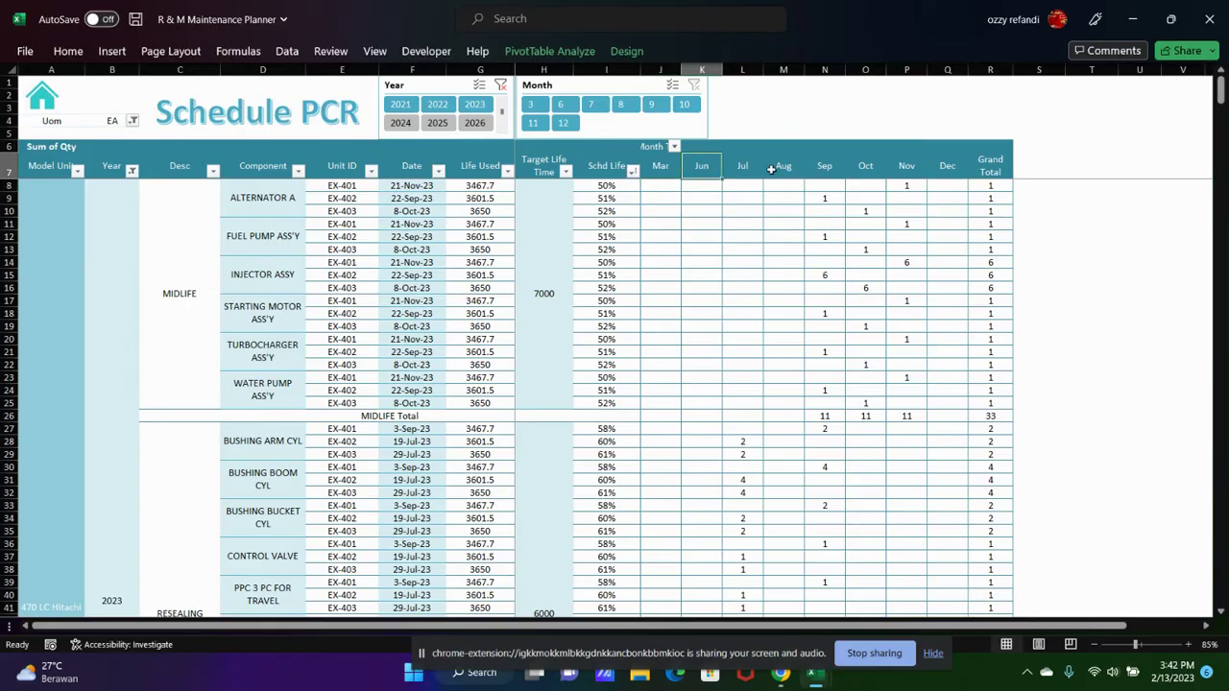
click(886, 184)
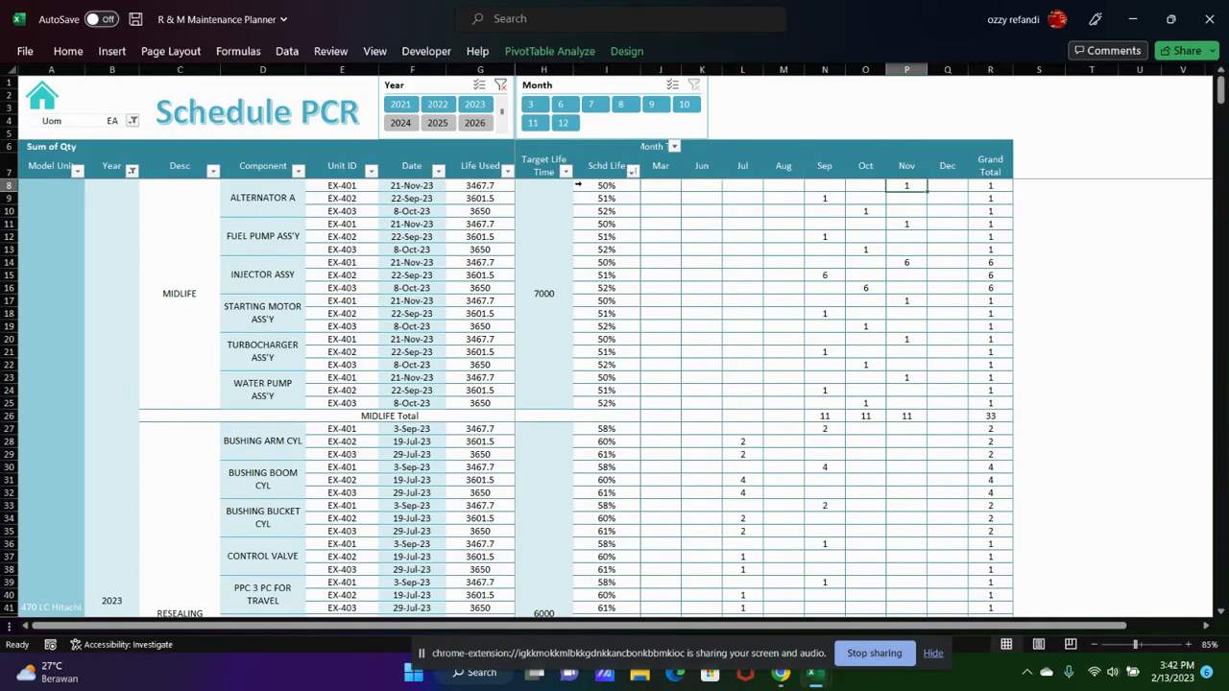
click(412, 152)
scroll(434, 275, down, 4)
scroll(434, 275, down, 2)
scroll(434, 275, down, 9)
scroll(434, 276, down, 4)
scroll(434, 276, down, 8)
scroll(432, 283, down, 4)
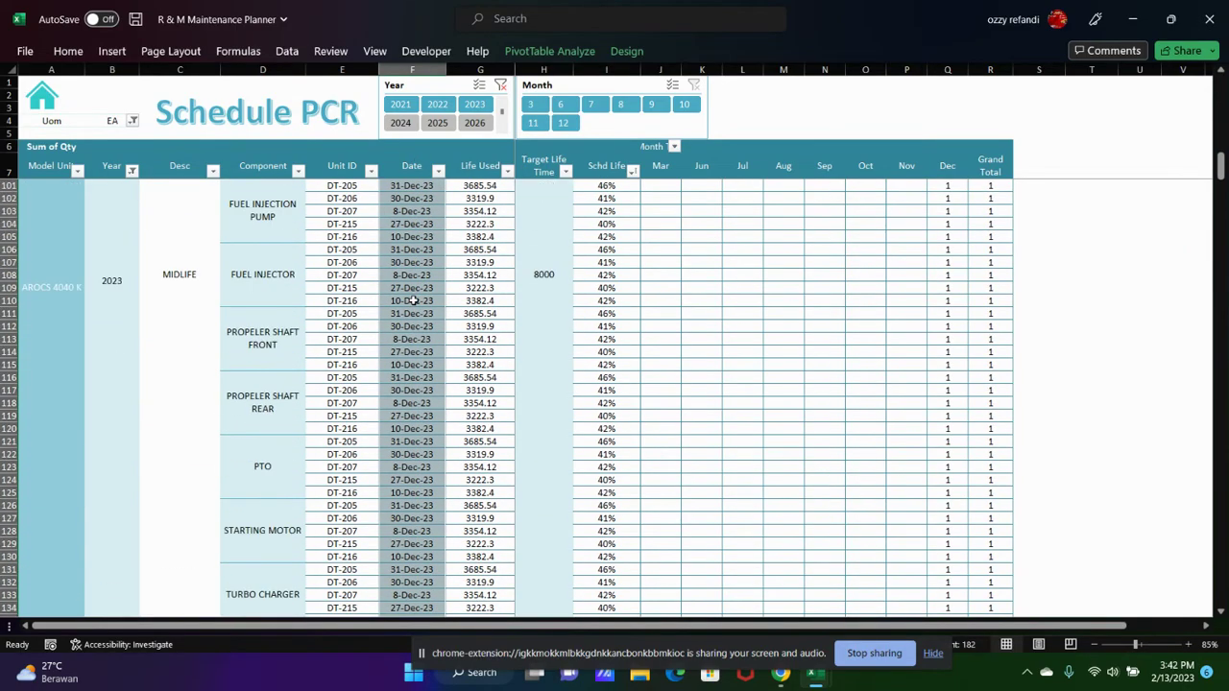
scroll(429, 289, down, 9)
scroll(430, 289, down, 3)
scroll(430, 289, up, 5)
scroll(429, 289, up, 6)
scroll(430, 289, up, 7)
scroll(429, 289, up, 5)
scroll(430, 289, up, 8)
scroll(429, 289, up, 5)
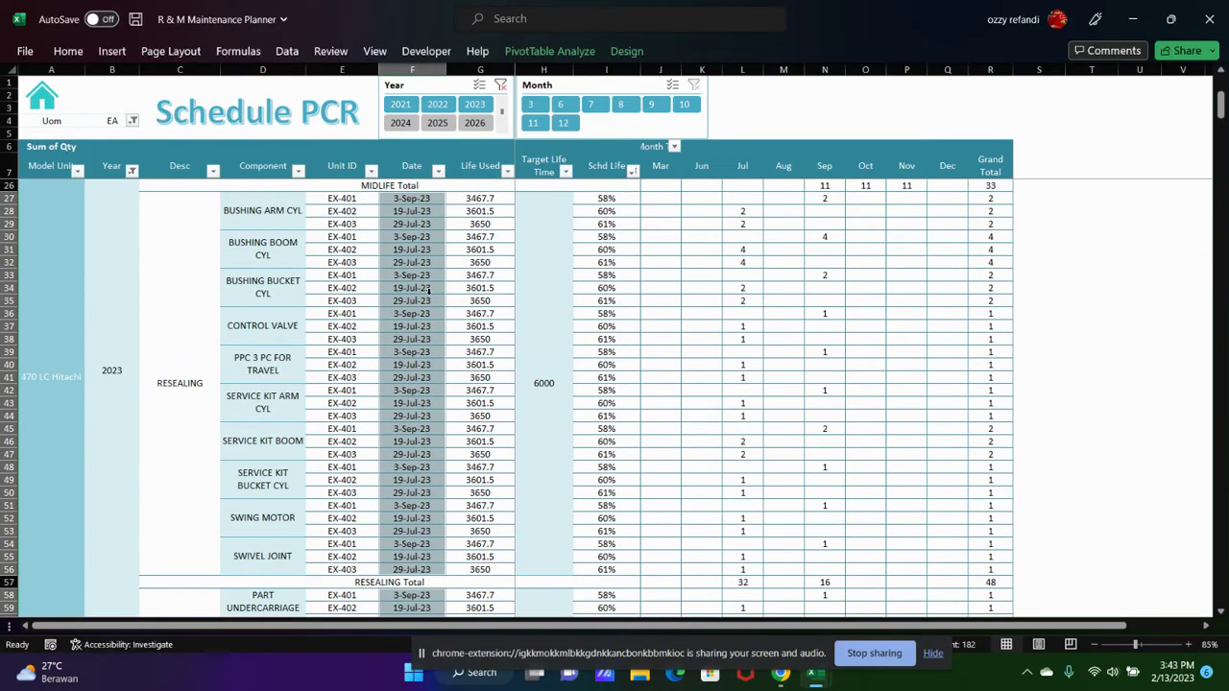
scroll(430, 290, up, 6)
click(692, 266)
click(950, 287)
click(439, 273)
click(355, 187)
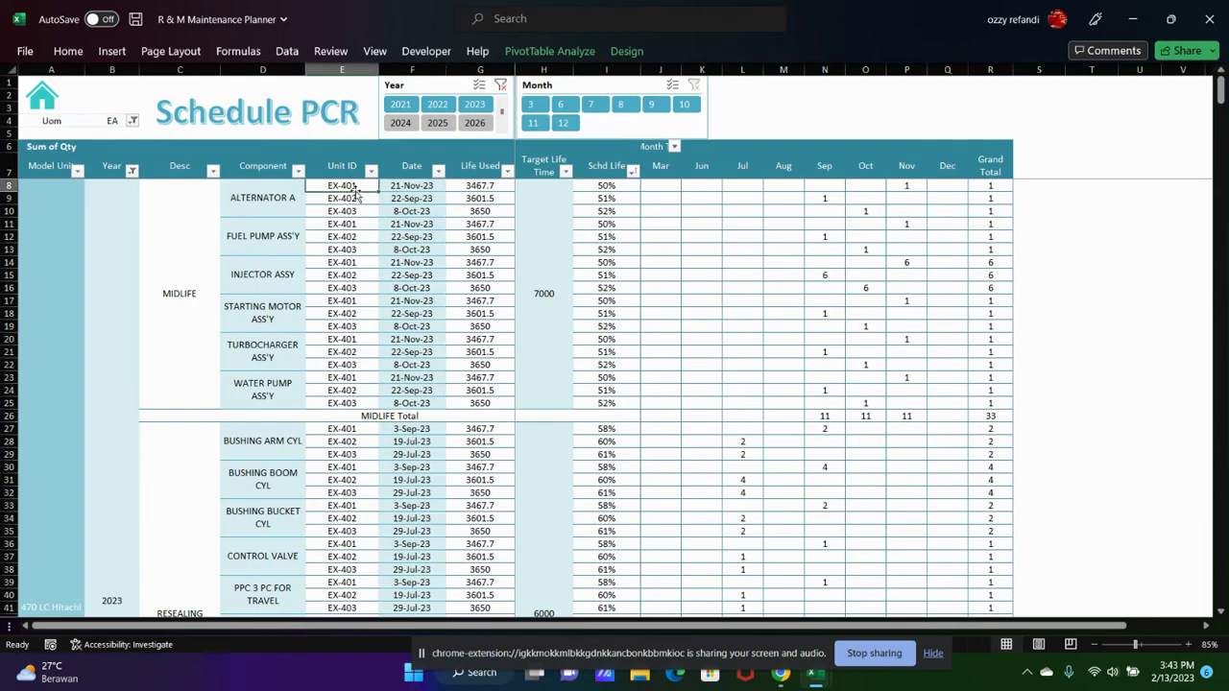
scroll(219, 225, down, 4)
scroll(219, 225, up, 4)
- Open the History PCR sheet and select the DT-202 unit, 470 LC model and 12.6 hours cells
click(41, 100)
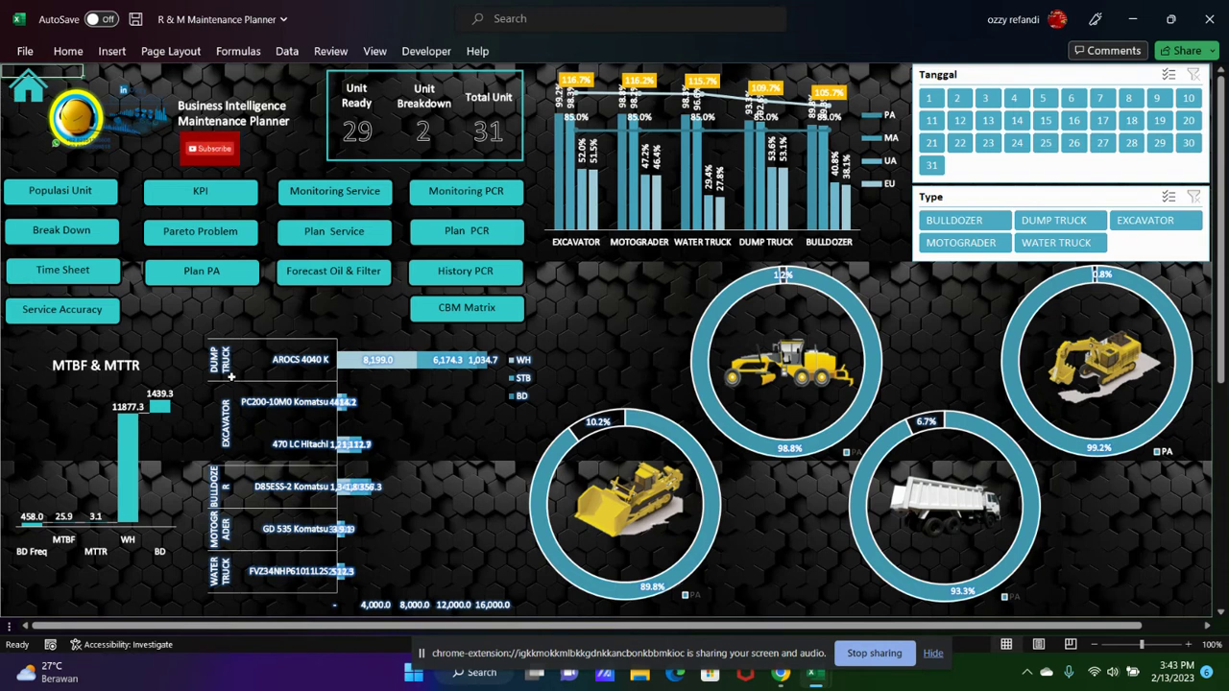
click(466, 275)
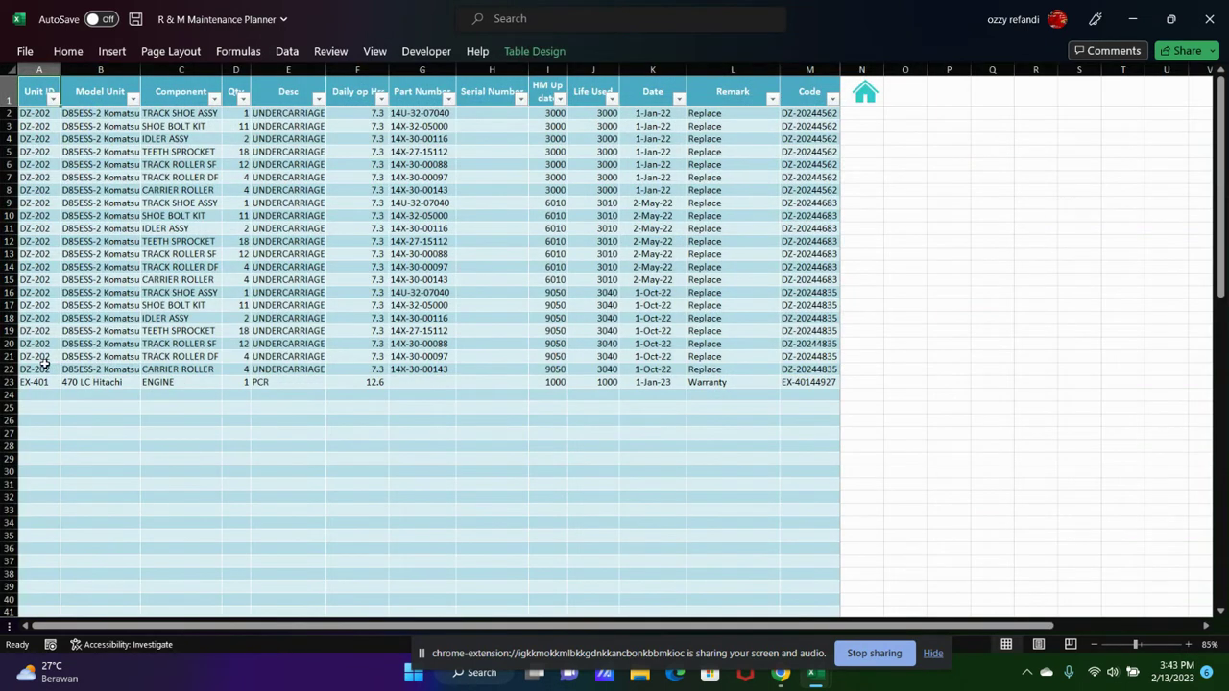
click(43, 368)
click(109, 382)
click(357, 382)
click(485, 370)
- Inspect the 3000 and 9050 hour meter readings, 3040 life used and 1-Oct-22 date
click(504, 261)
click(519, 228)
click(541, 169)
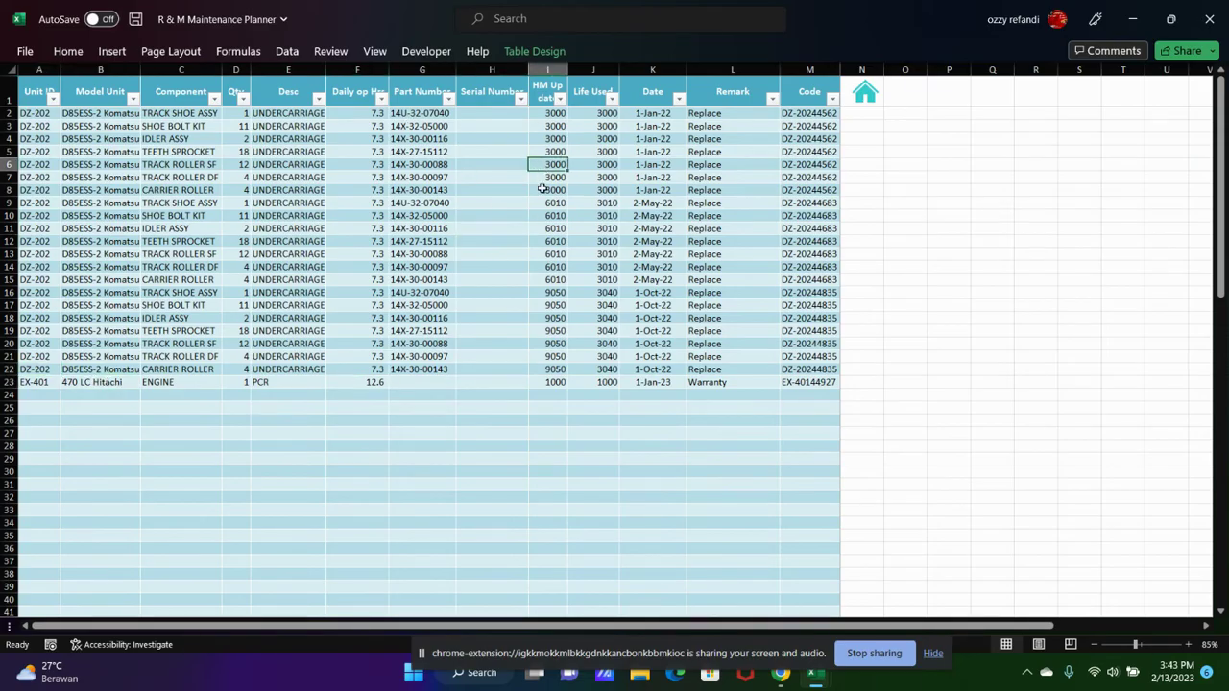
click(549, 359)
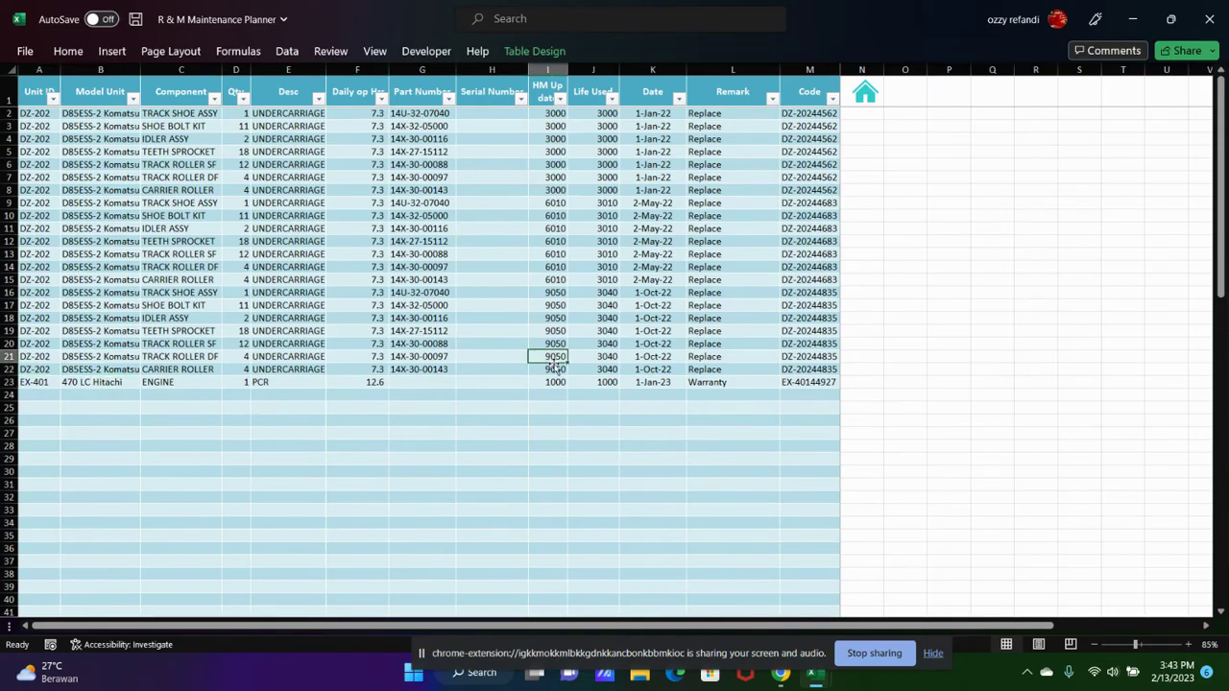
click(602, 356)
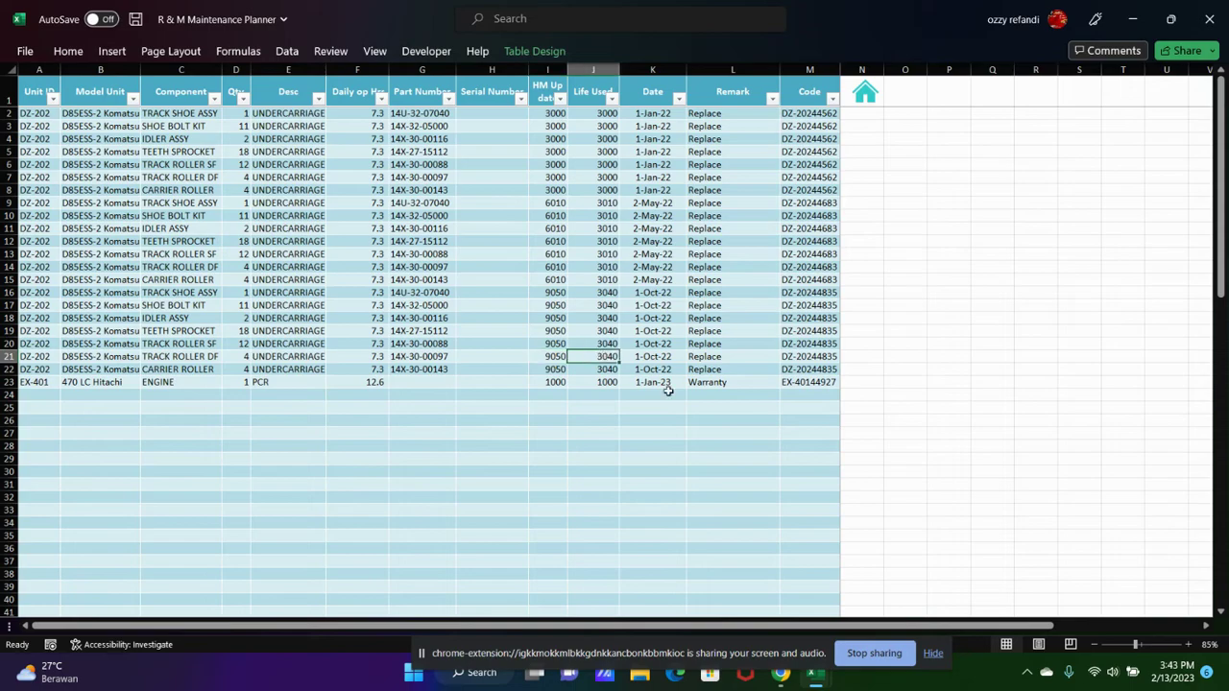
click(649, 343)
- Check the Warranty and Replace remarks and 7.3 daily hours, then return to the main dashboard
click(717, 379)
click(725, 357)
click(729, 341)
click(740, 384)
click(713, 319)
click(751, 204)
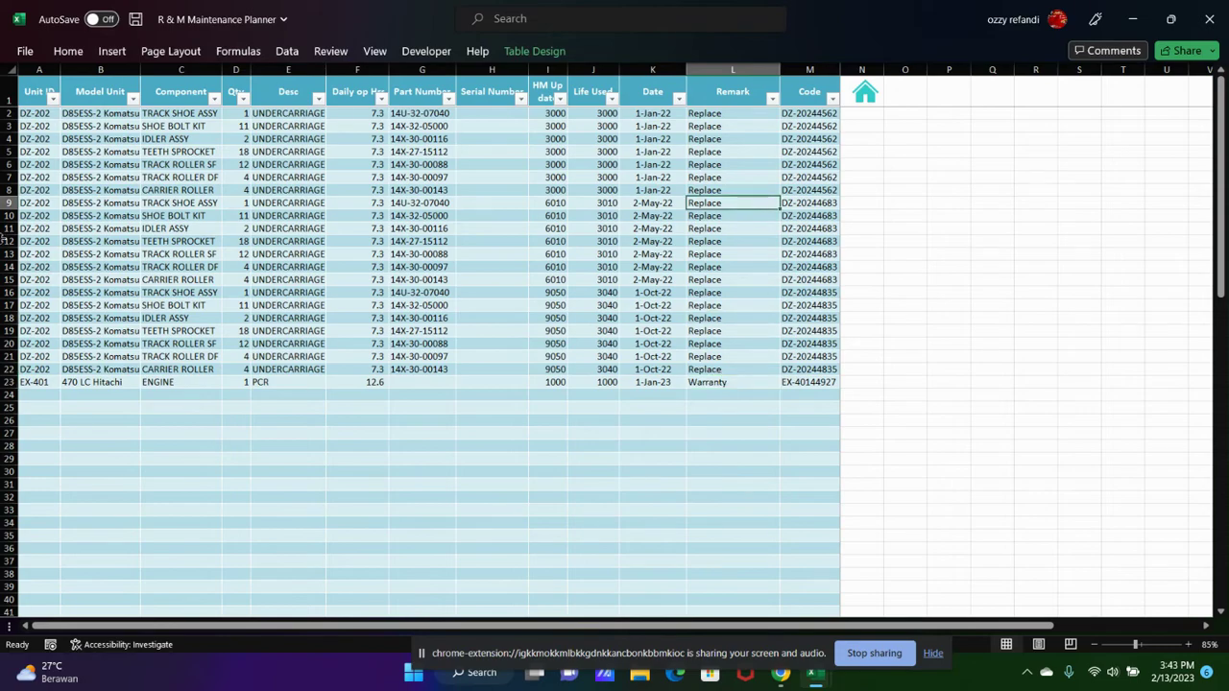
click(725, 384)
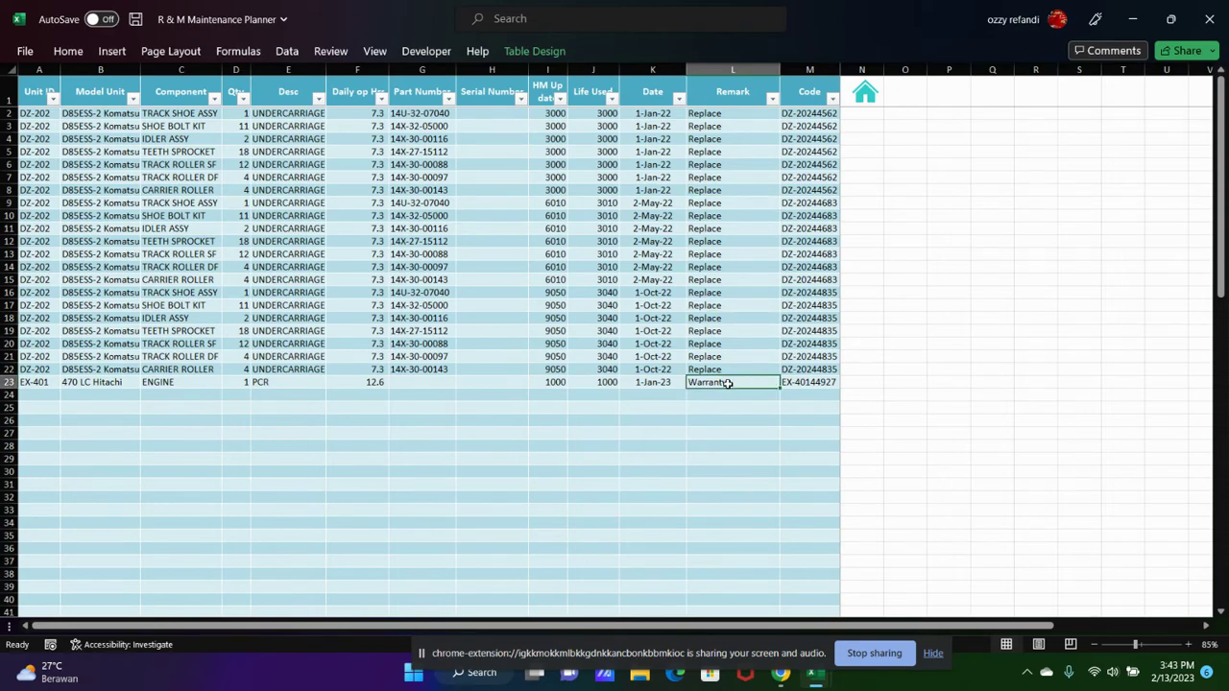
click(347, 367)
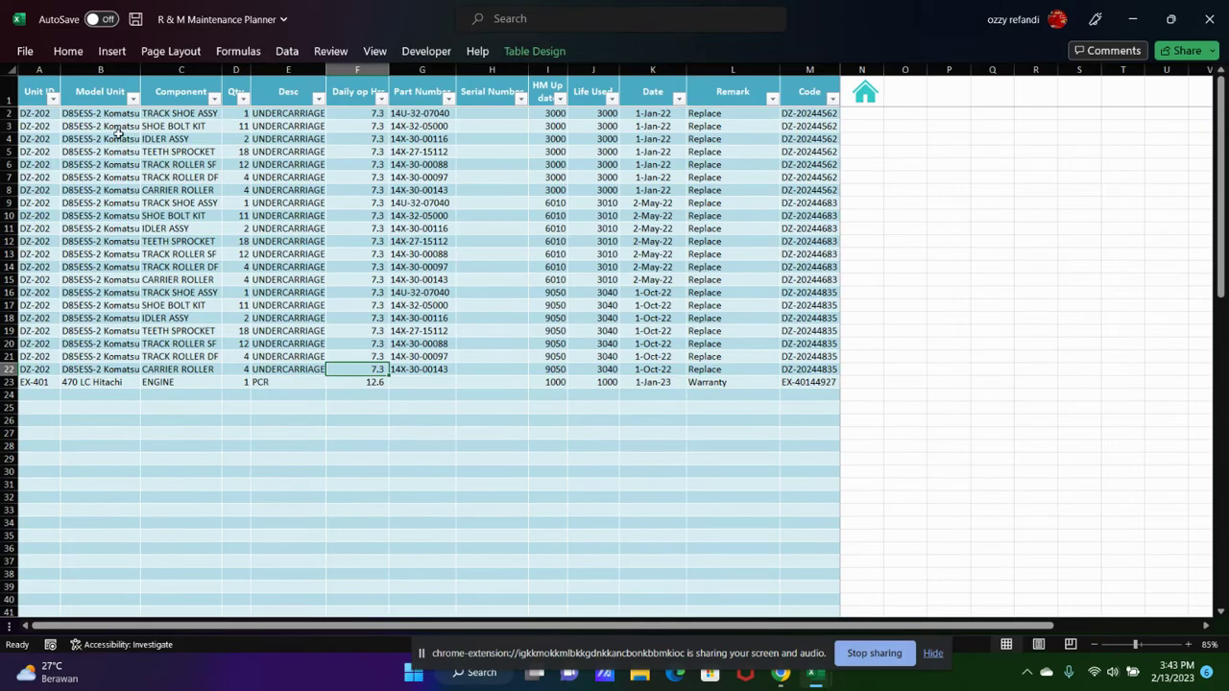
click(864, 94)
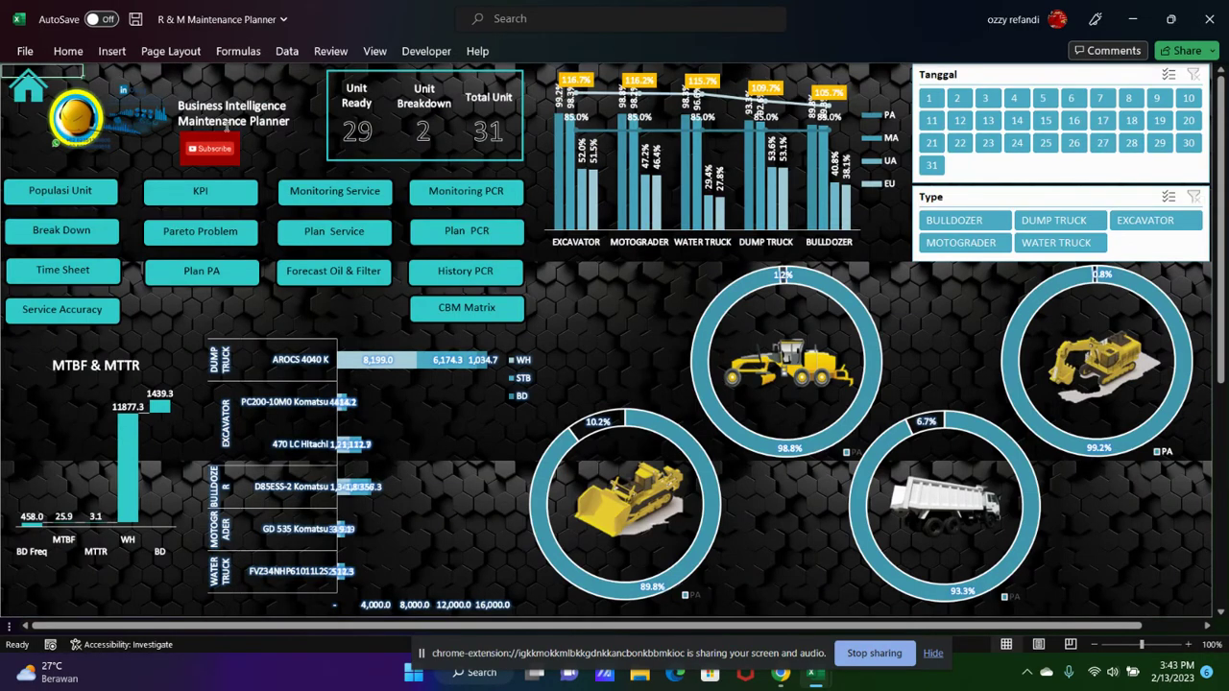
click(459, 314)
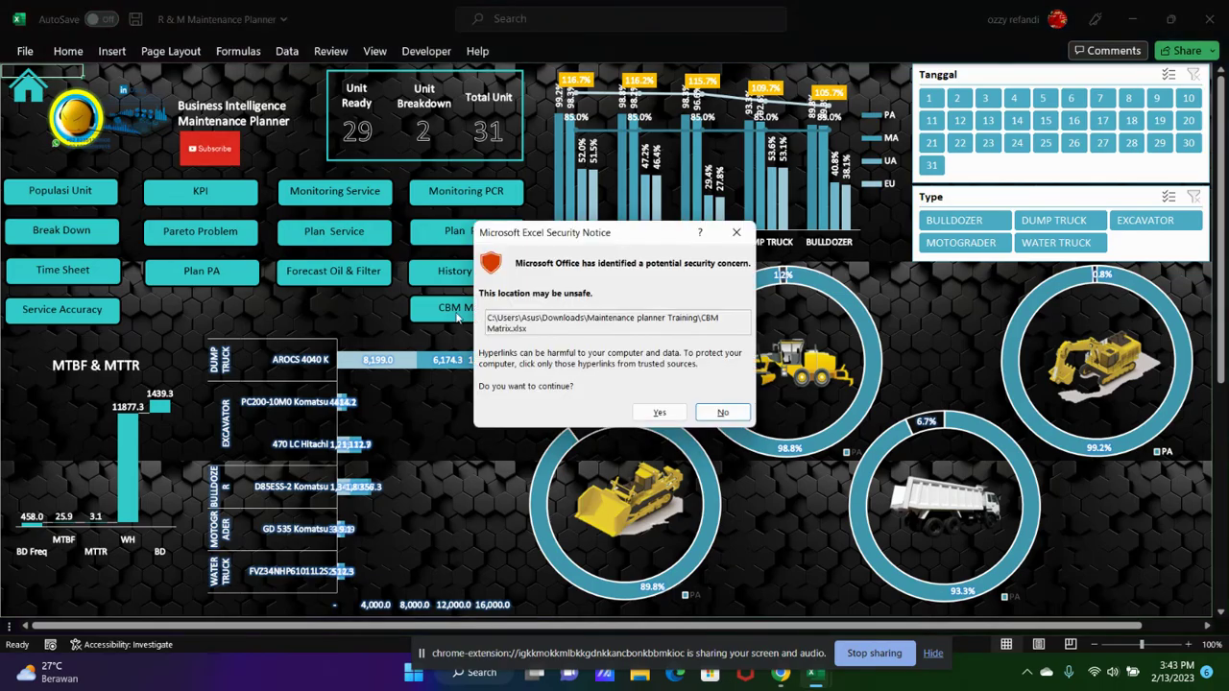
click(657, 404)
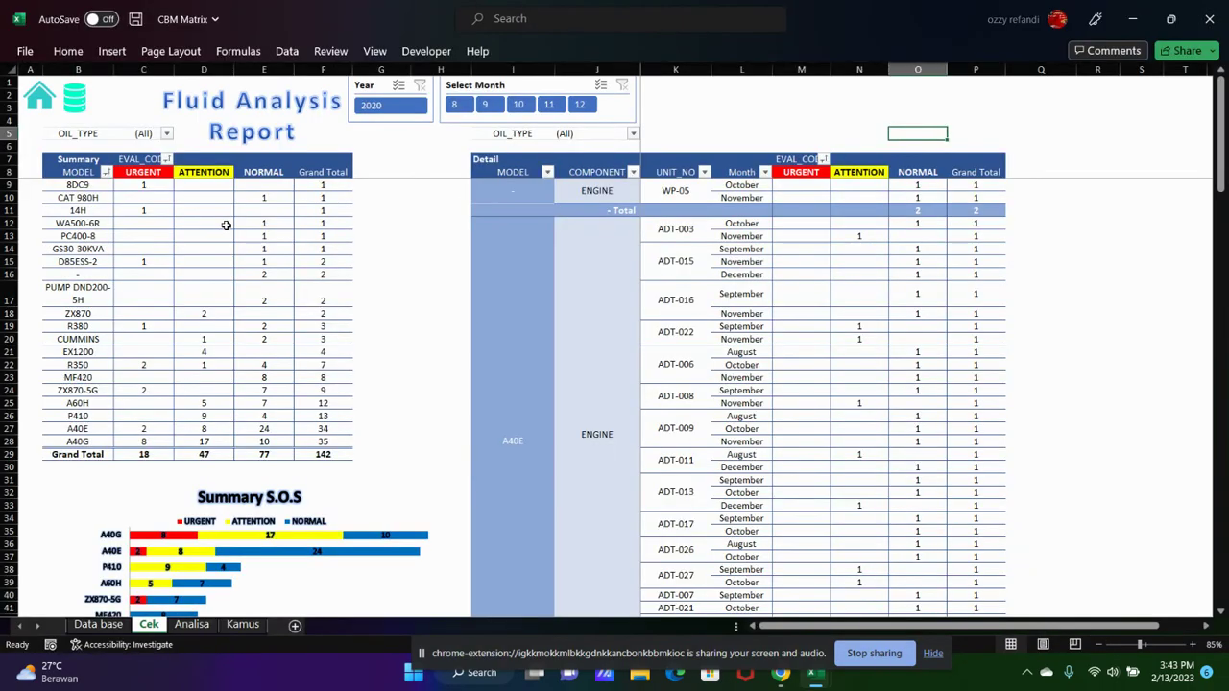
click(166, 176)
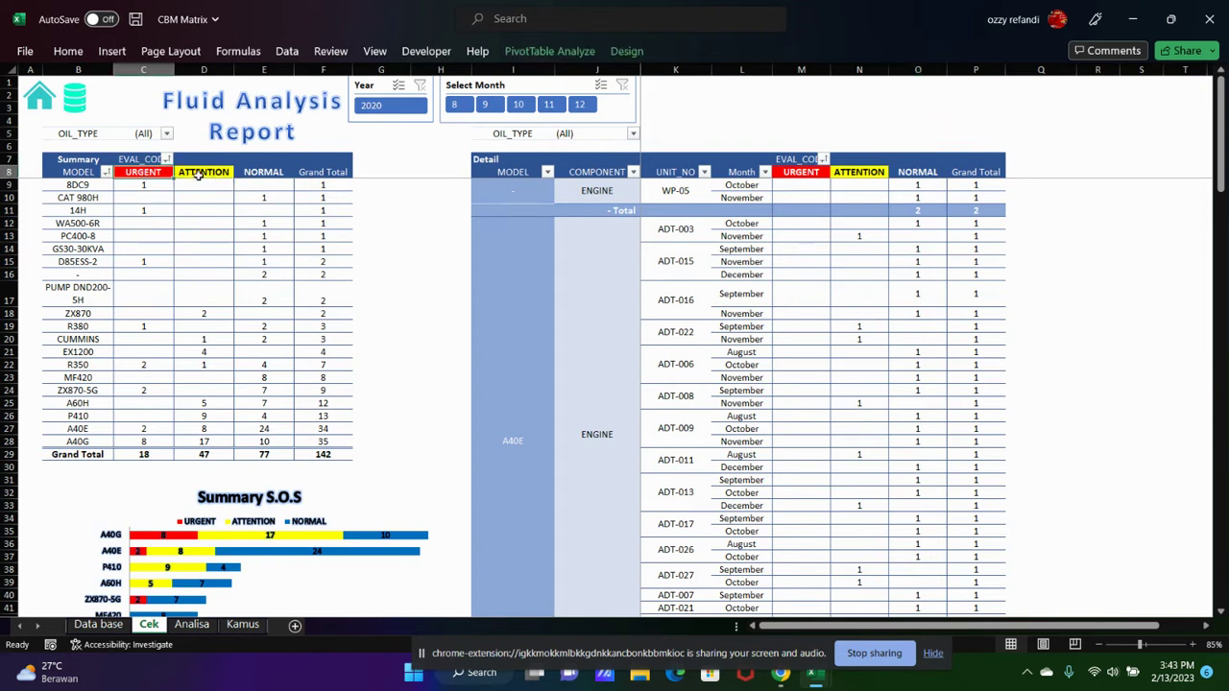
click(198, 175)
click(255, 175)
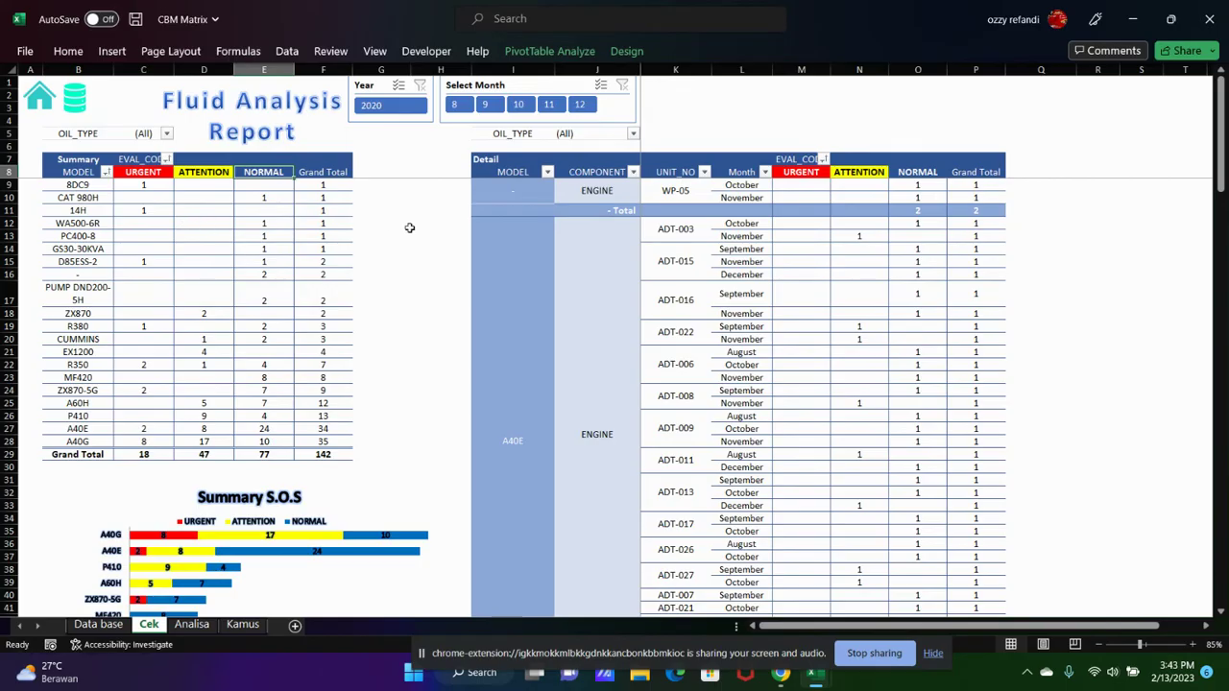
scroll(310, 221, down, 5)
scroll(309, 221, down, 2)
scroll(309, 221, down, 2)
scroll(310, 221, up, 1)
scroll(309, 221, up, 3)
scroll(312, 219, up, 3)
scroll(327, 217, up, 2)
click(84, 105)
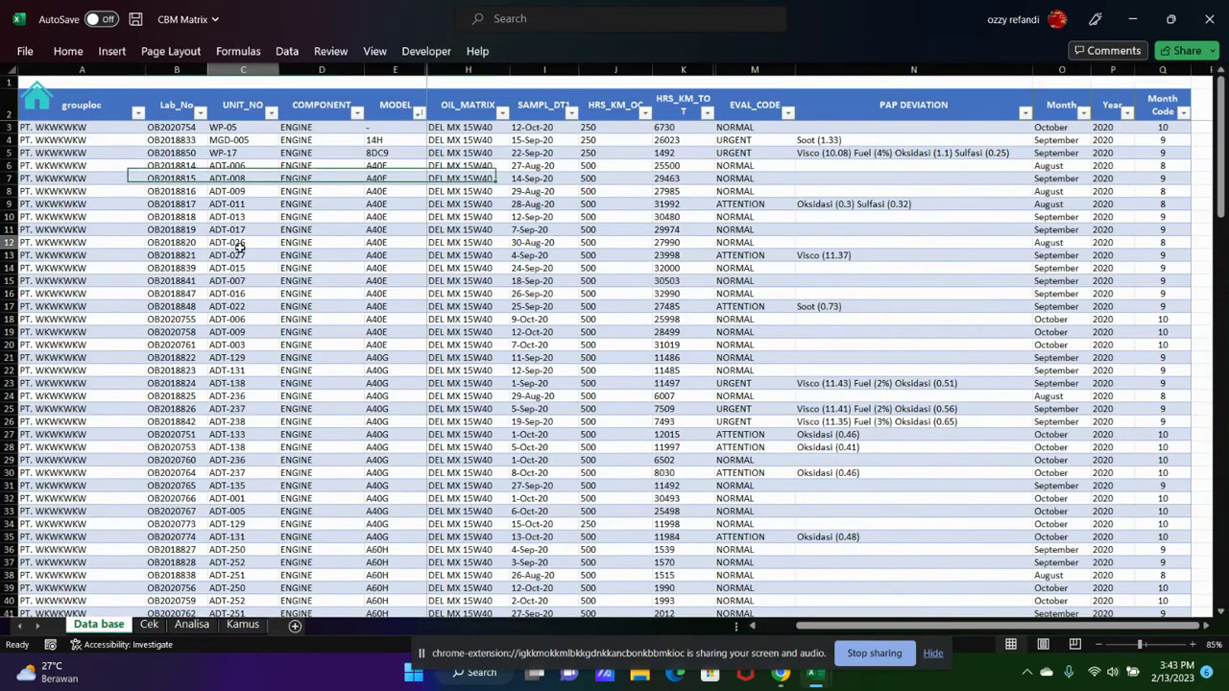
scroll(845, 201, down, 3)
scroll(924, 211, up, 2)
scroll(924, 214, up, 1)
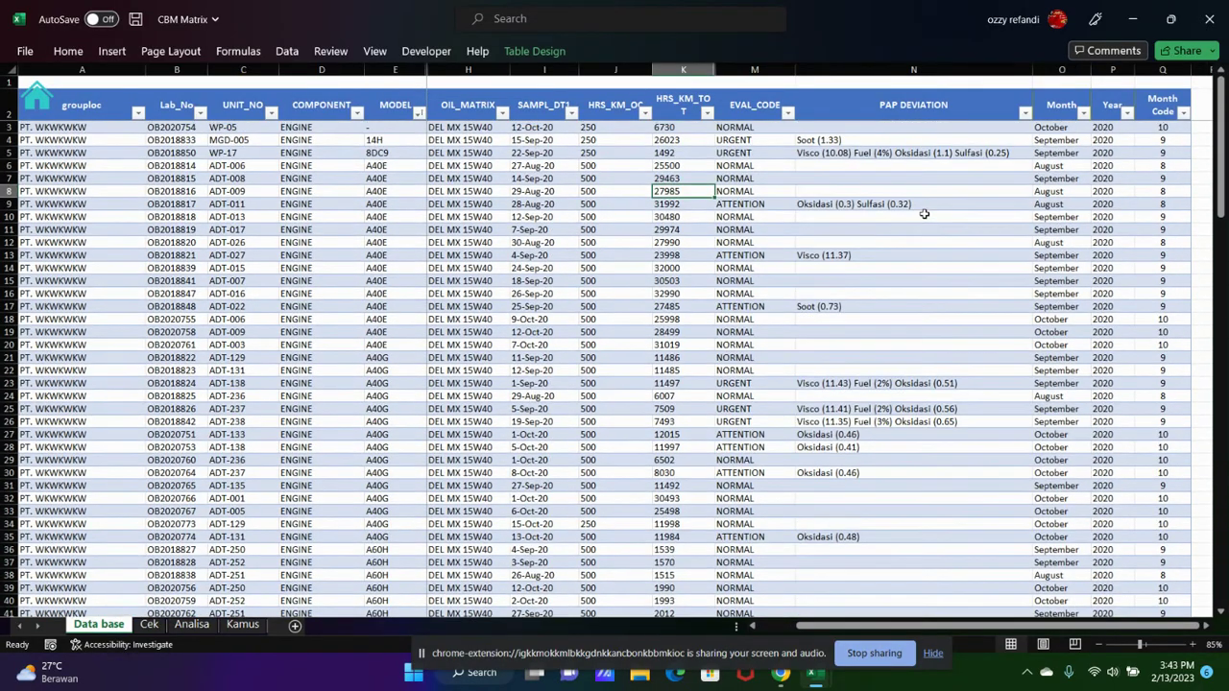
click(469, 92)
click(894, 241)
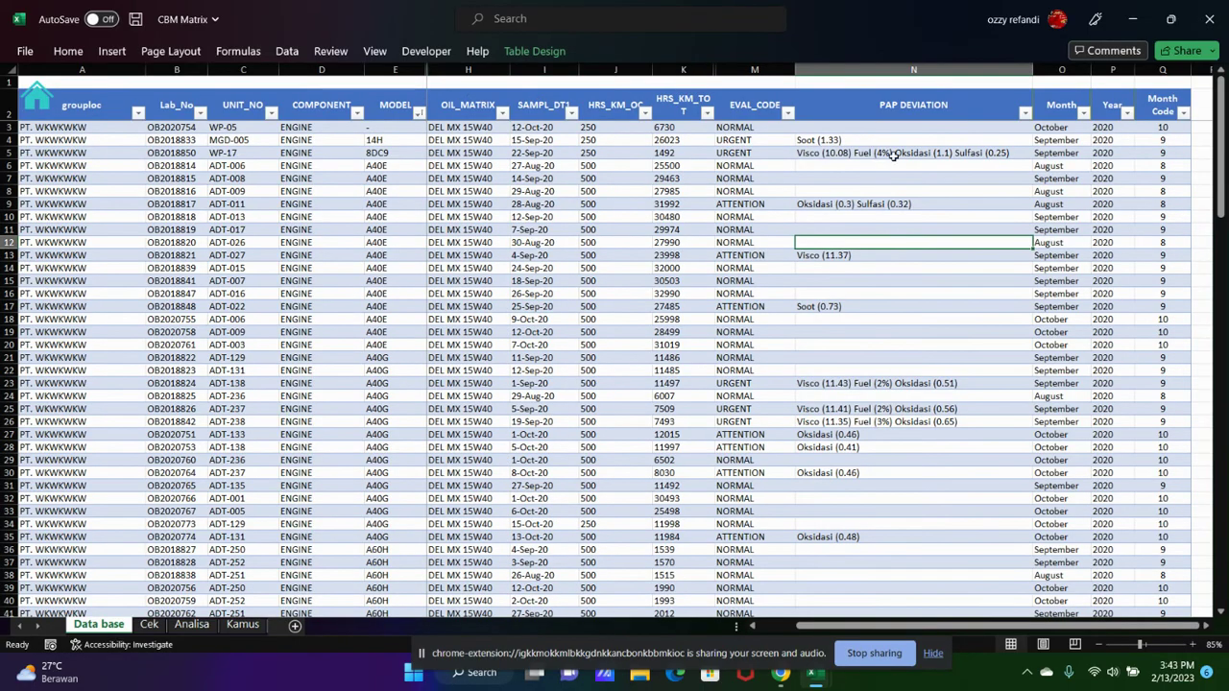
click(882, 90)
scroll(1018, 195, down, 5)
scroll(969, 252, down, 5)
scroll(969, 253, up, 6)
scroll(969, 253, up, 3)
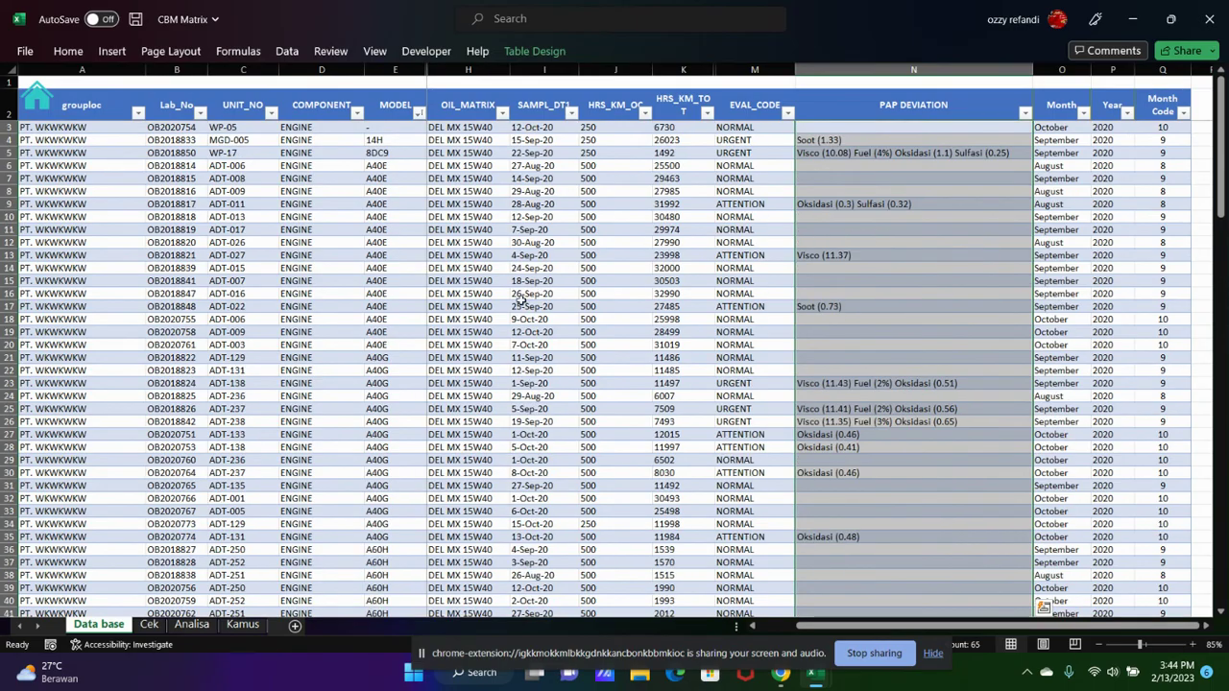
click(149, 624)
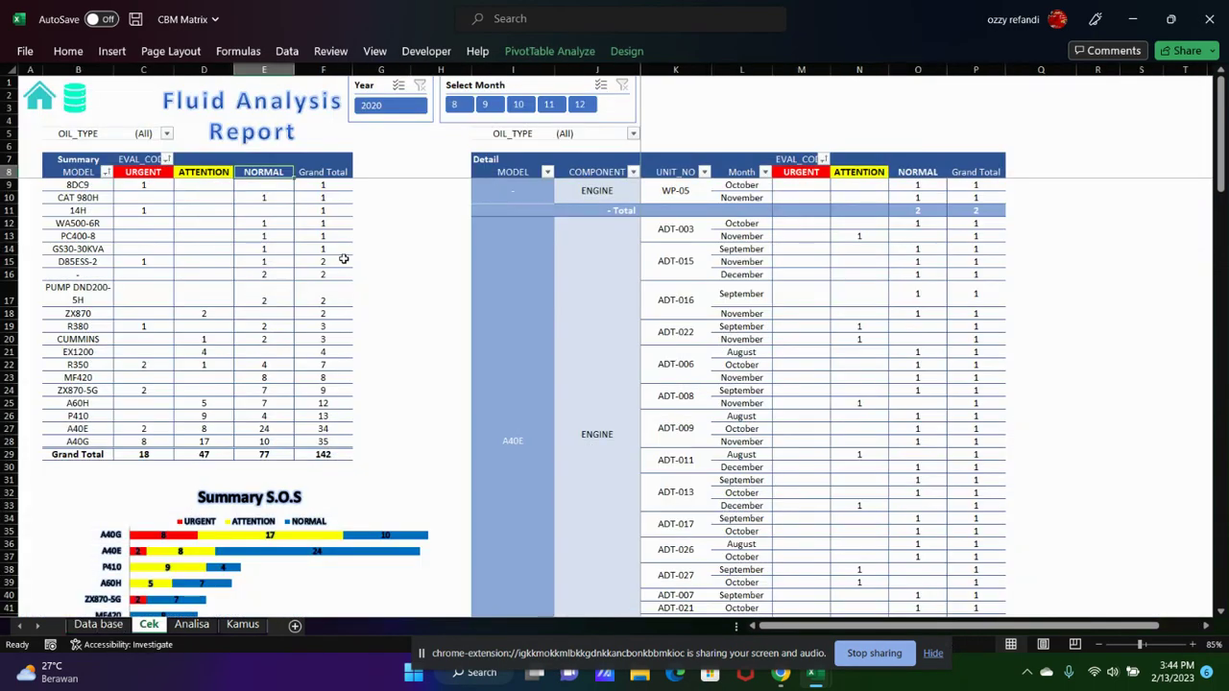
- Scroll down the Cek detail pivot and back up, then Alt+Tab to the R & M Maintenance Planner window
click(423, 251)
click(411, 184)
scroll(415, 254, down, 4)
scroll(415, 254, down, 2)
scroll(376, 340, down, 6)
scroll(382, 340, down, 6)
scroll(381, 340, down, 6)
scroll(385, 339, down, 5)
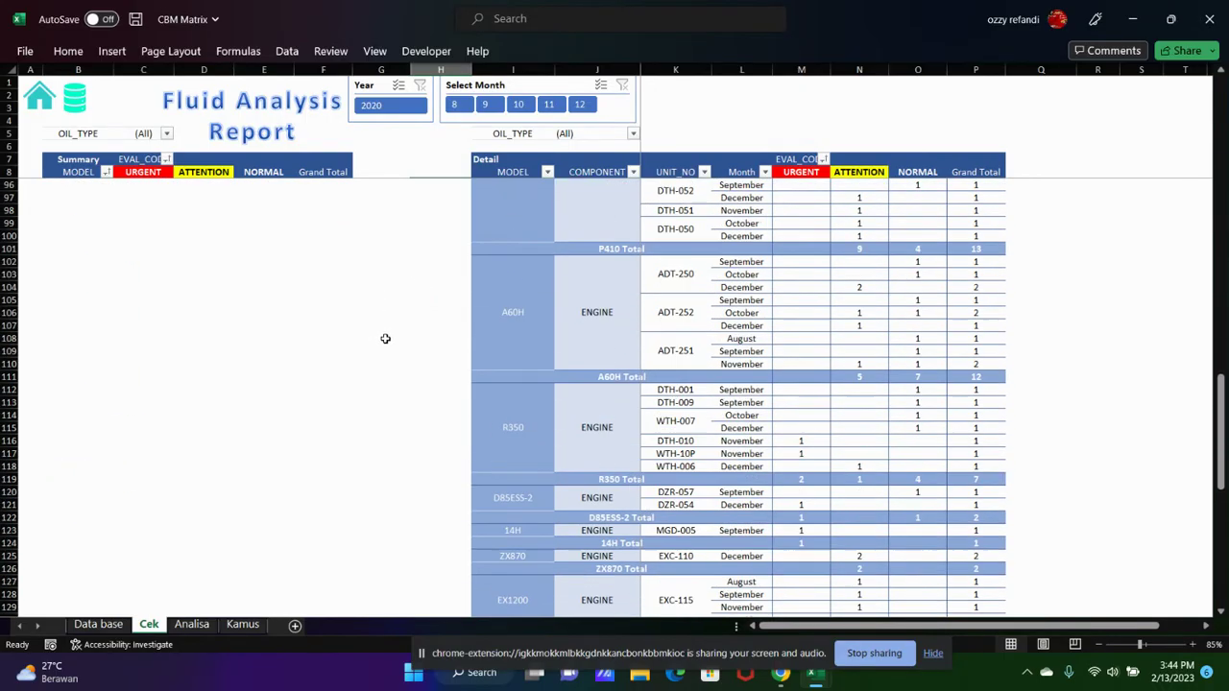
scroll(385, 339, down, 8)
scroll(384, 320, down, 5)
scroll(397, 324, up, 4)
scroll(426, 326, up, 8)
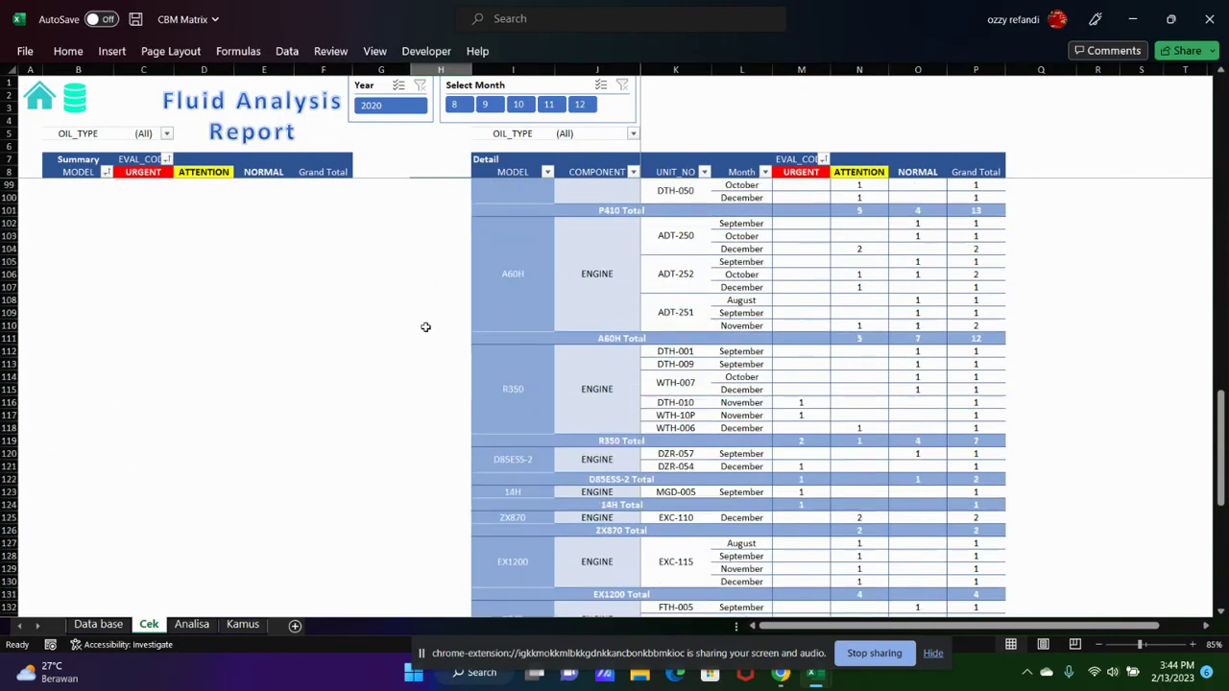
scroll(425, 326, up, 10)
scroll(425, 327, up, 8)
scroll(426, 326, up, 11)
scroll(426, 327, up, 1)
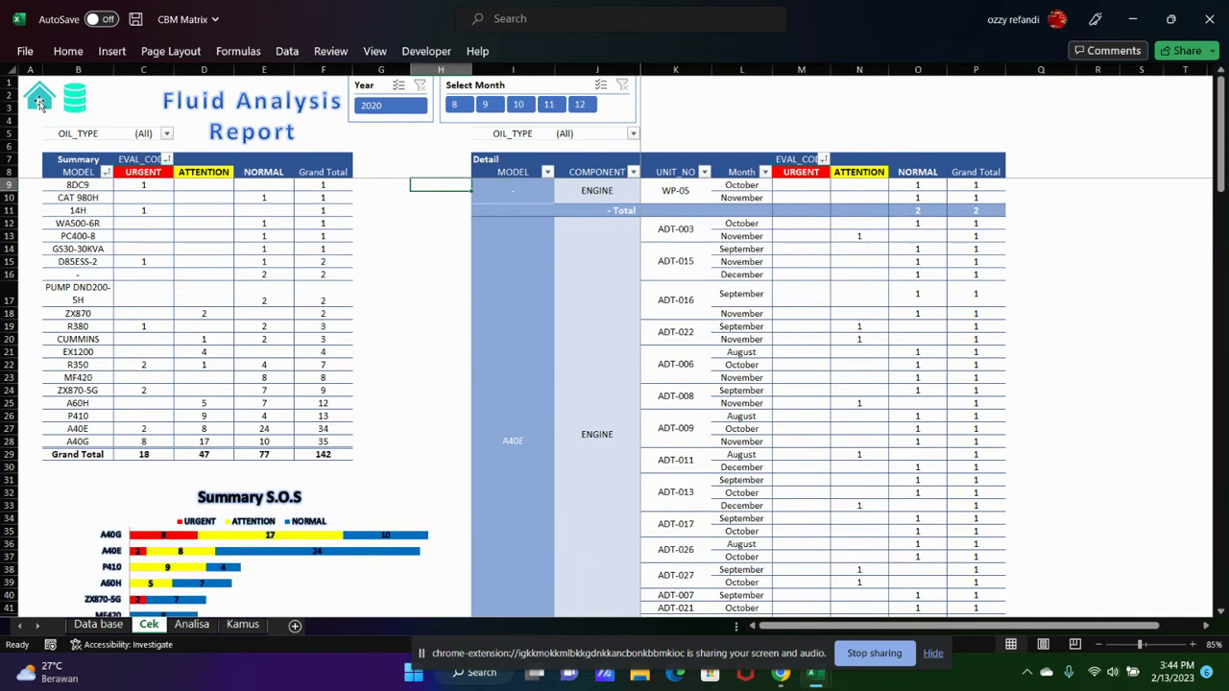
key(alt+Tab)
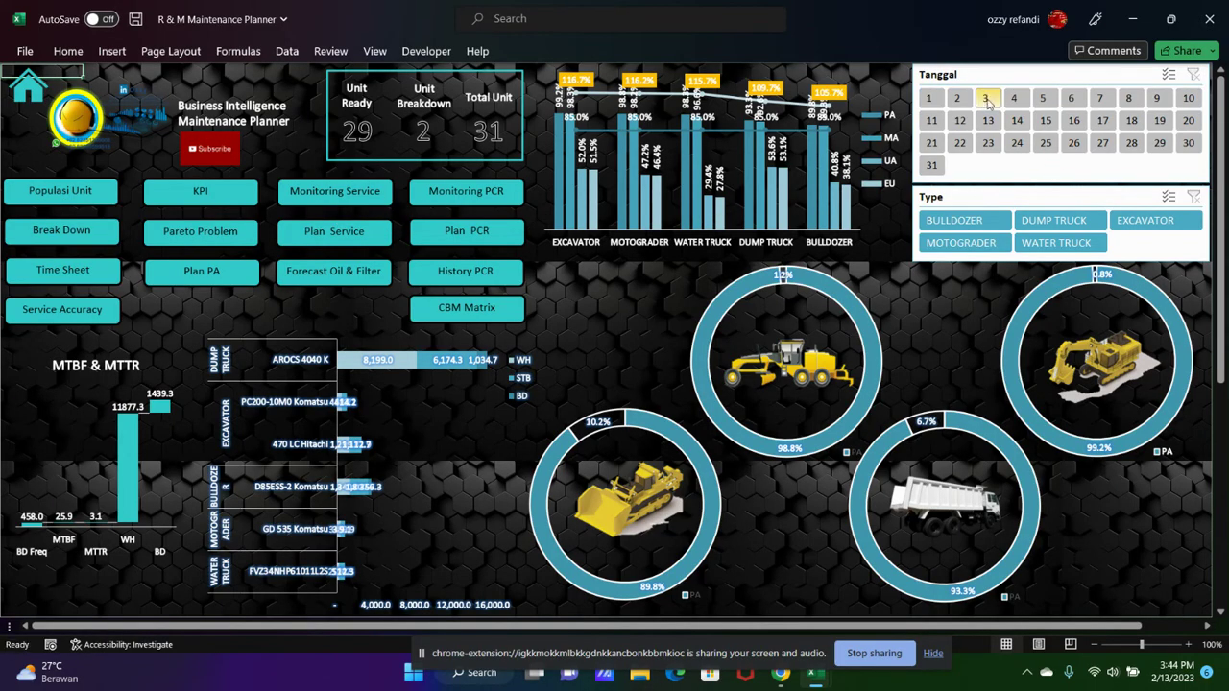
- Step the Tanggal slicer through days 4 to 10 in turn
click(1014, 100)
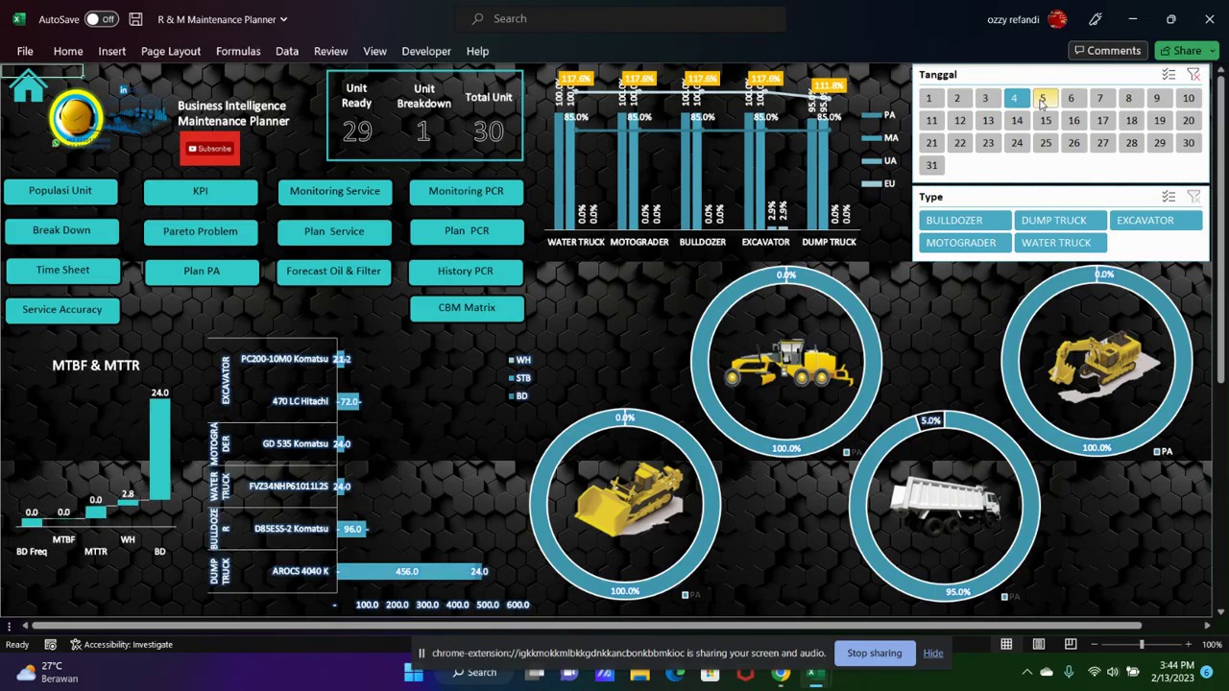
click(1044, 101)
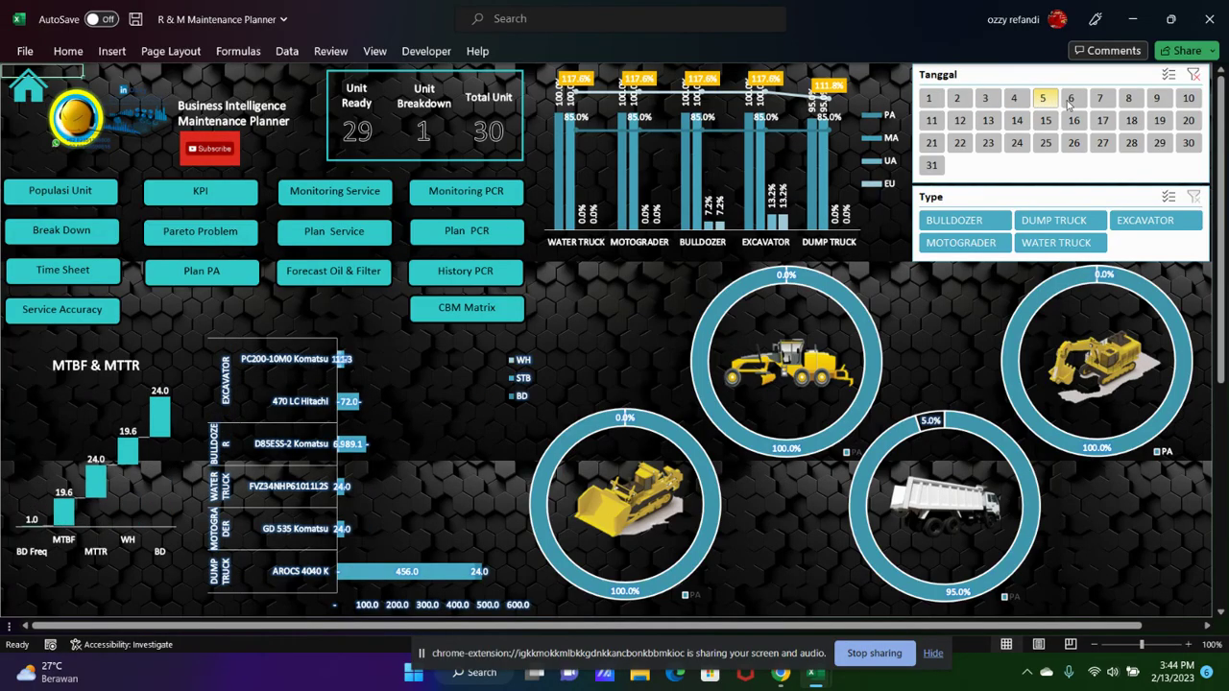
click(1069, 99)
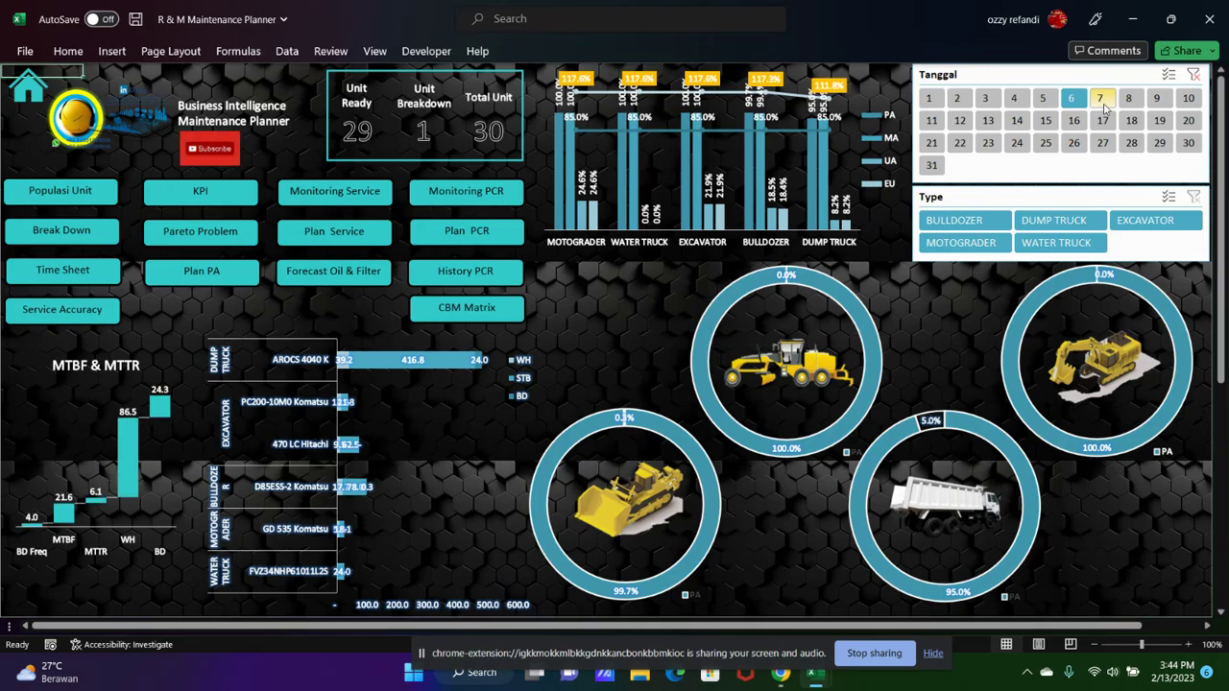
click(1103, 103)
click(1125, 101)
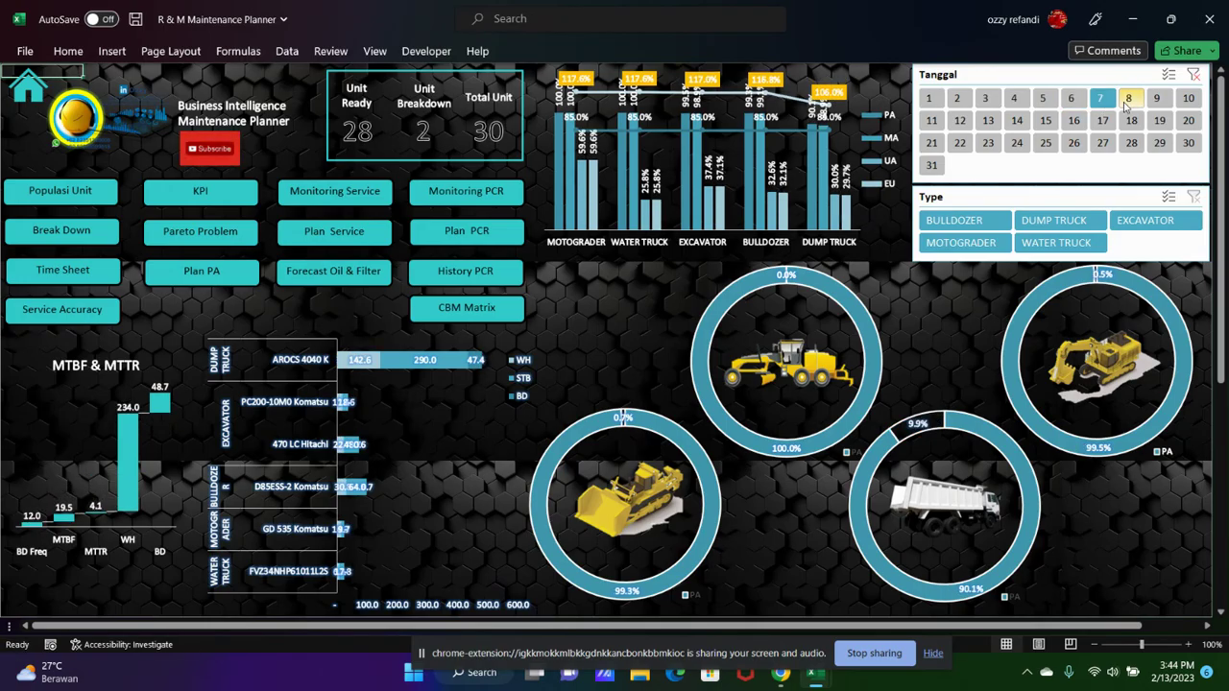
click(1159, 100)
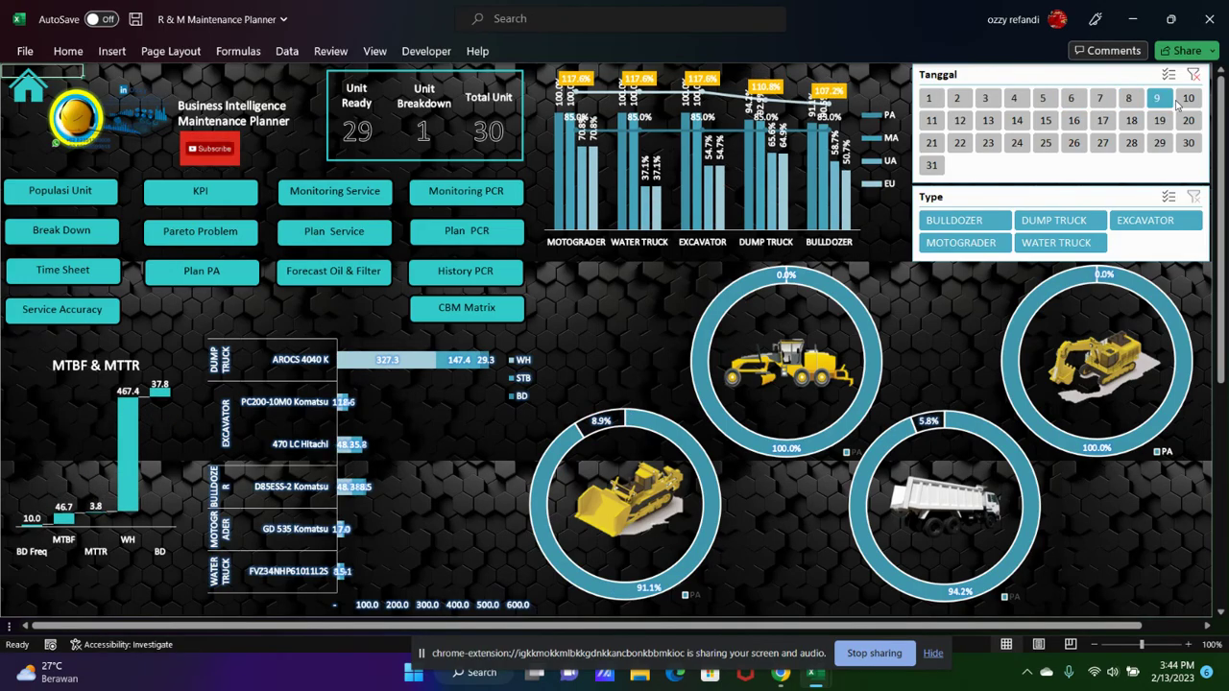
click(1189, 99)
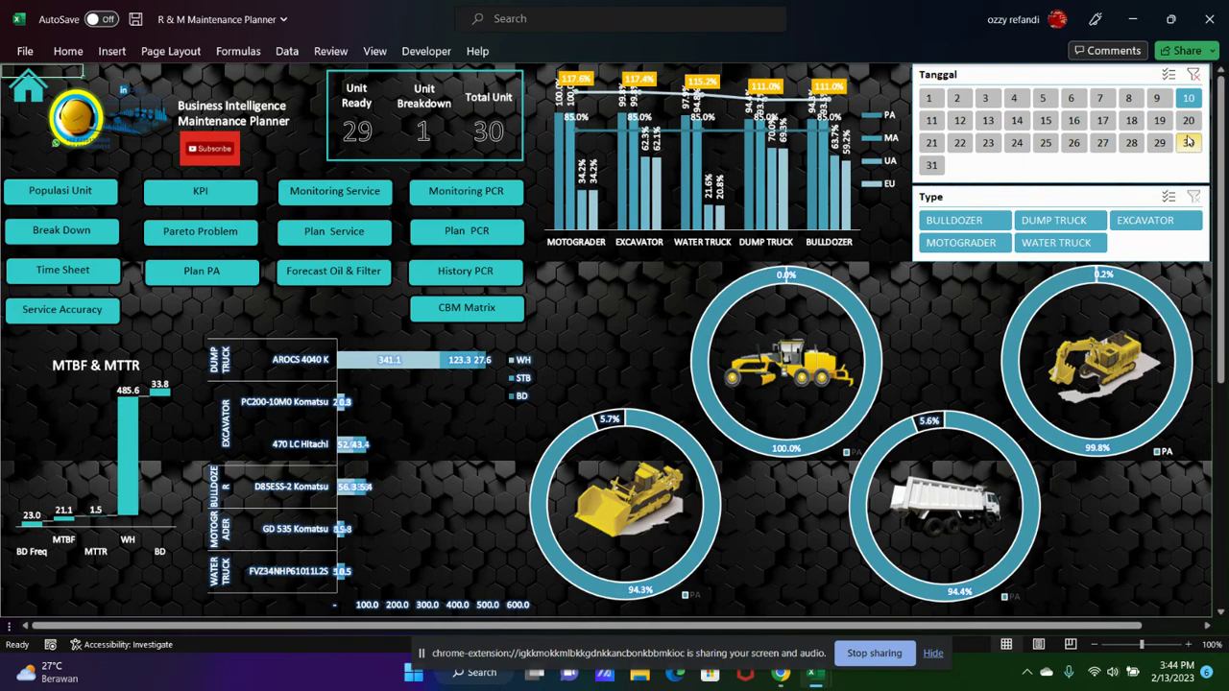
- Try days 20, 30, 29 and 28, settle on day 23, and clear the DUMP TRUCK type filter
click(1189, 123)
click(1188, 143)
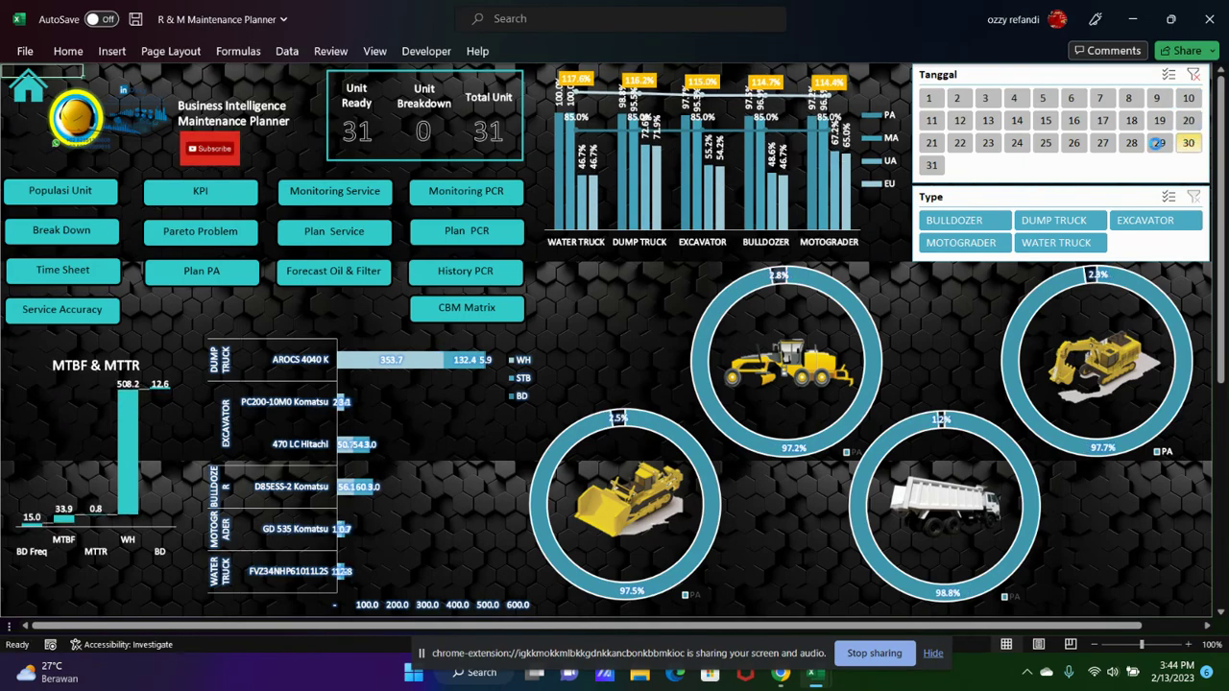
click(1159, 144)
click(1137, 144)
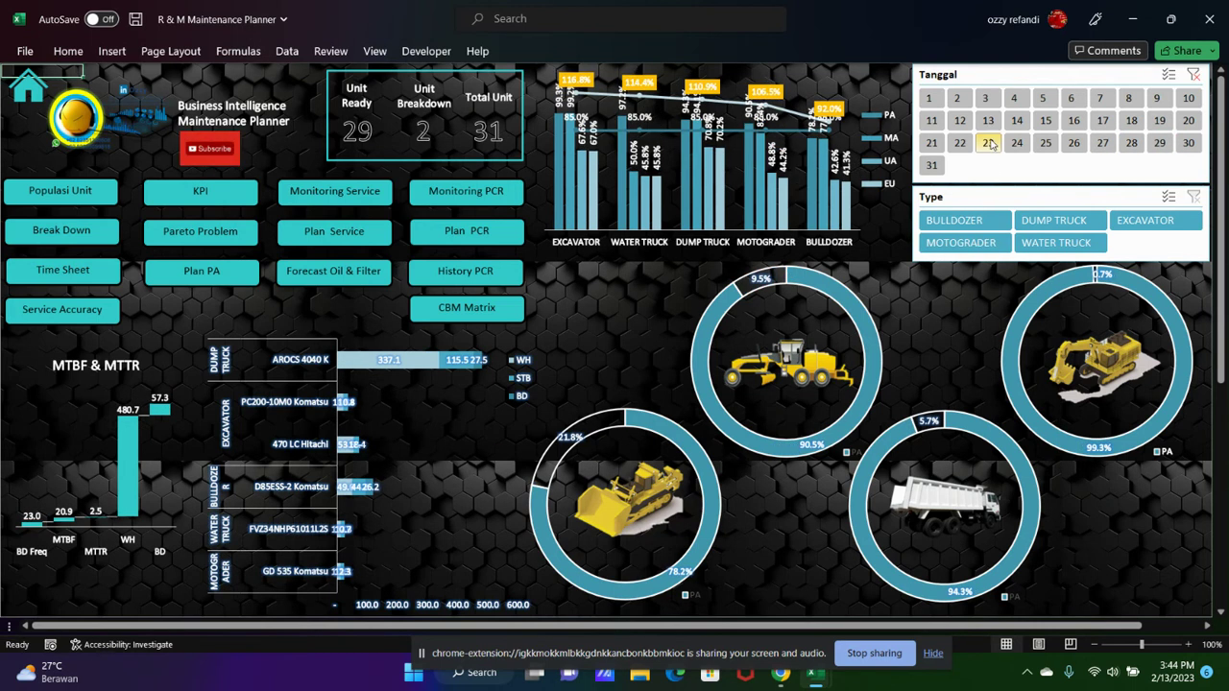
click(989, 143)
click(1055, 221)
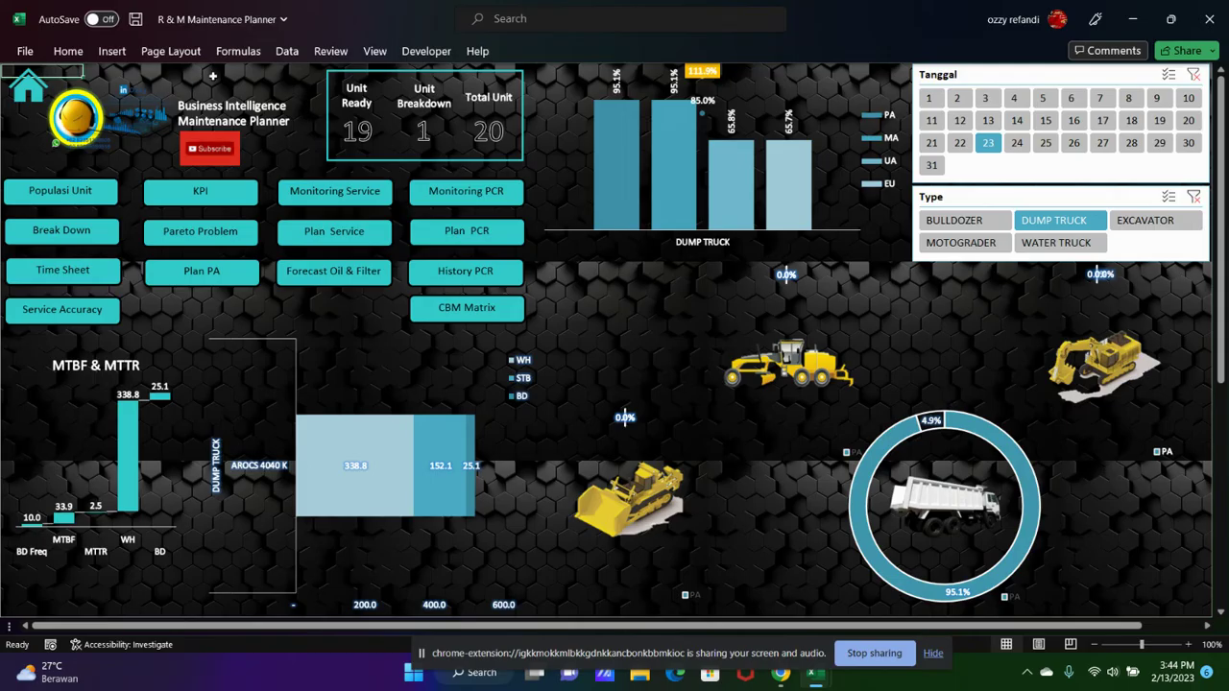
click(297, 74)
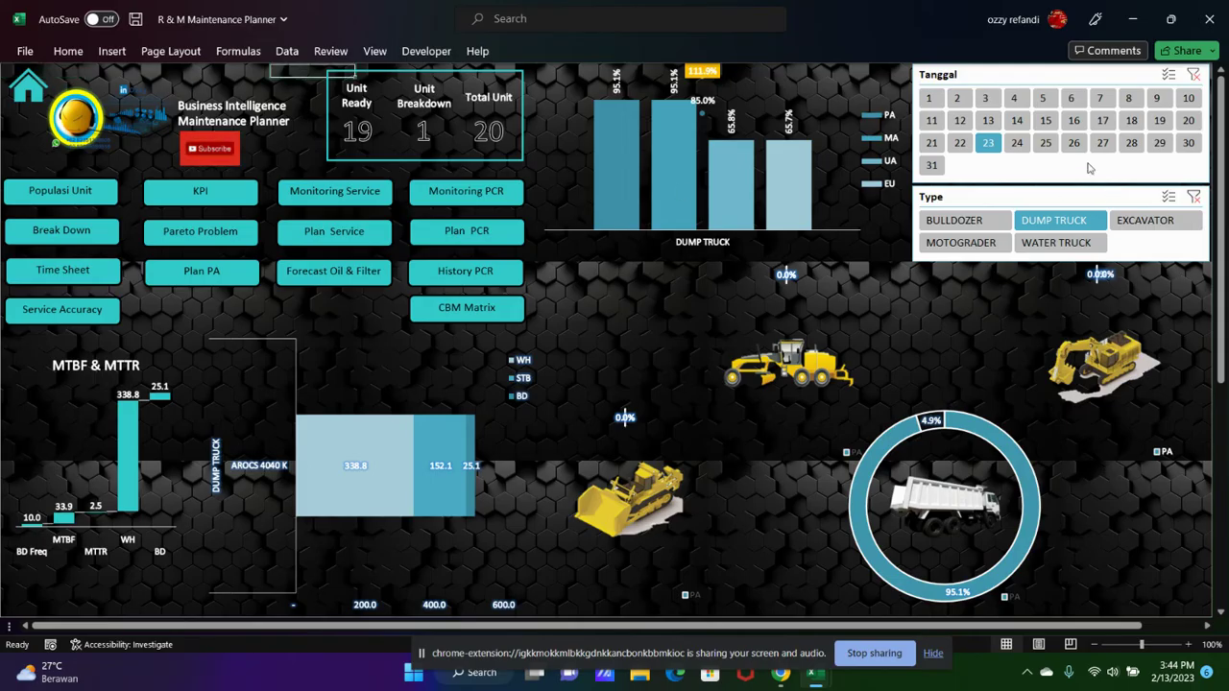
click(1194, 197)
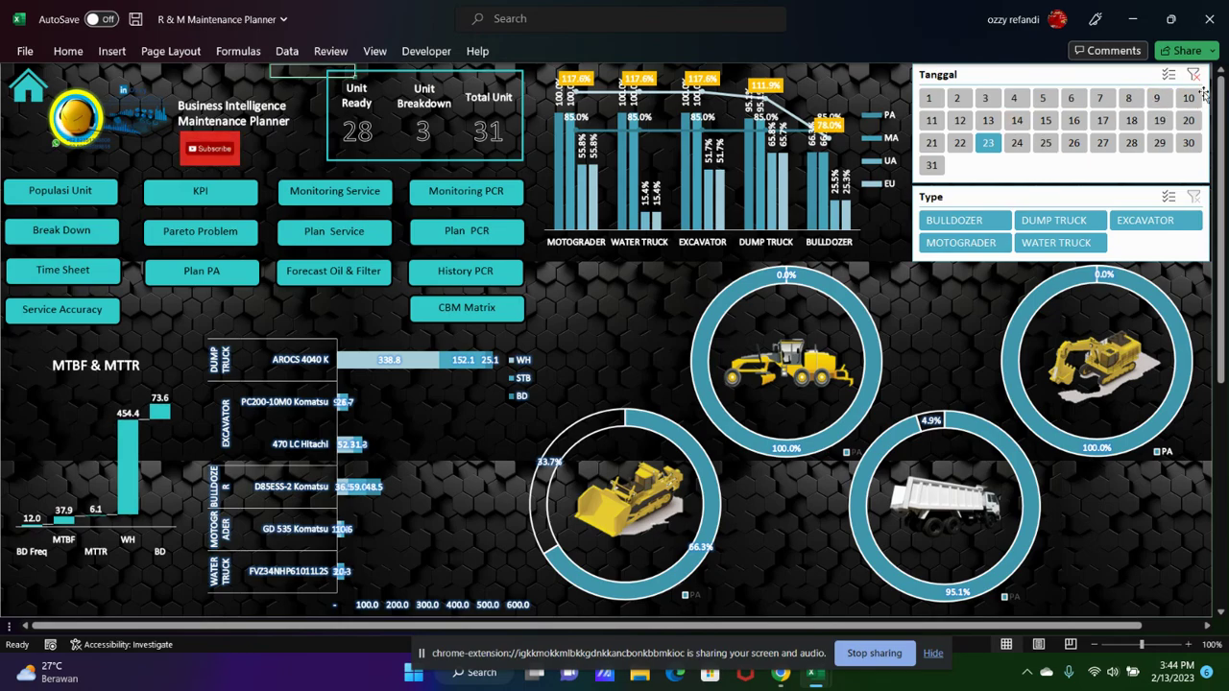
- Clear the Tanggal date filter, restoring 29 ready and 2 in breakdown, then bring up Chrome's windows
click(1195, 76)
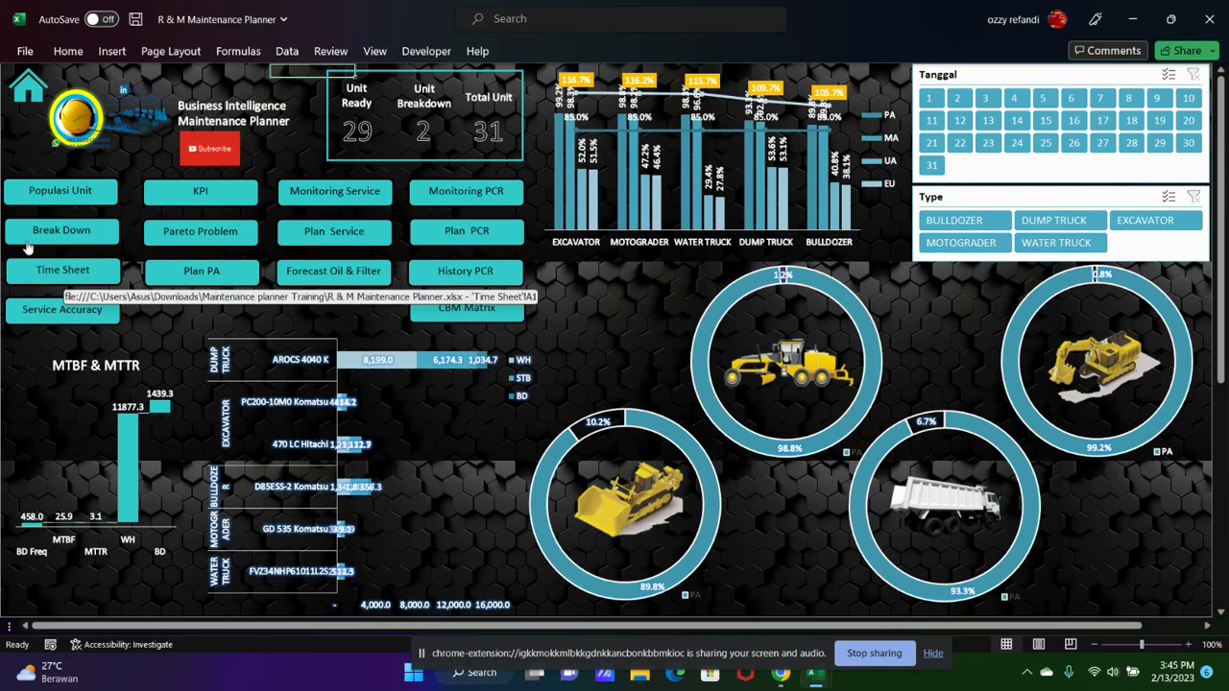
click(351, 318)
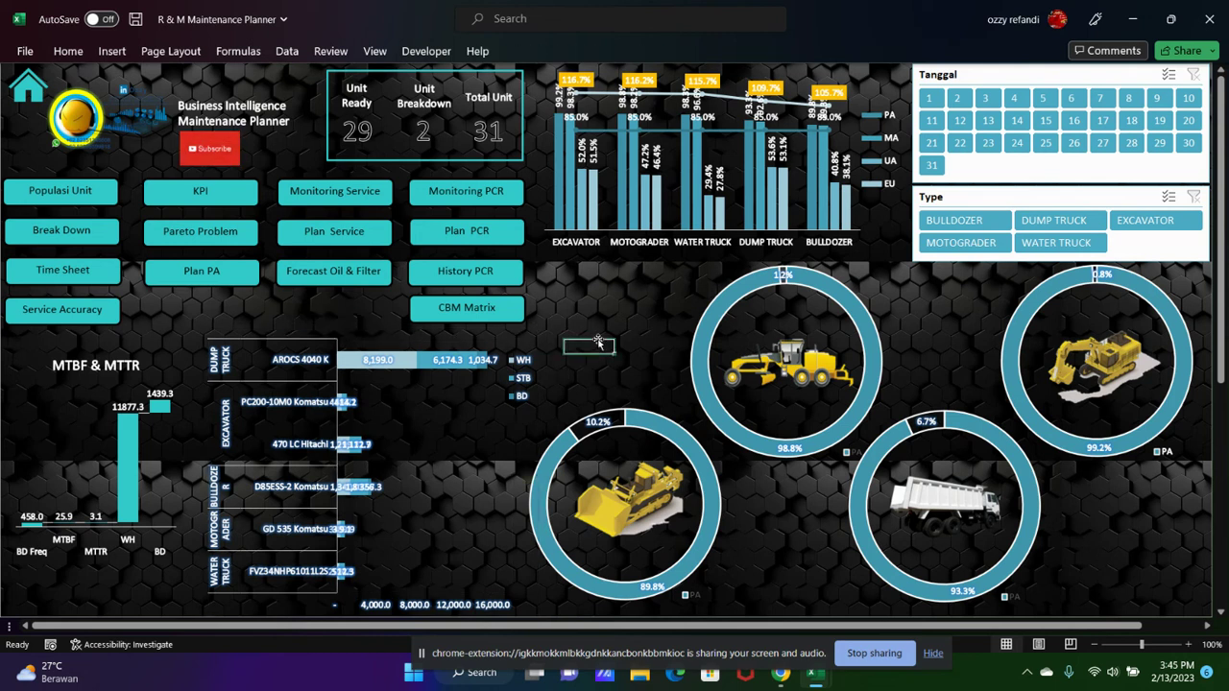
click(640, 315)
click(647, 297)
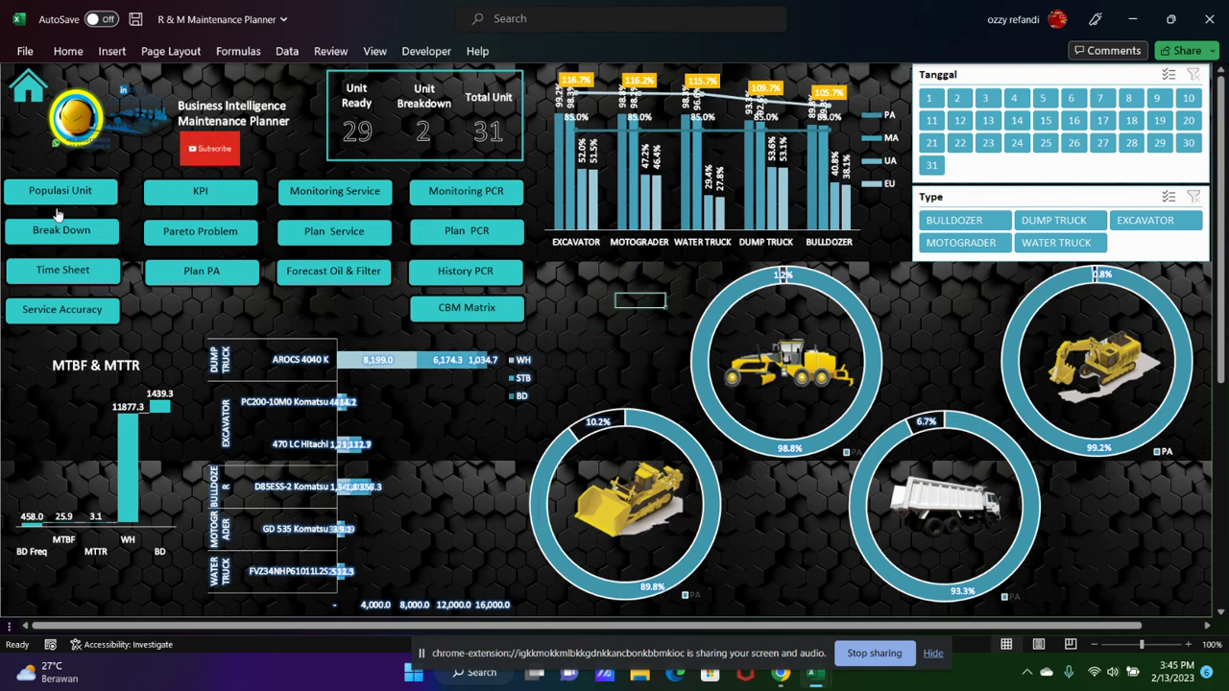
click(562, 303)
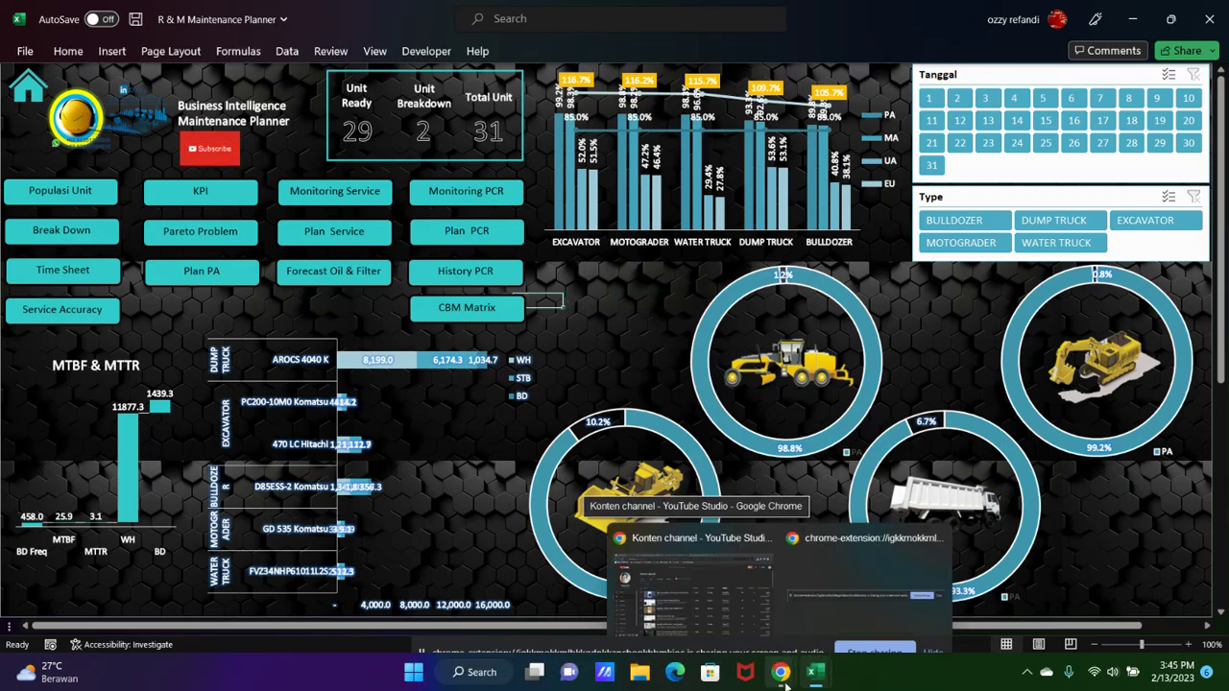
mouse_move(783, 674)
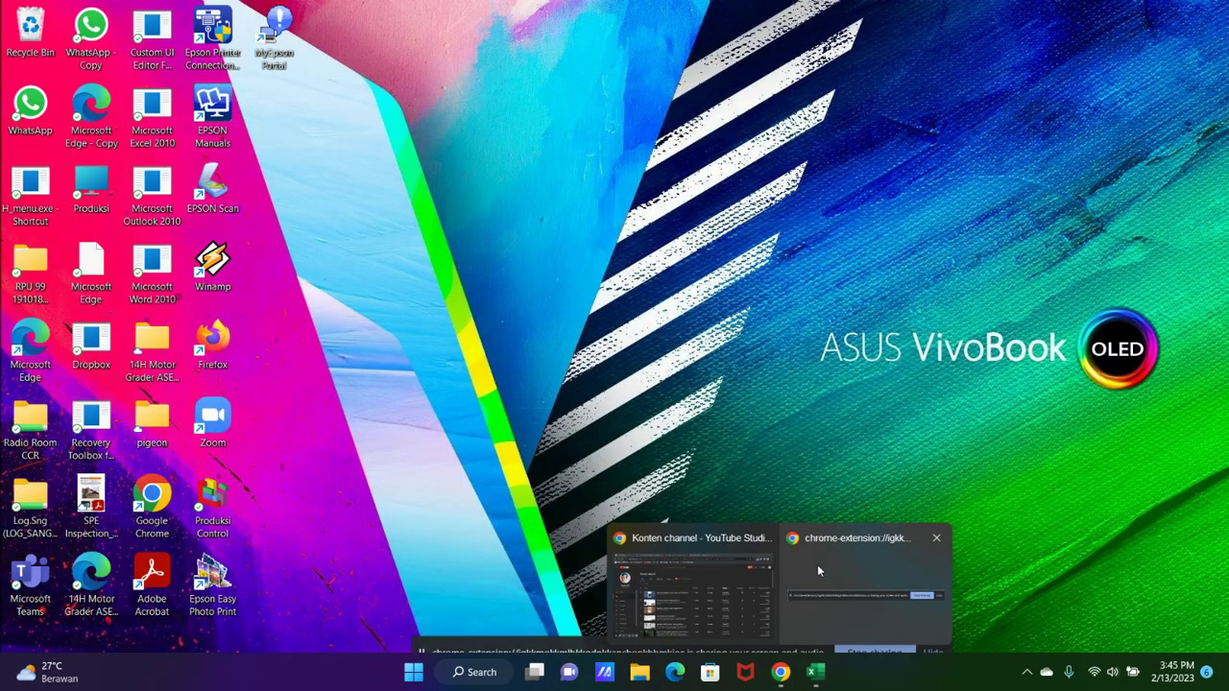